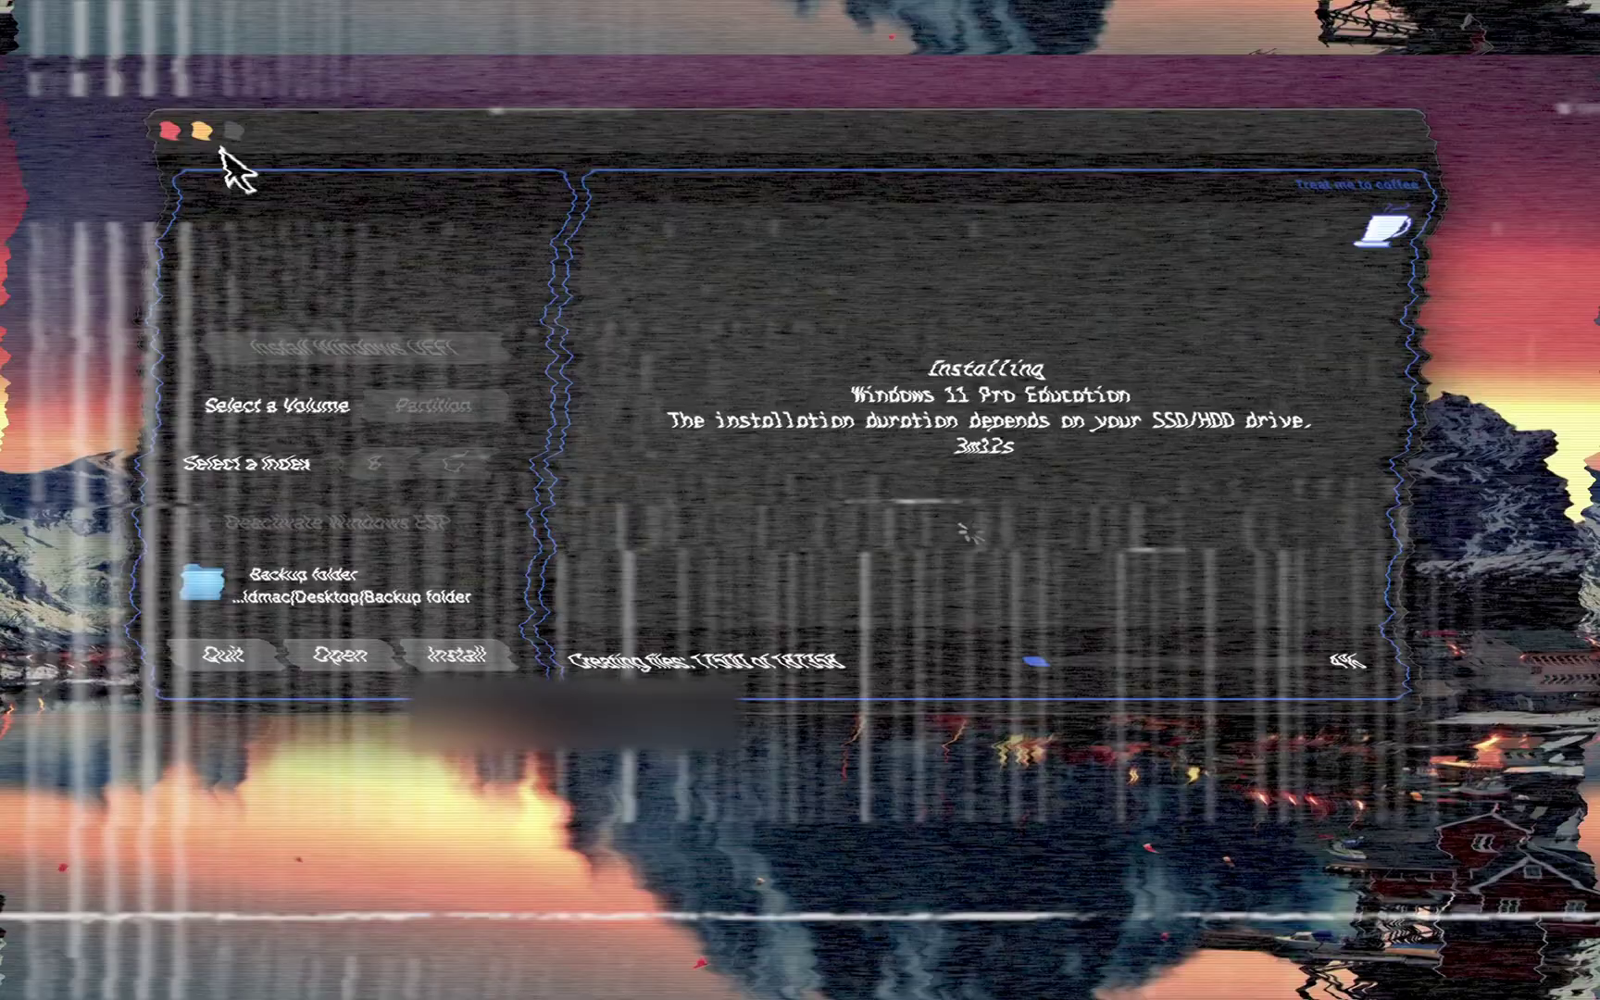
Step: Ask Raycast AI to rewrite the iPhone 17 webpage summary in 2 lines
left_click_drag(1360, 370, 1236, 17)
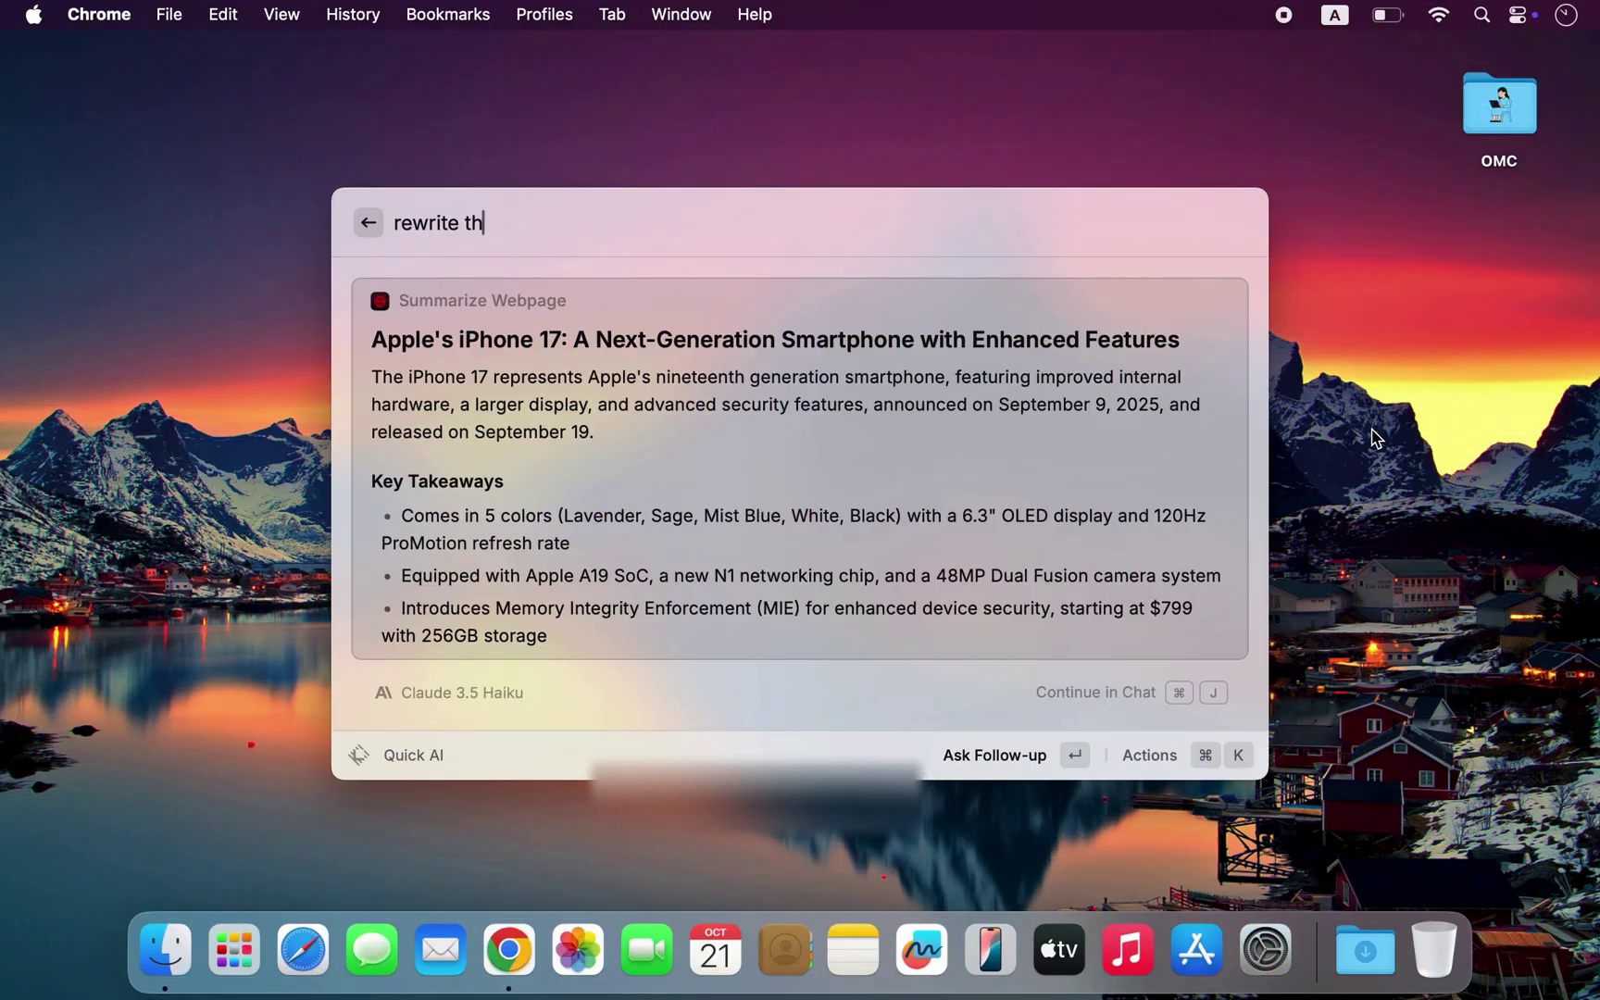
type("is in 2 line")
key("Return")
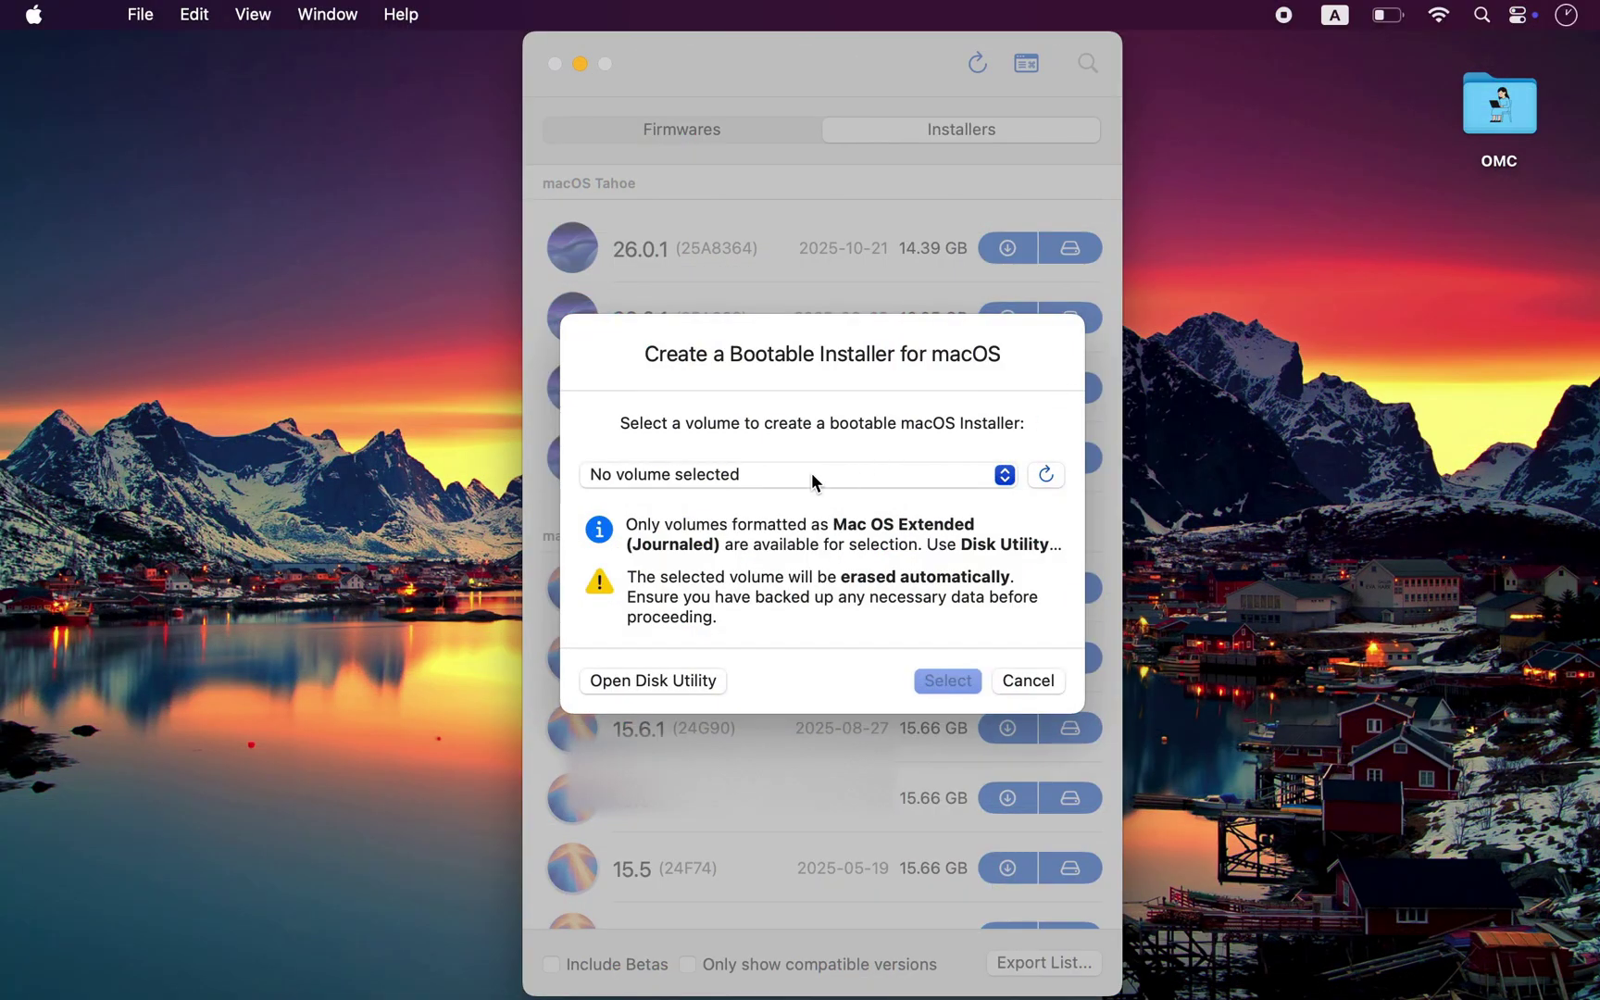
Step: Choose an installer volume, confirm the Windows ISO image, and show the target drives
left_click(811, 472)
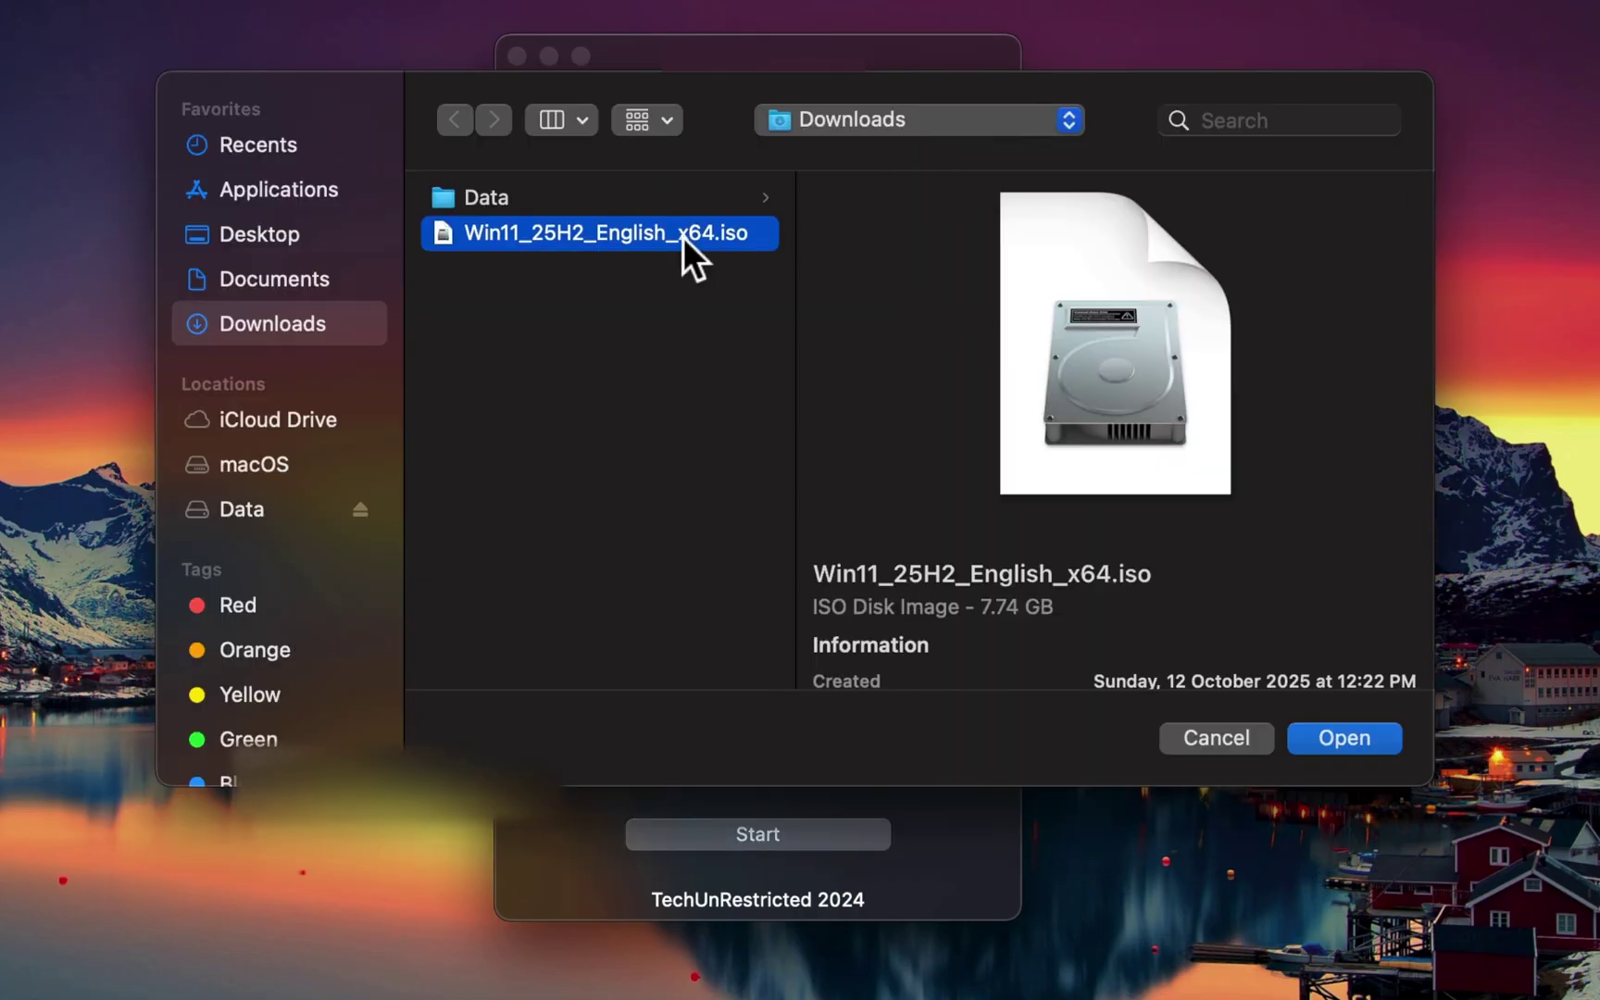
left_click(1326, 736)
left_click(726, 228)
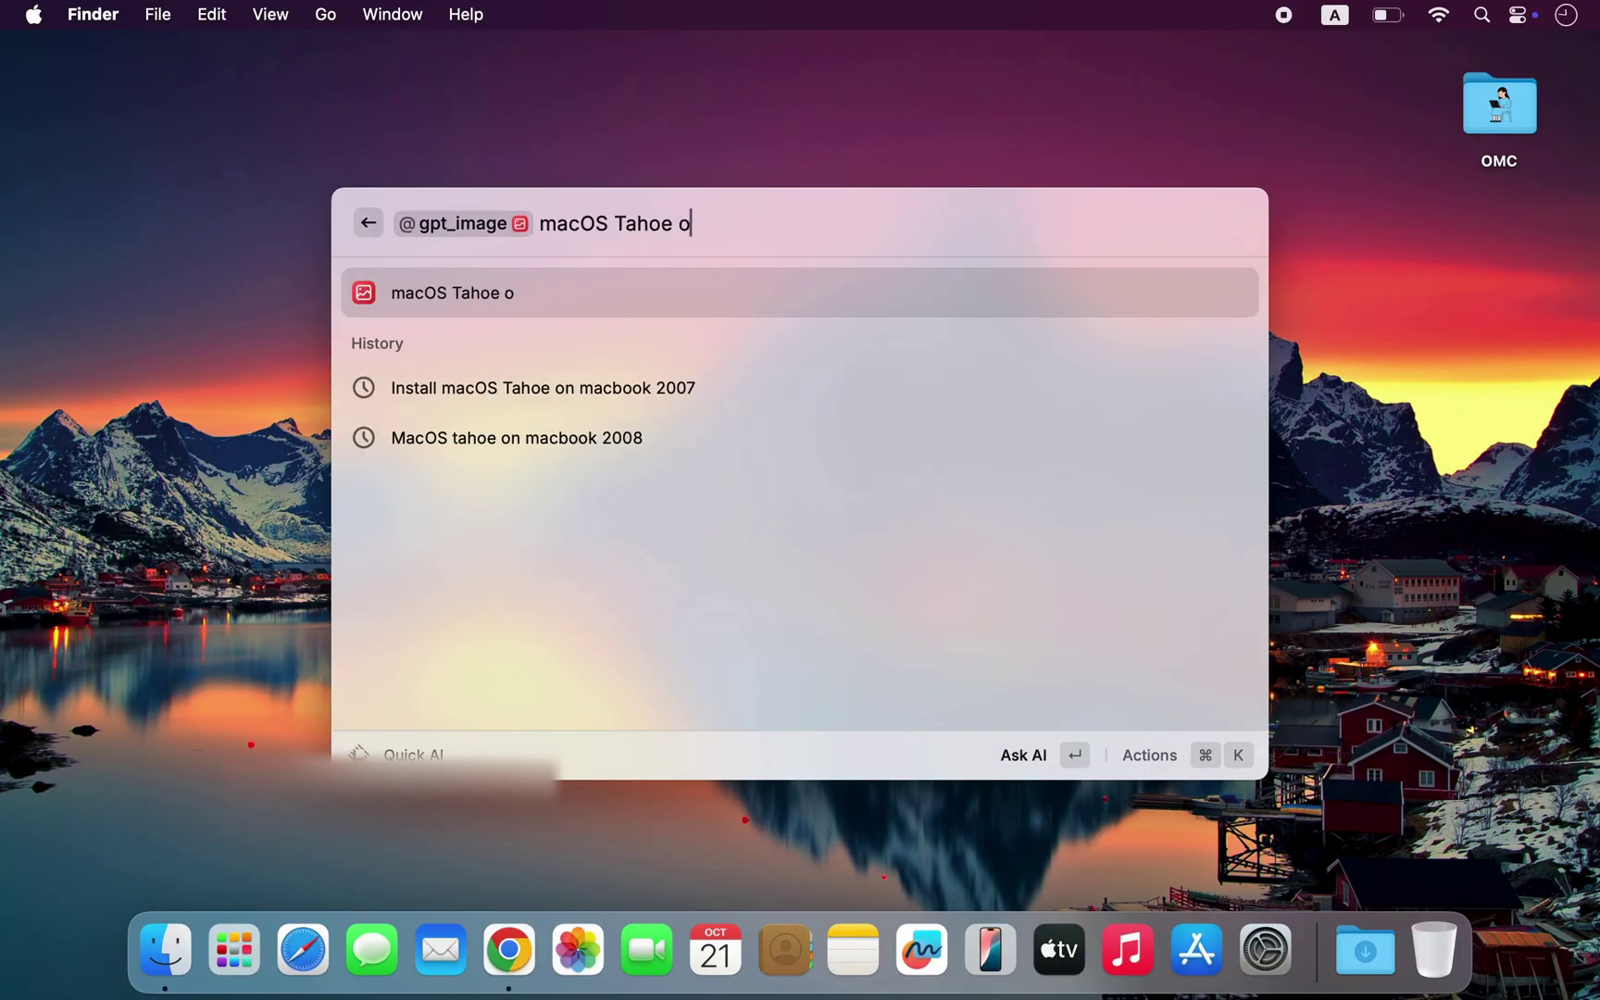
type("n unsupported imac 2009")
key("Return")
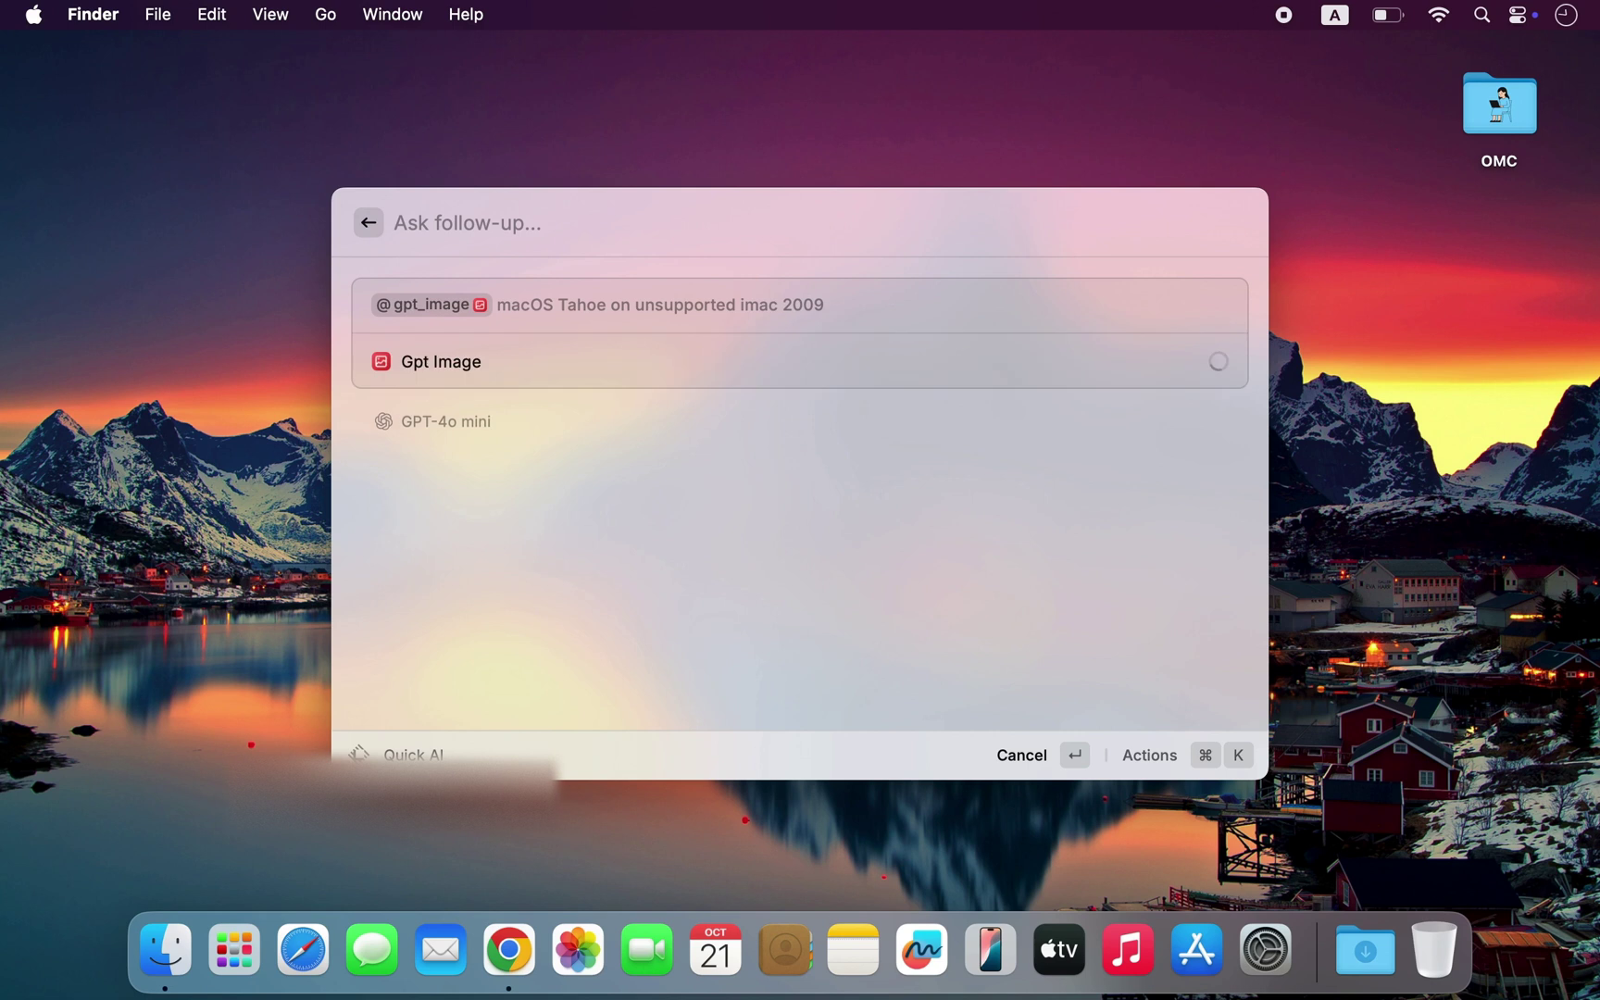
scroll(739, 481, "down", 3)
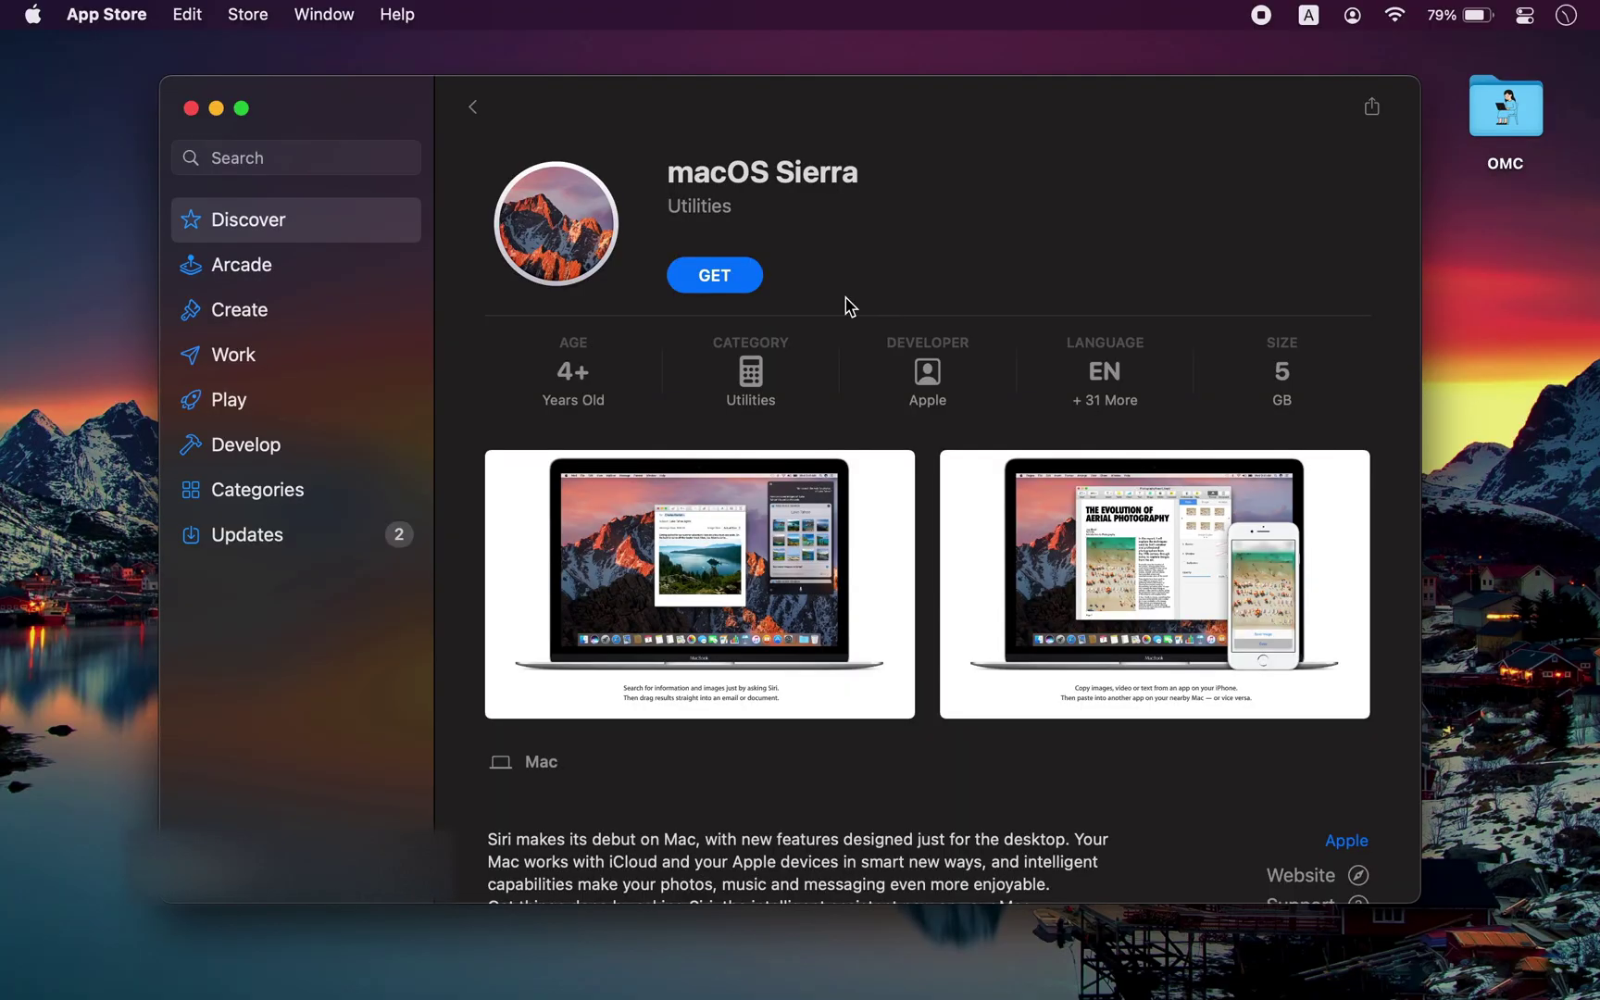
Step: Request macOS Sierra from its App Store page with GET
left_click(727, 278)
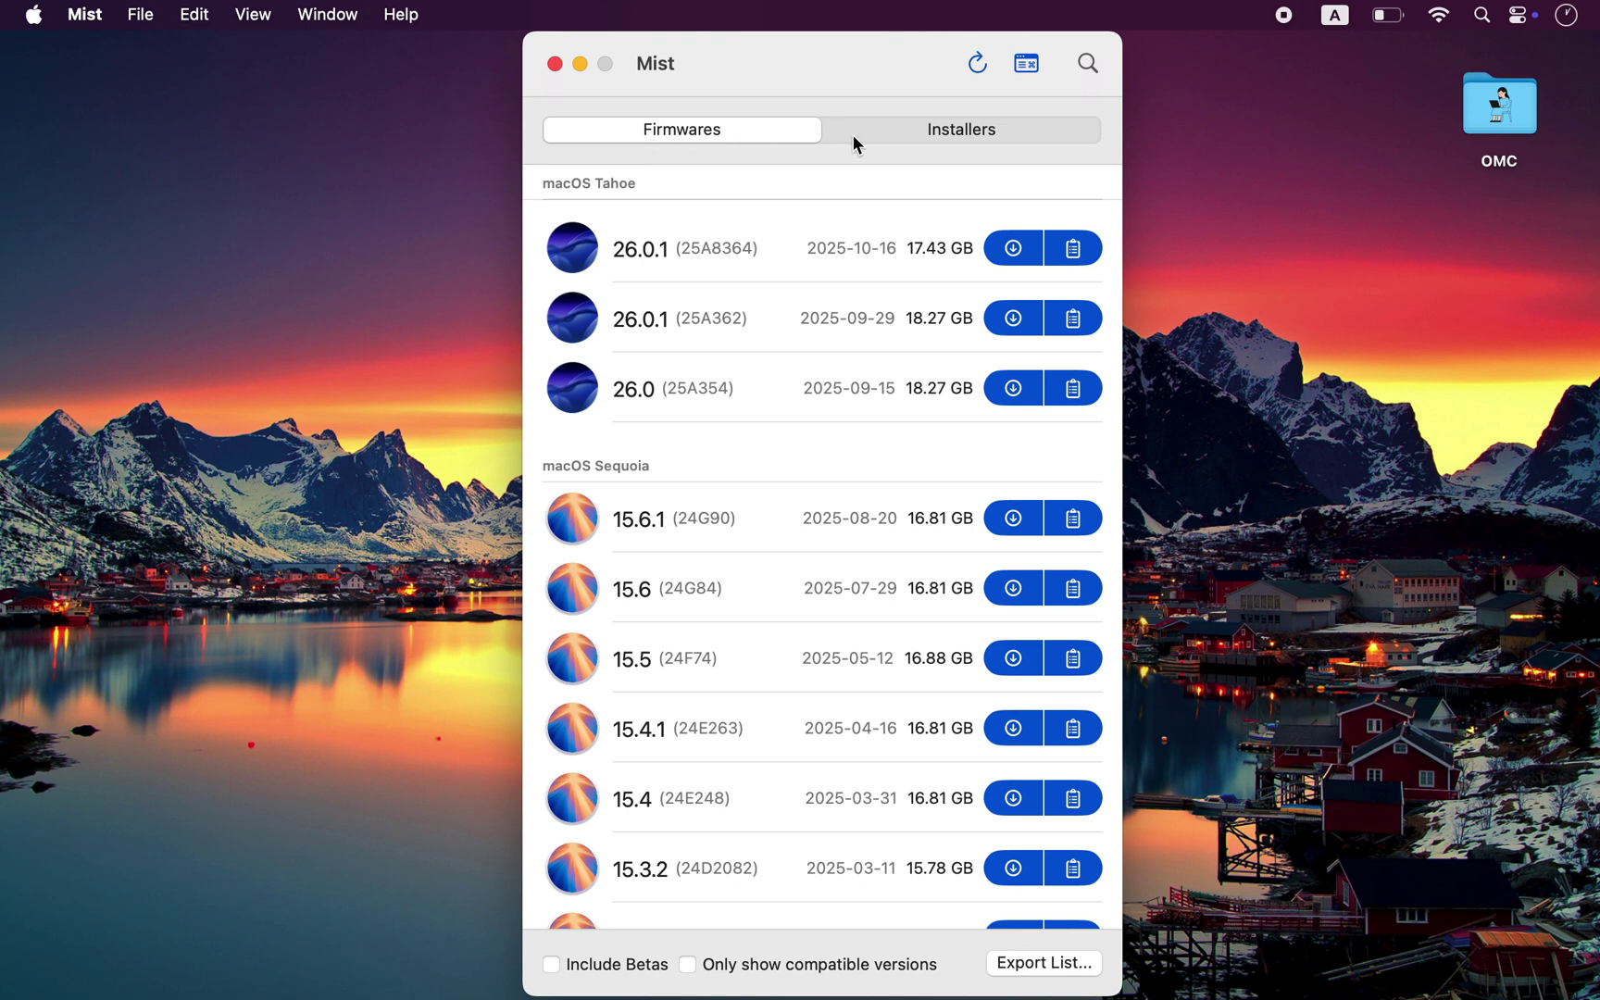
Step: Show Mist's Installers list and browse versions from Tahoe 26.0.1 back to Lion 10.7.5
left_click(960, 133)
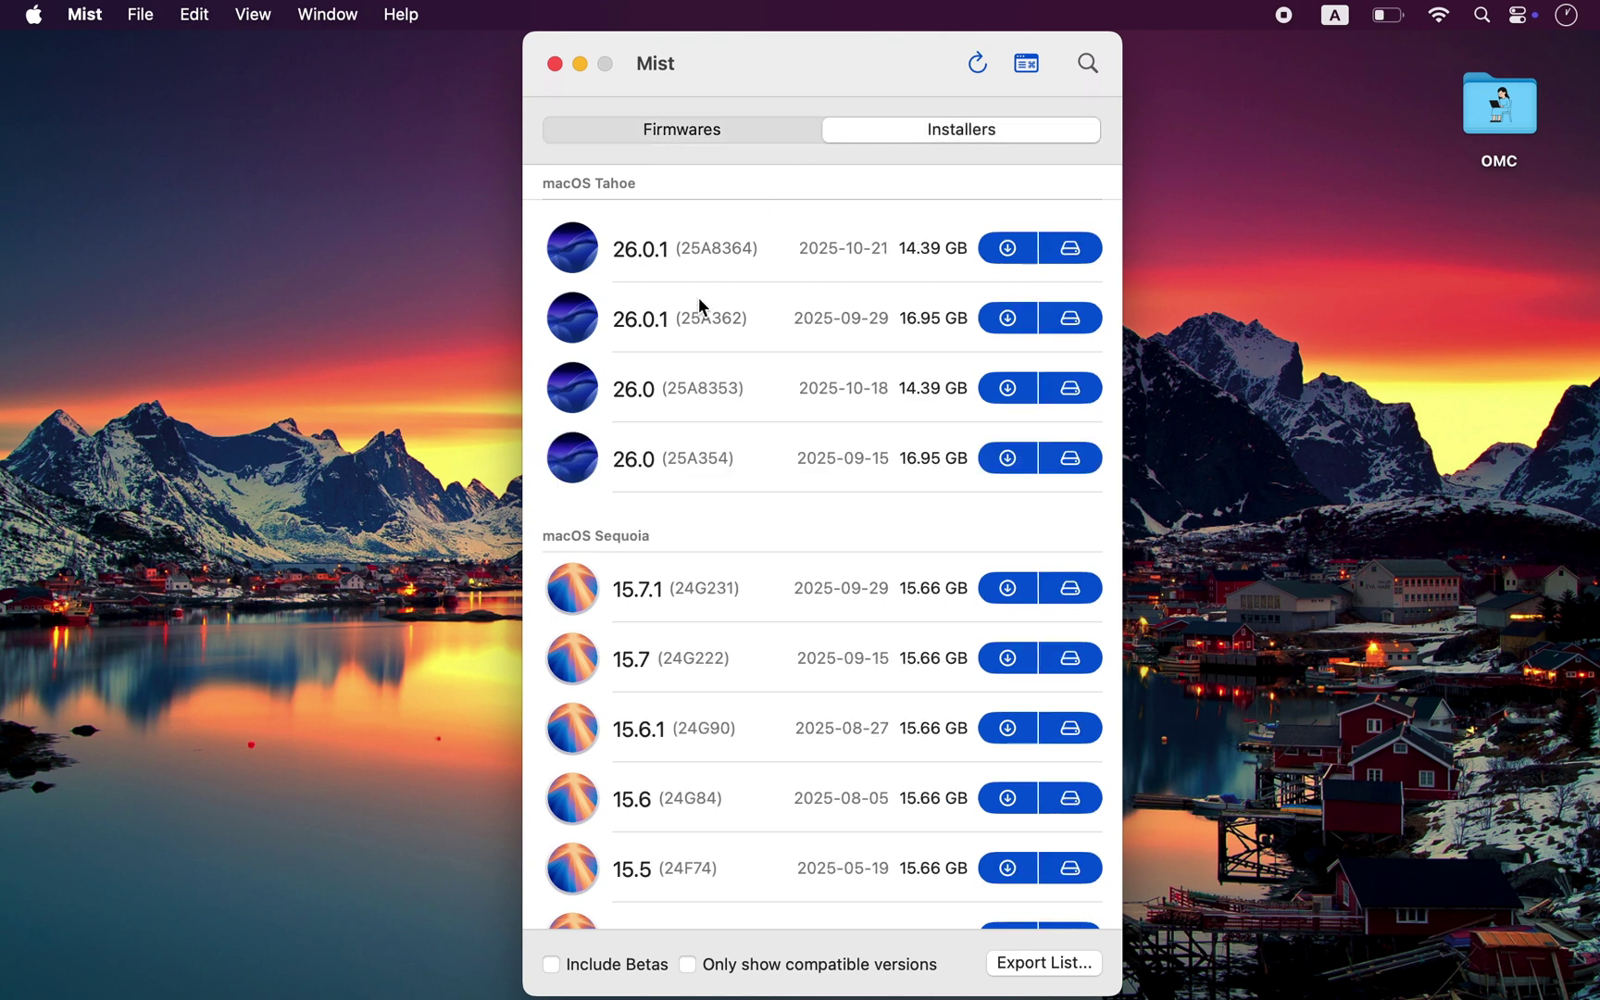
scroll(724, 442, "down", 20)
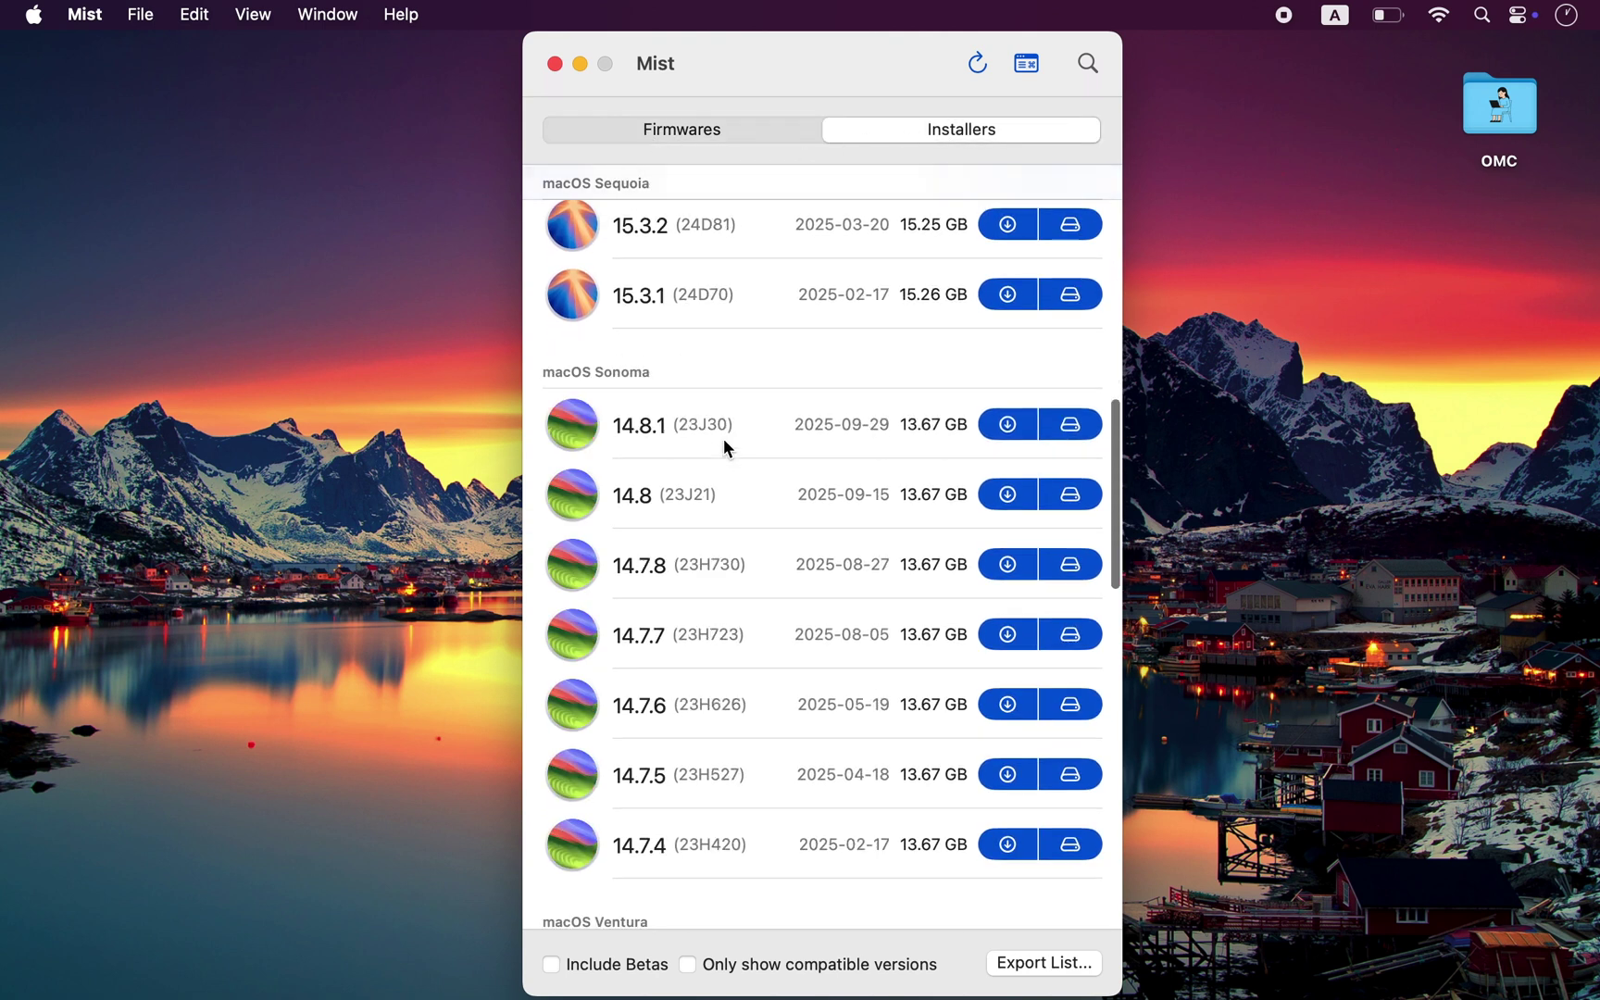
scroll(724, 447, "down", 20)
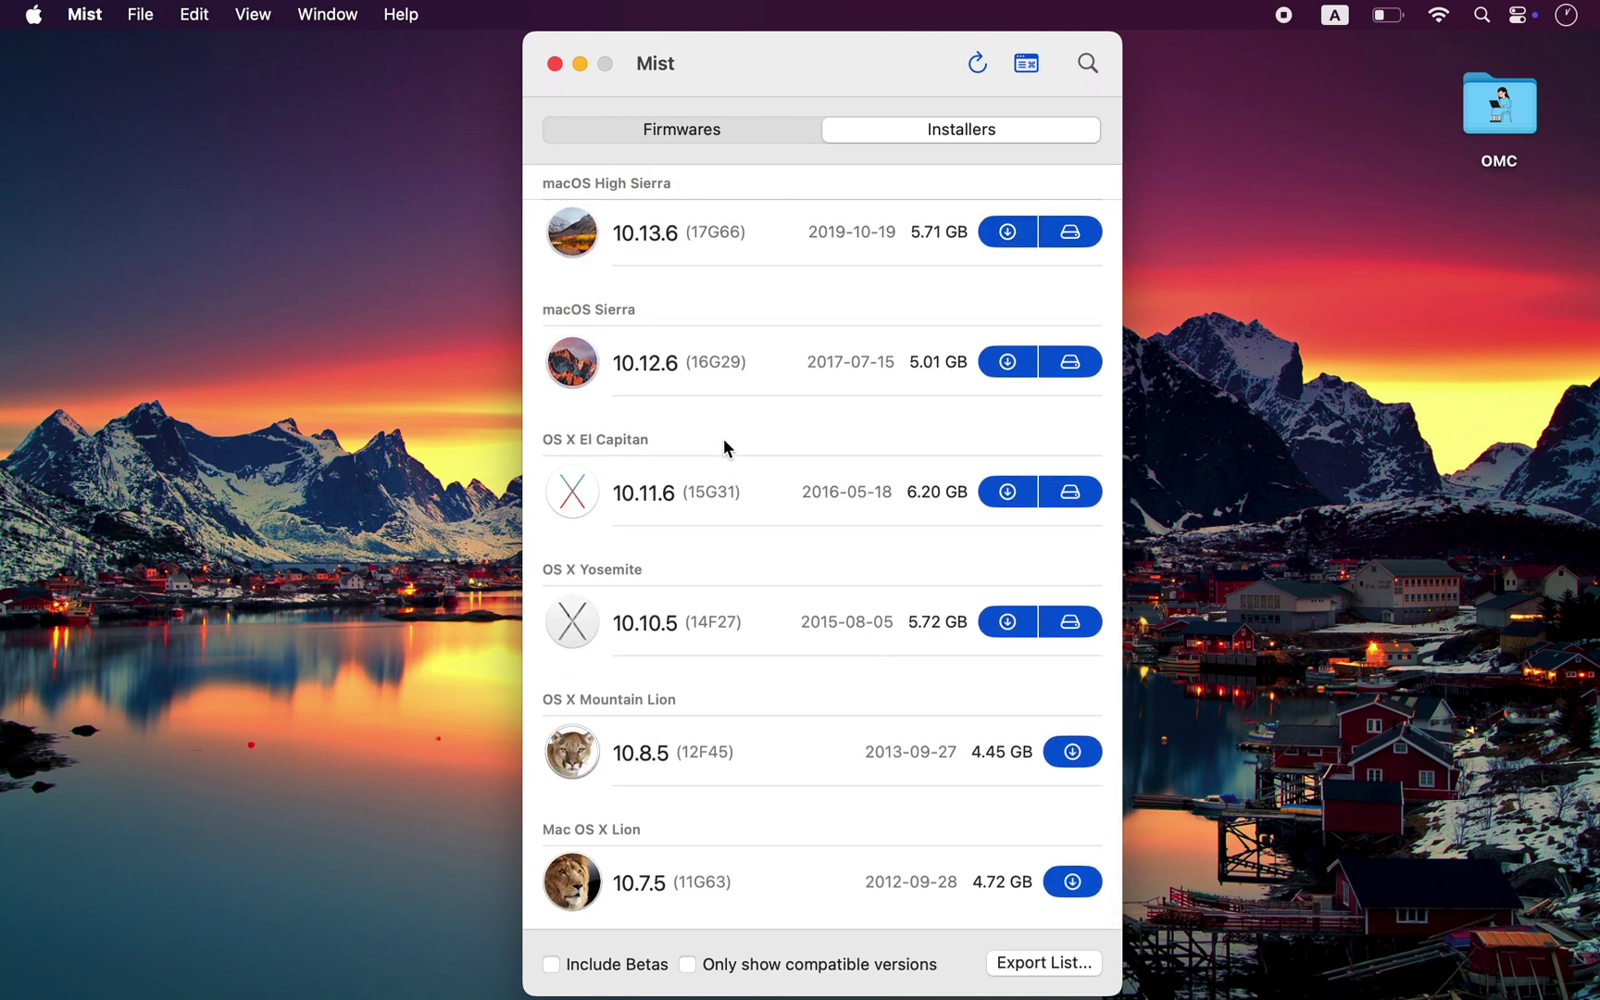
scroll(724, 447, "up", 15)
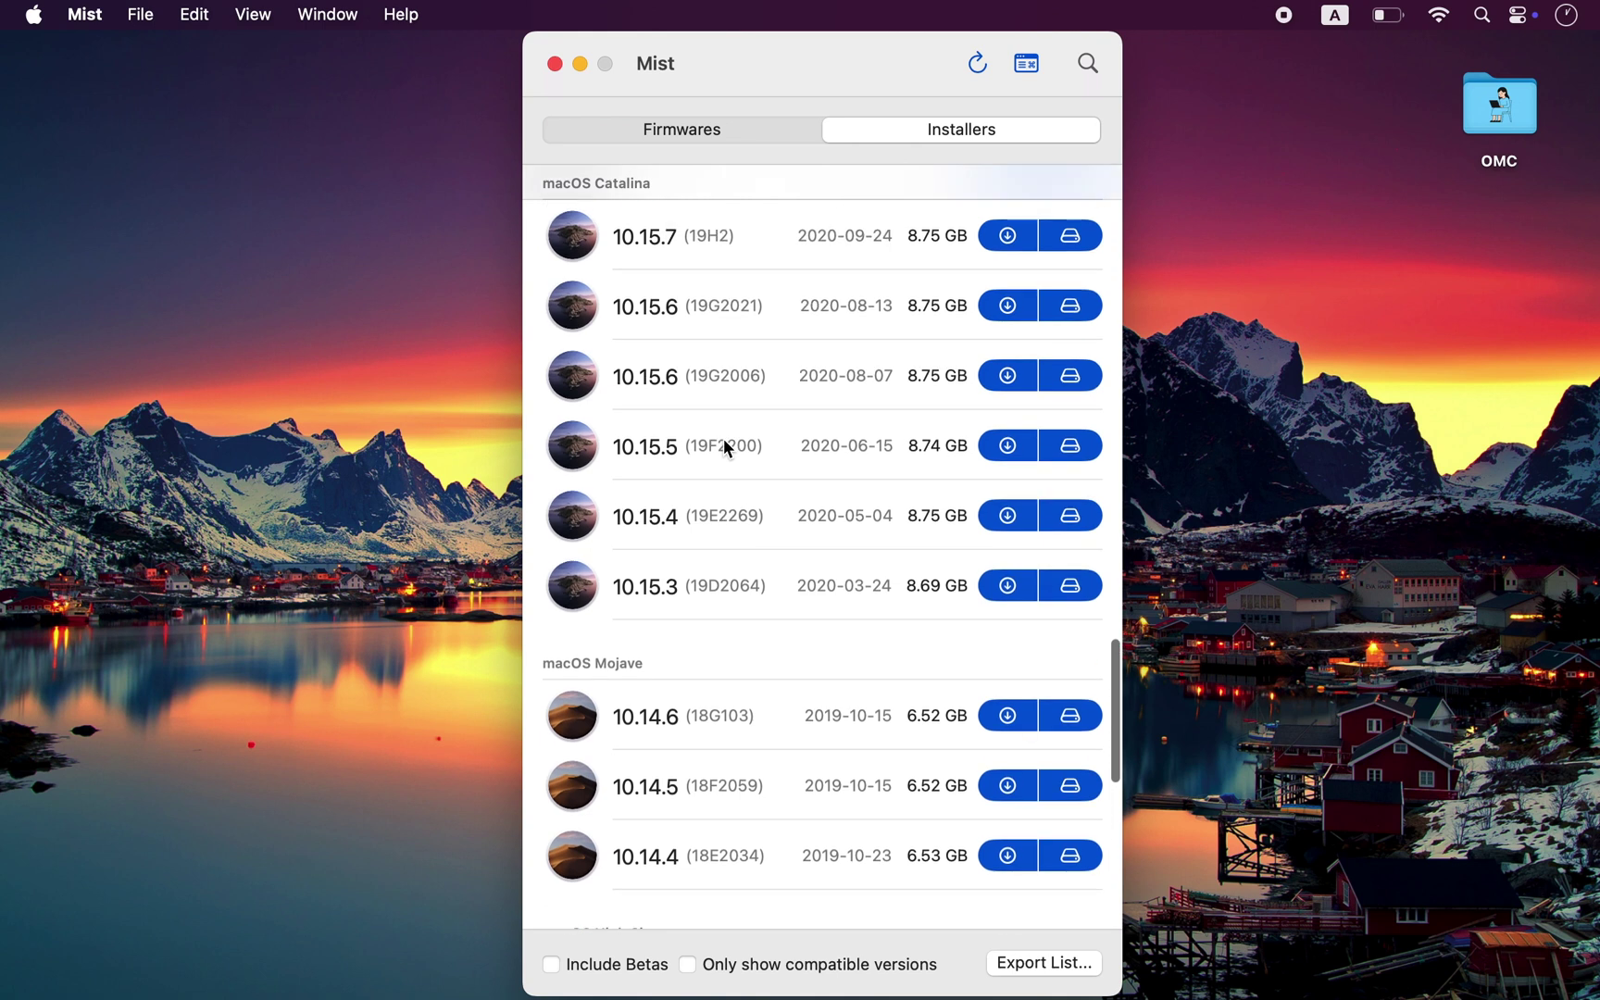
scroll(724, 441, "up", 20)
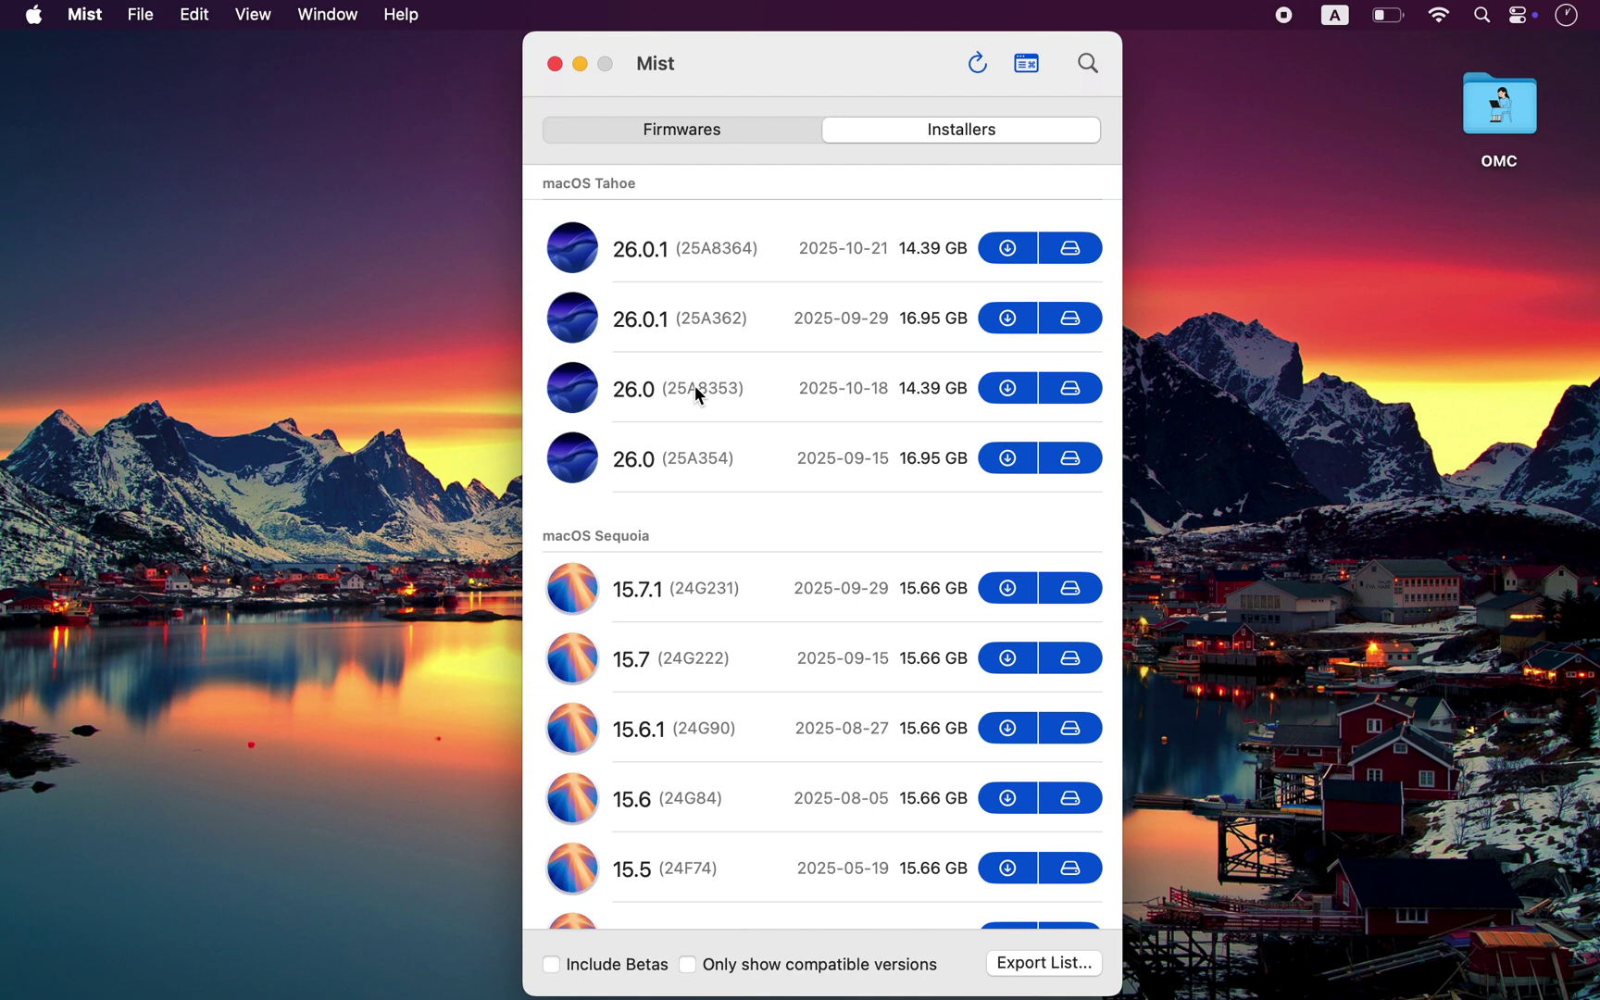
Step: Save the Tahoe 26.0 (25A8353) installer to Applications and target the Install macOS Tahoe volume
left_click(1015, 390)
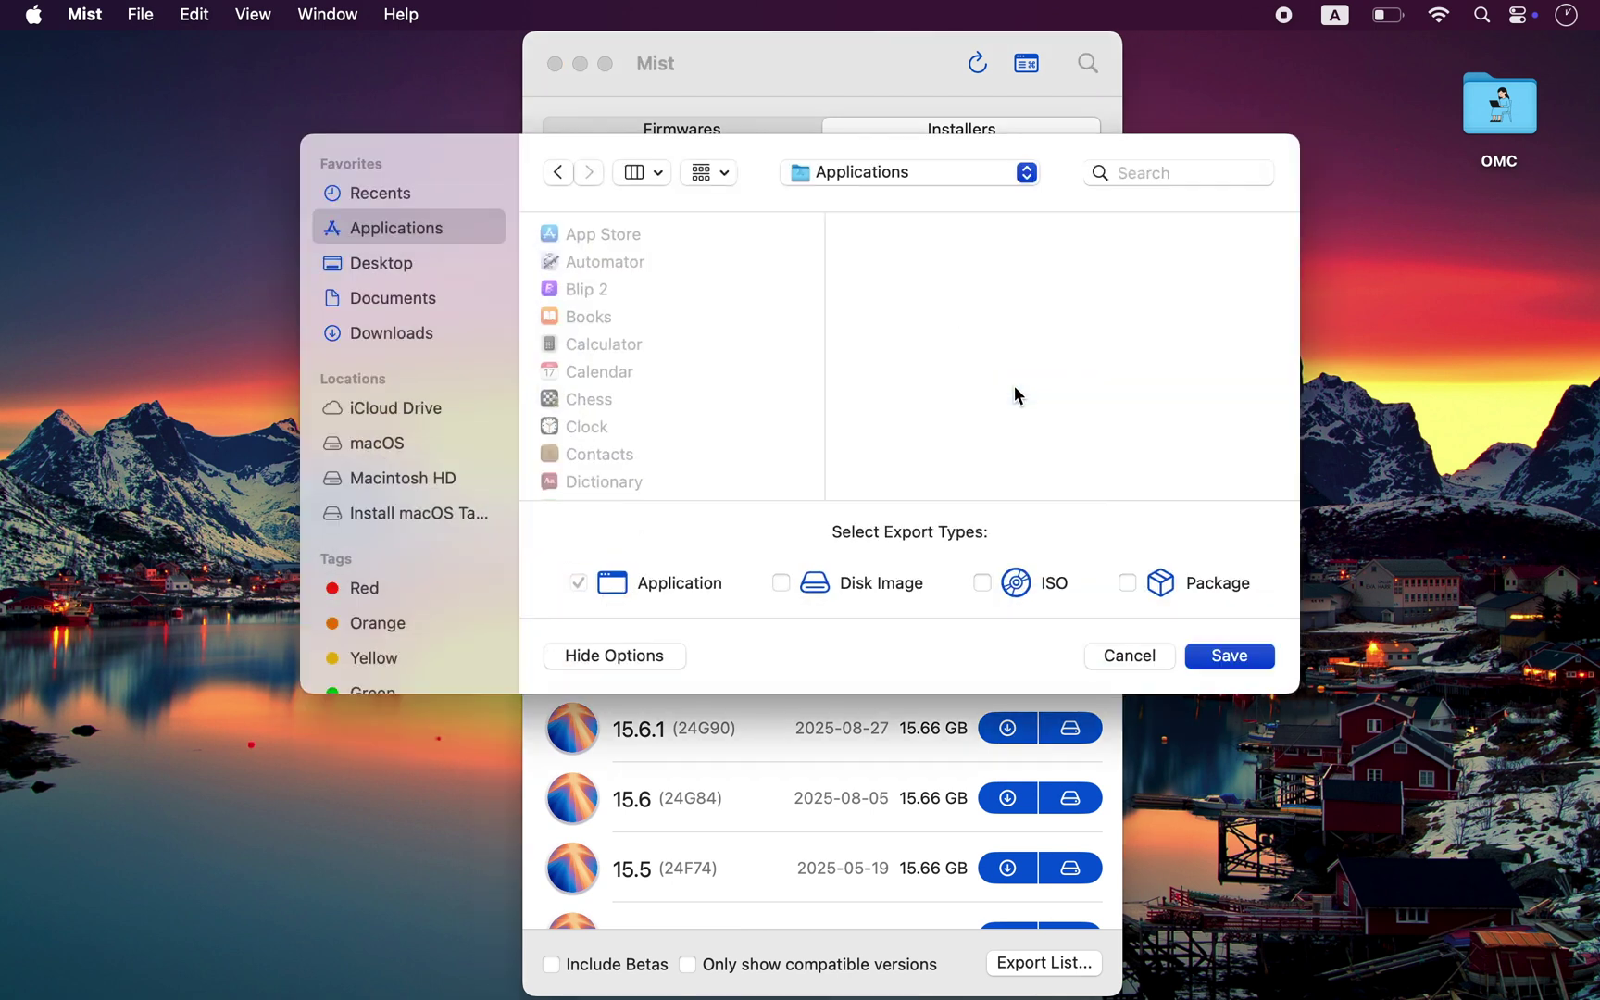
left_click(1222, 655)
left_click(1070, 388)
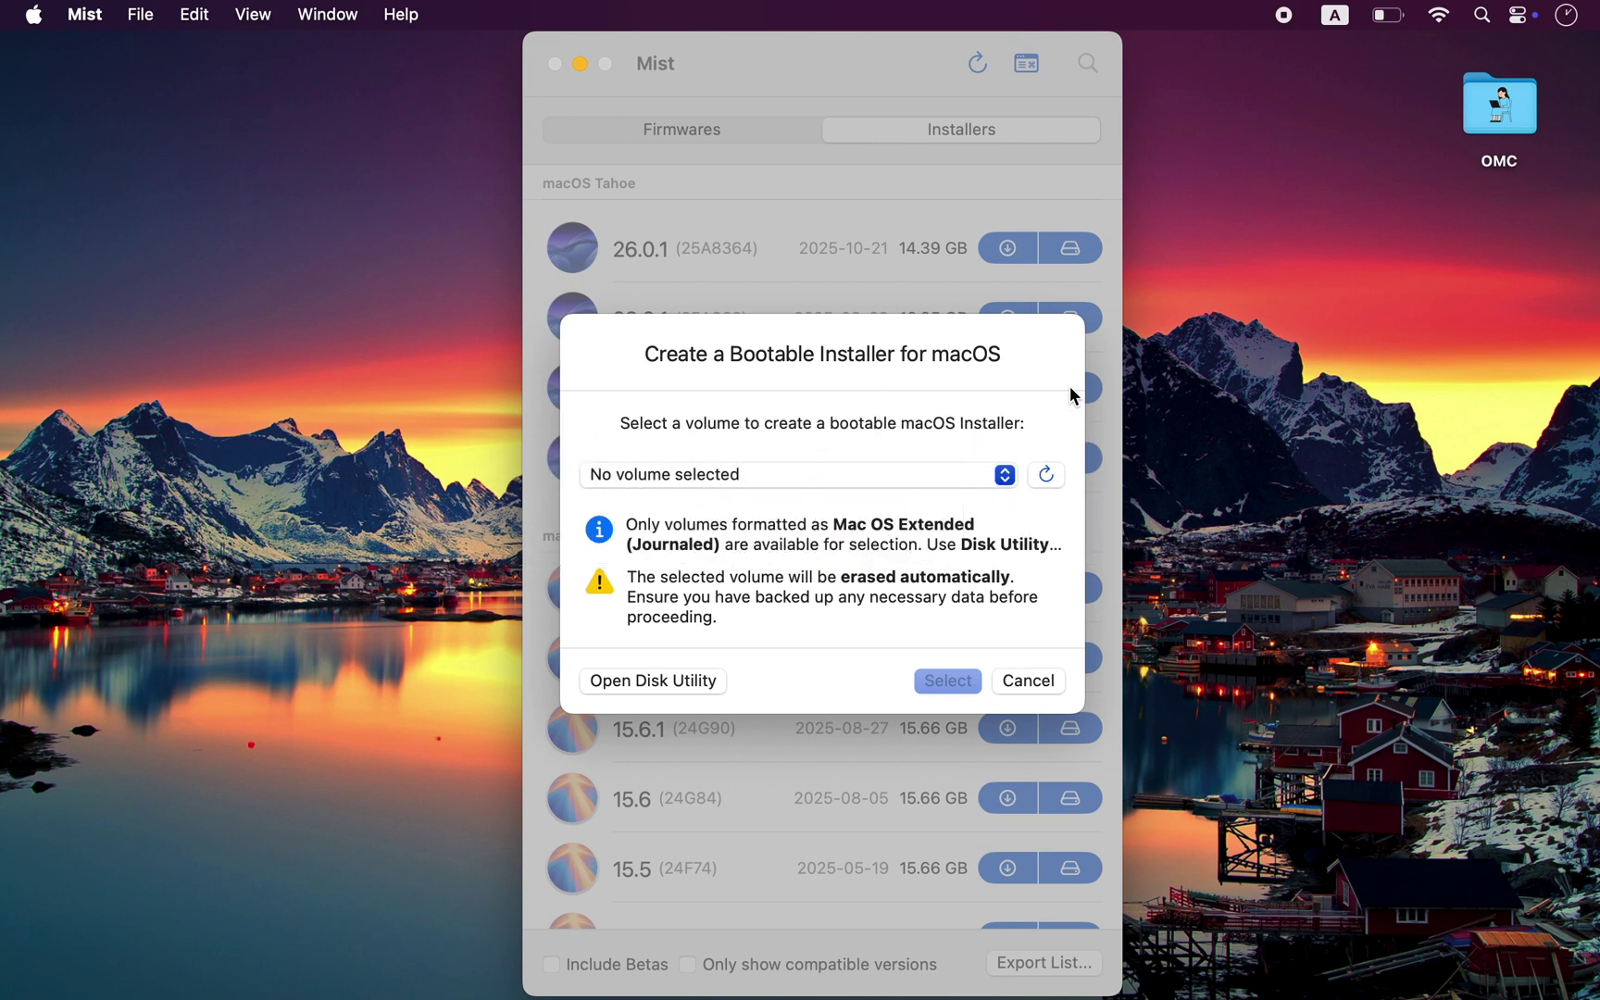
left_click(811, 475)
left_click(690, 523)
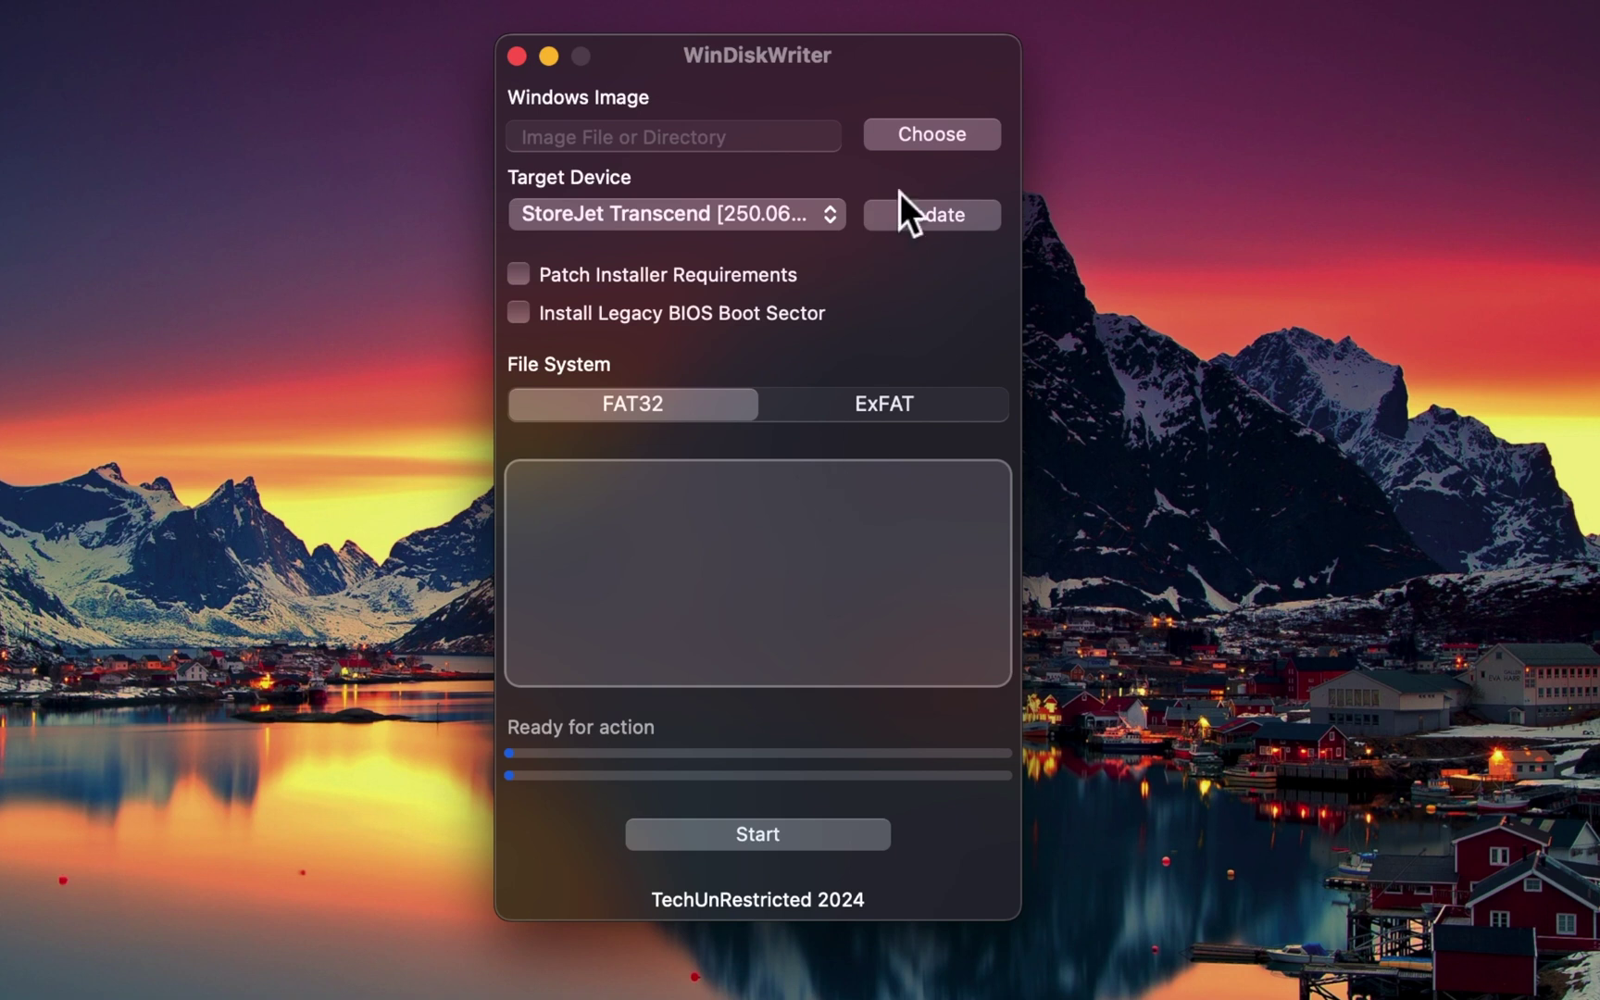
Step: Load Win11_25H2_English_x64.iso as the image, keeping StoreJet Transcend as the target drive
left_click(922, 141)
left_click(722, 231)
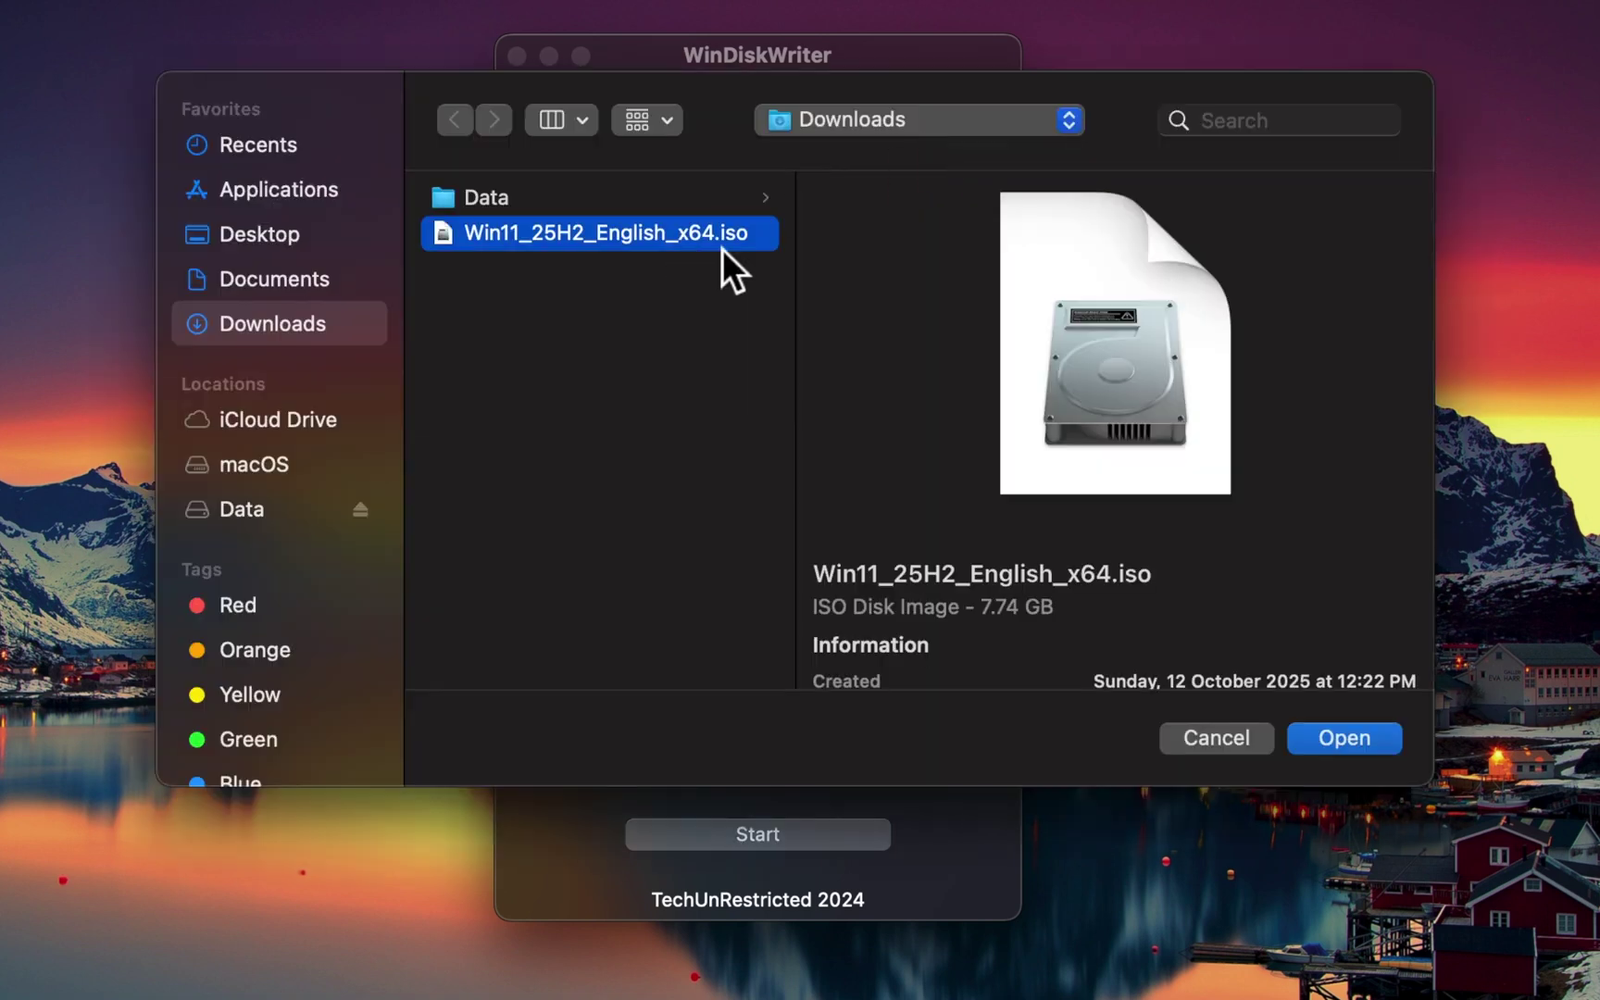
left_click(1329, 740)
left_click(726, 228)
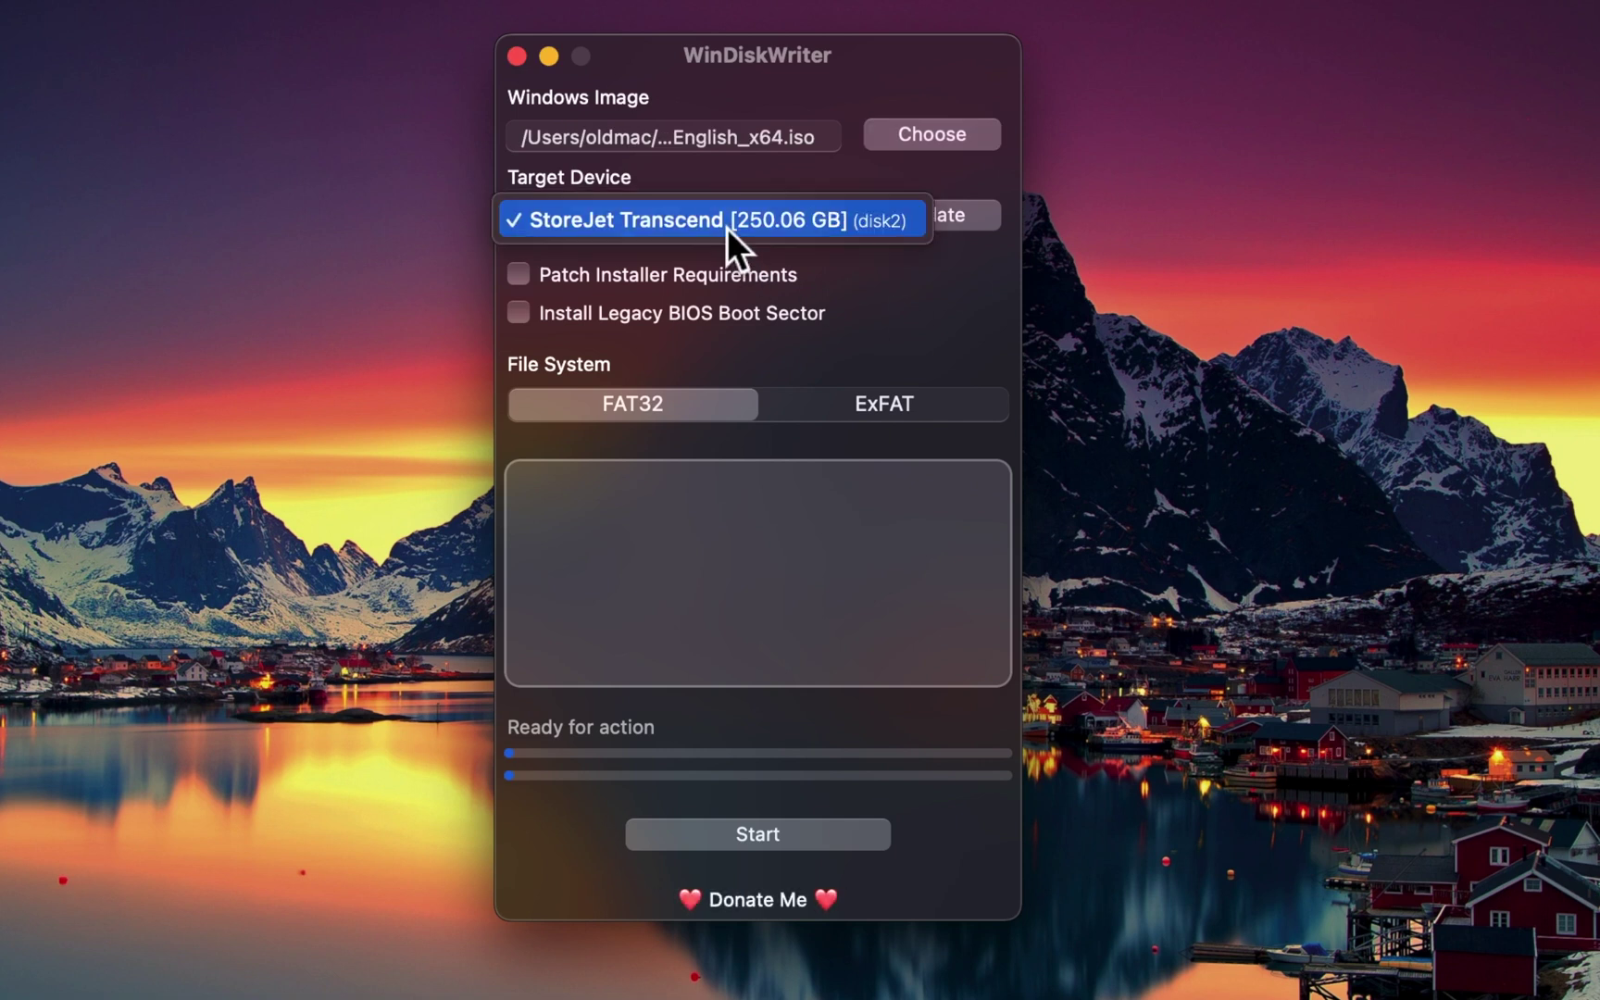
left_click(671, 220)
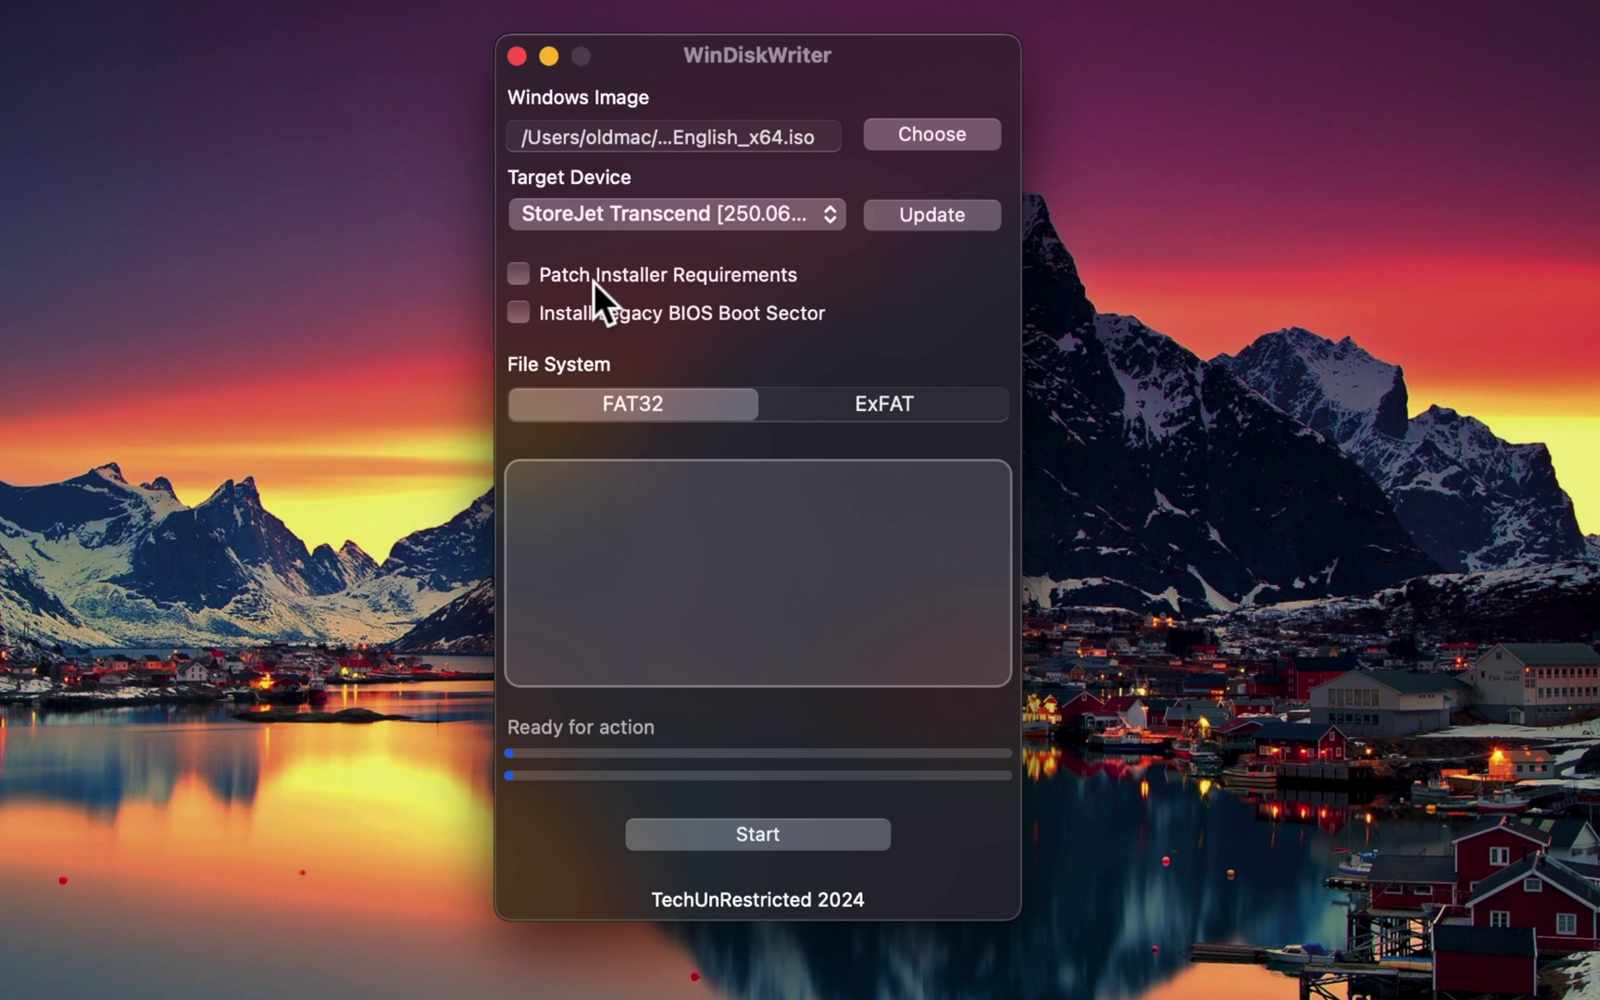
Step: Enable Patch Installer Requirements to drop TPM, Secure Boot and RAM checks, then start writing
mouse_move(594, 282)
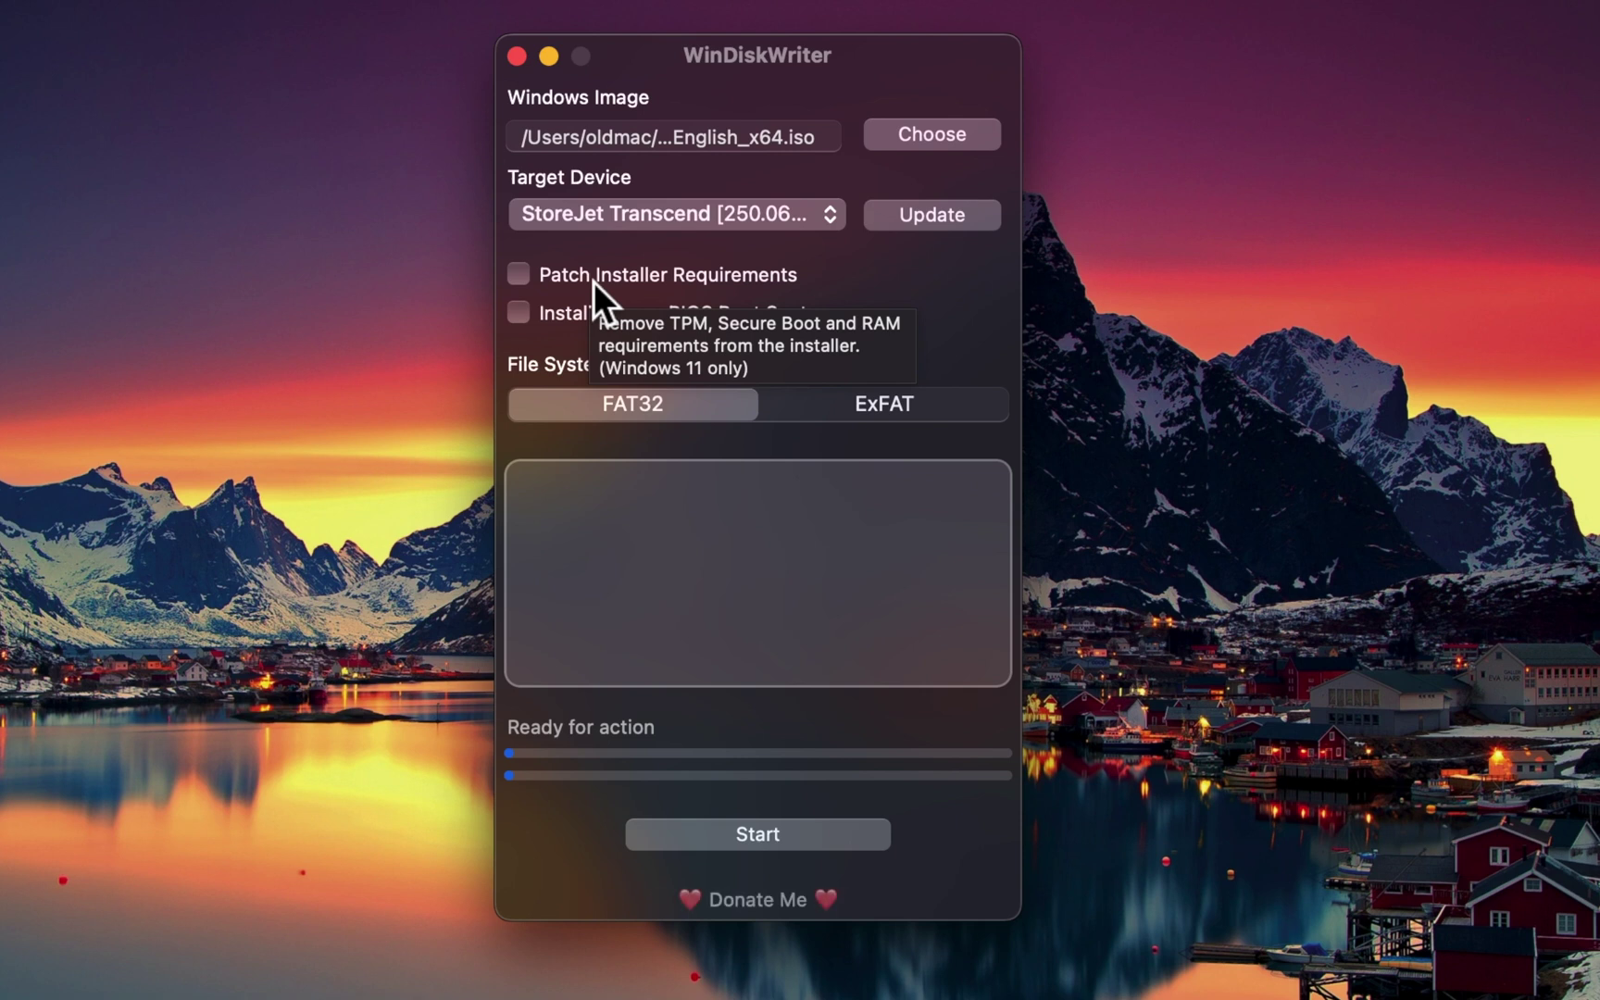
left_click(524, 276)
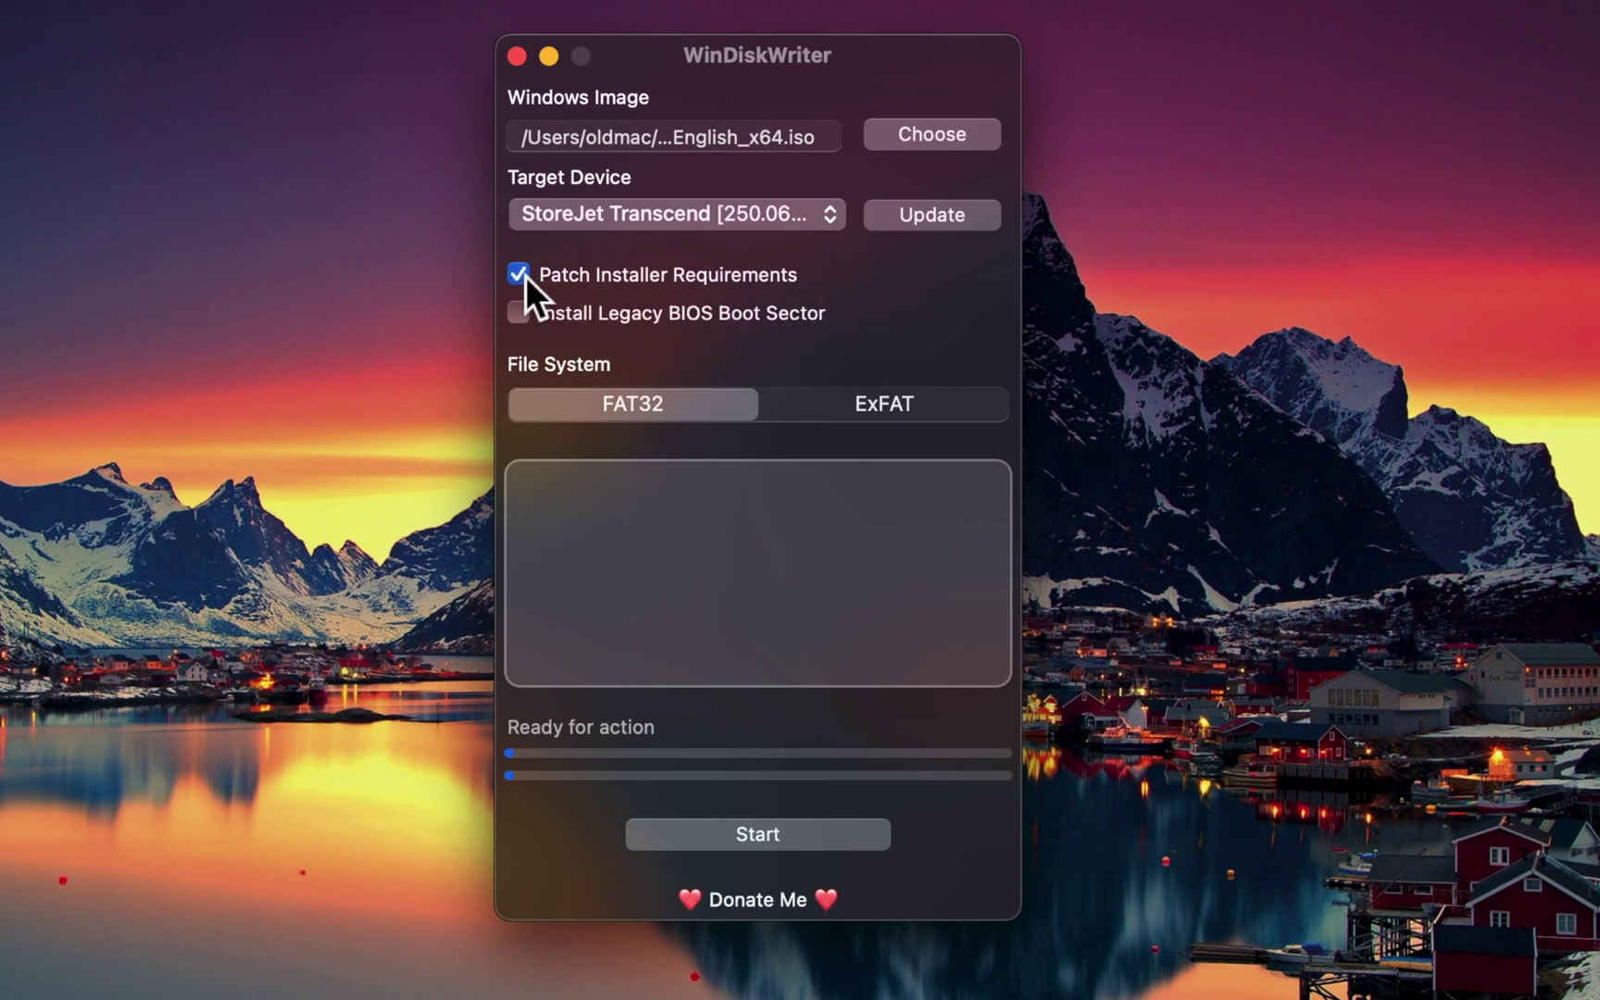
left_click(760, 835)
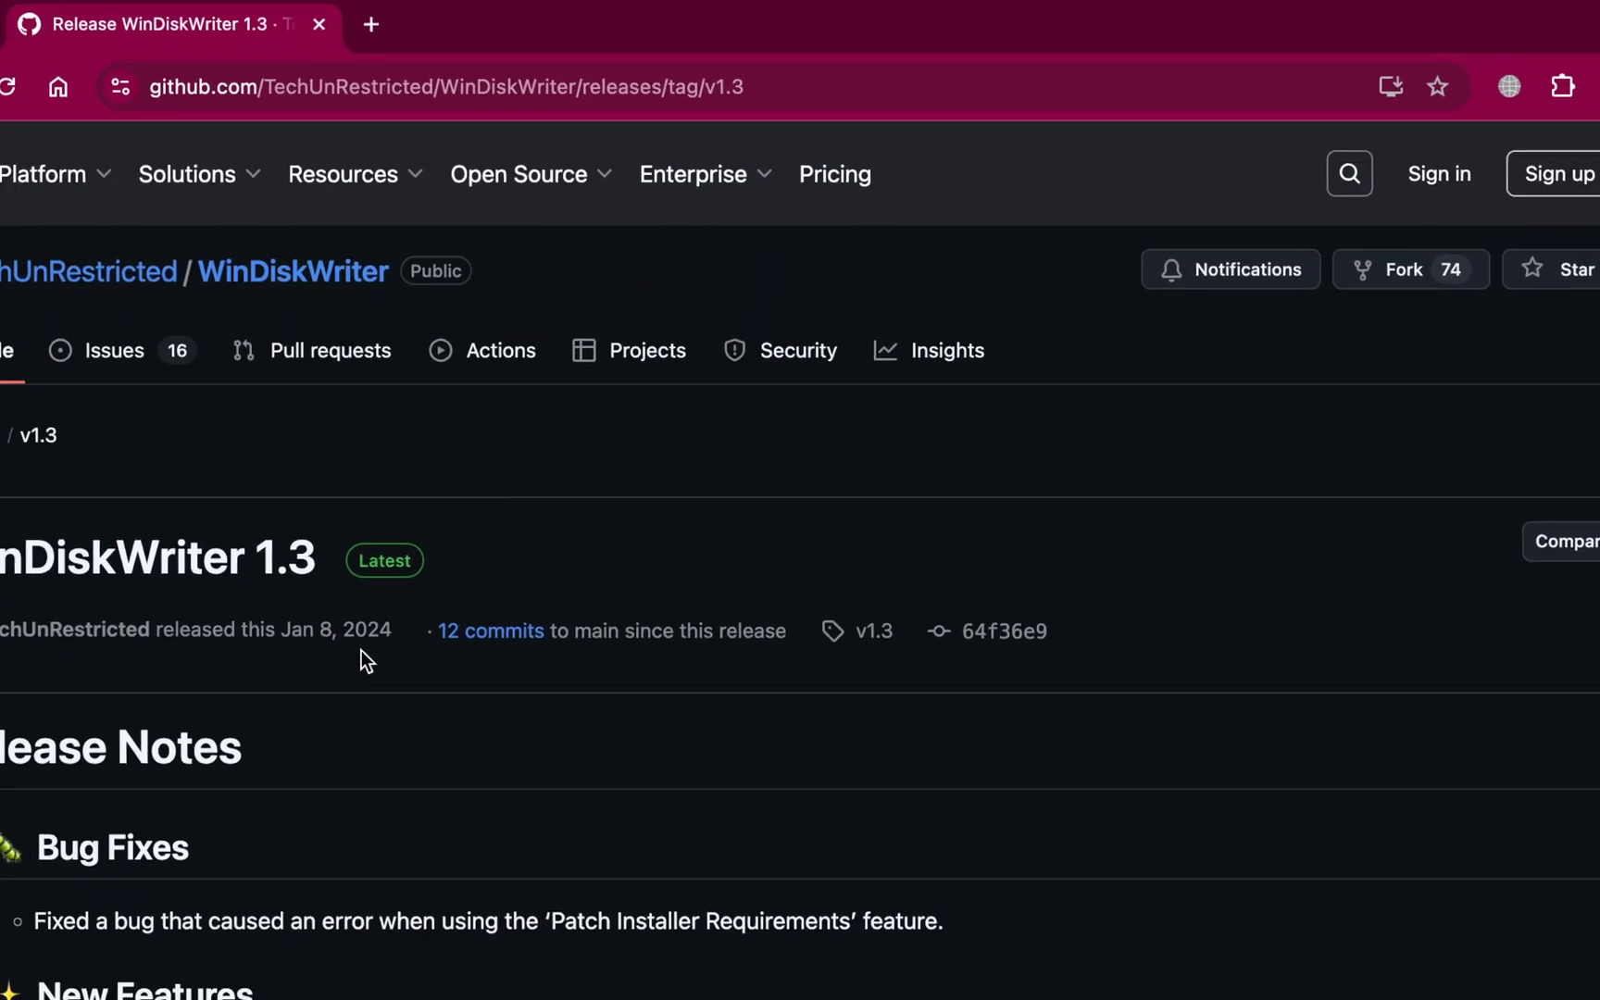
Step: Scroll the WinDiskWriter 1.3 release page down to its Assets
scroll(316, 539, "down", 15)
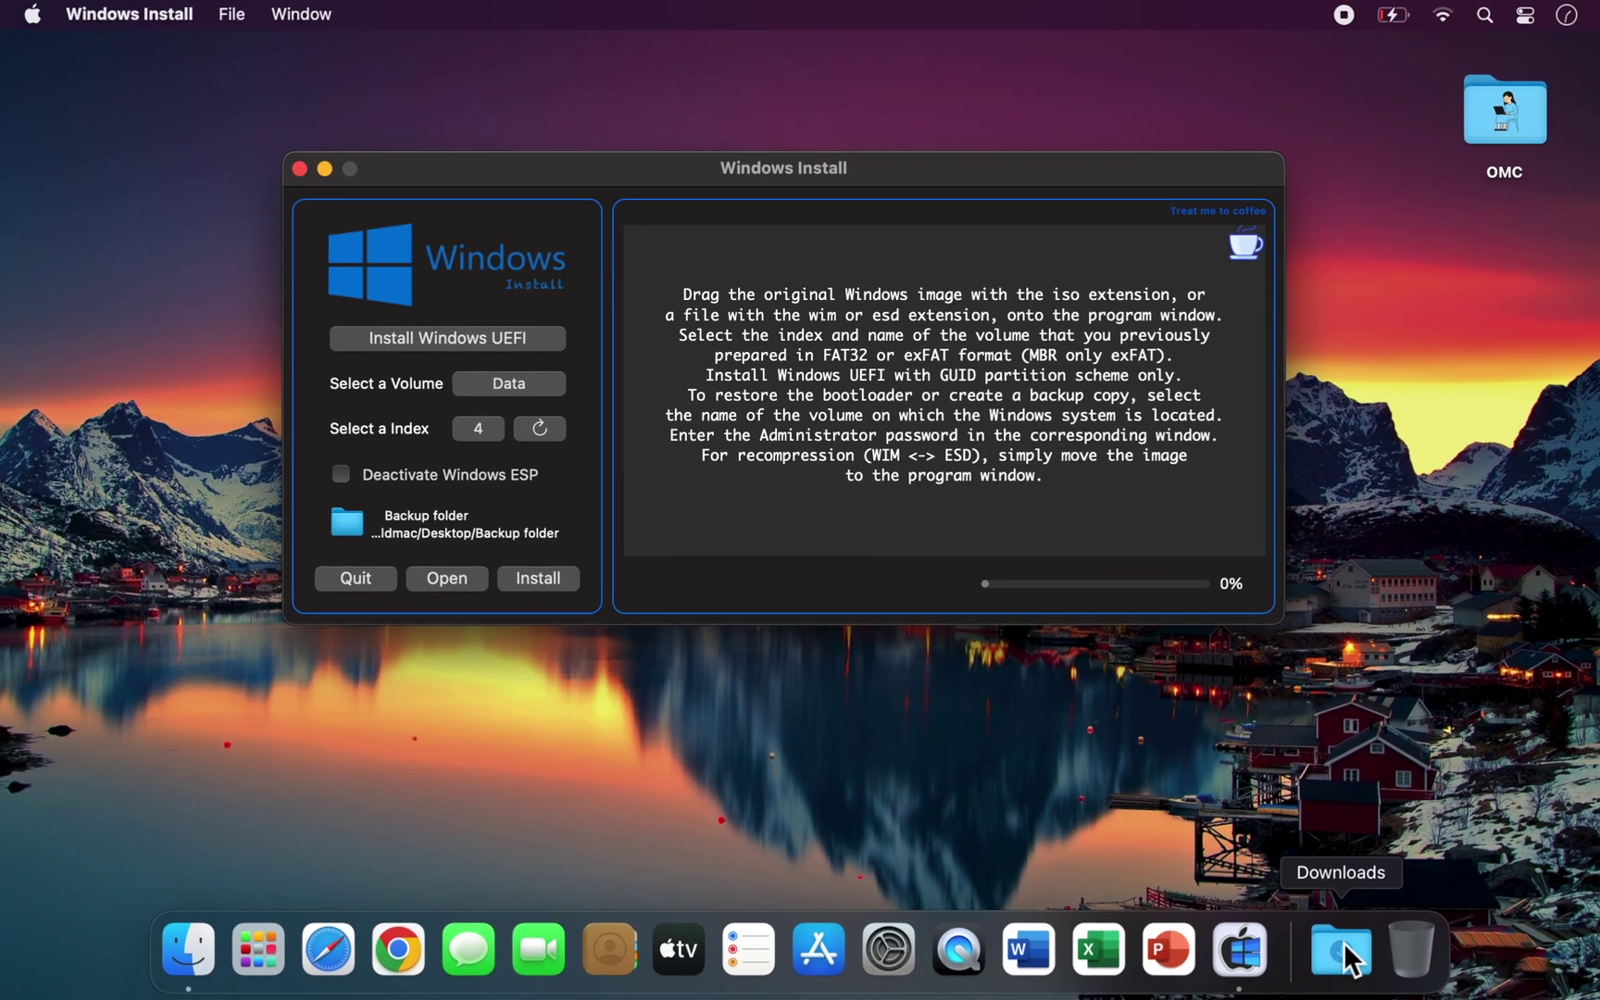
Step: Load the Win11 ISO from Downloads, targeting the Partition volume with index 8, Windows 11 Pro Education
left_click(1343, 942)
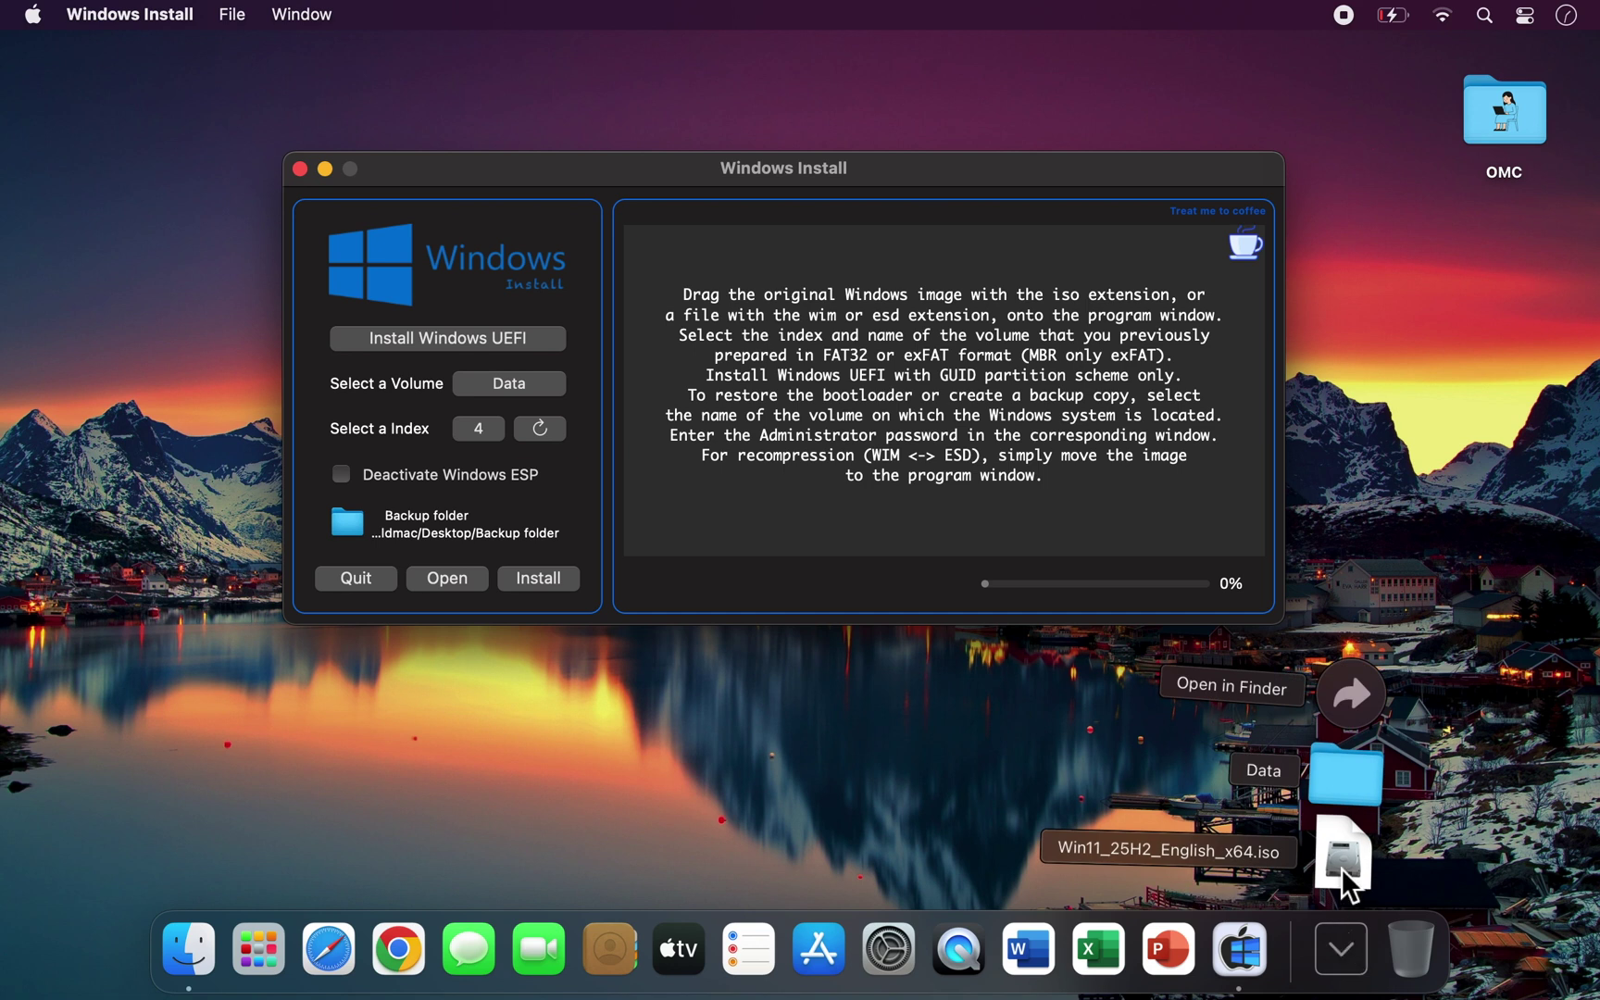
left_click_drag(1337, 853, 950, 500)
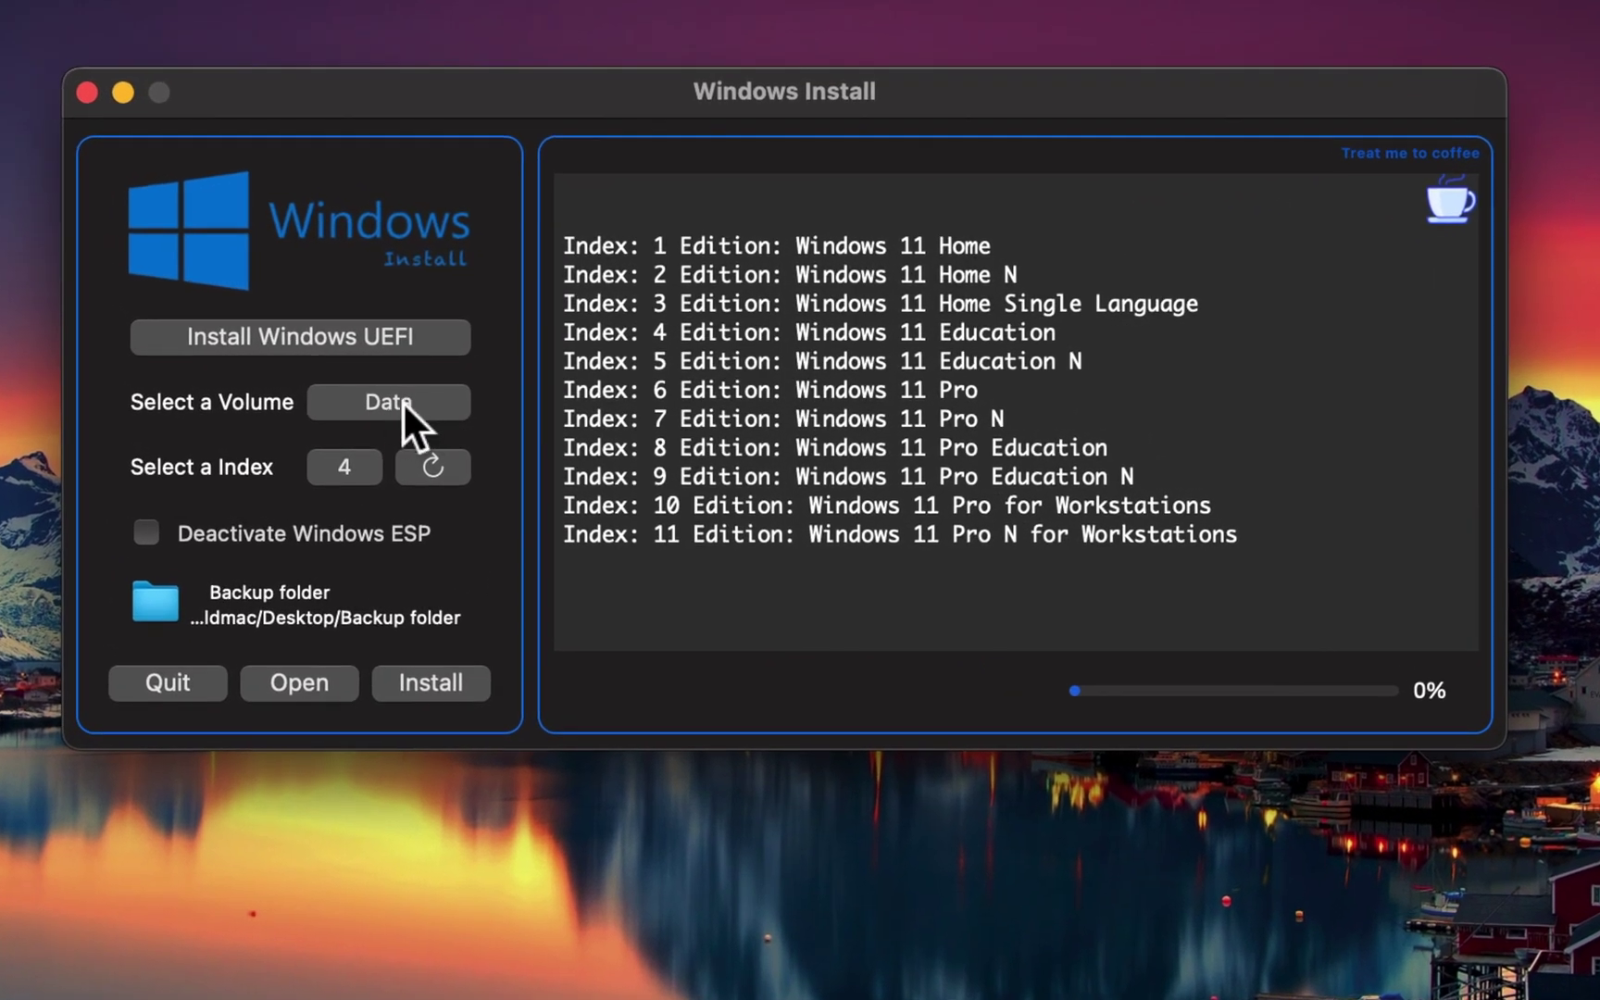
left_click(403, 405)
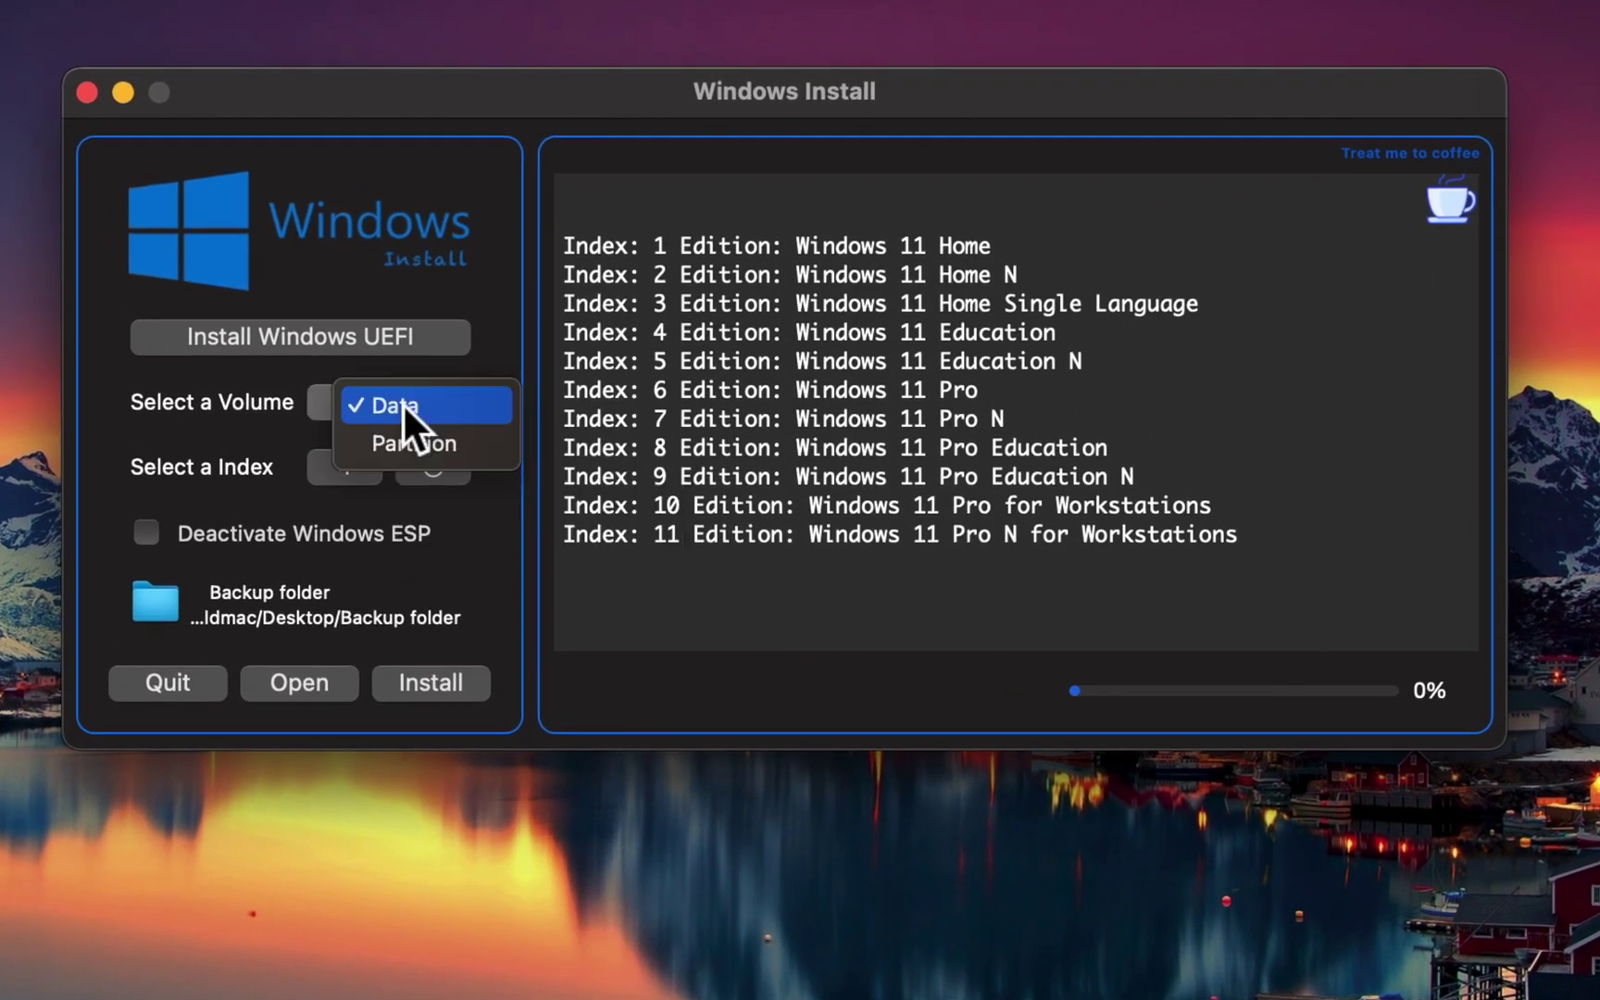
left_click(425, 449)
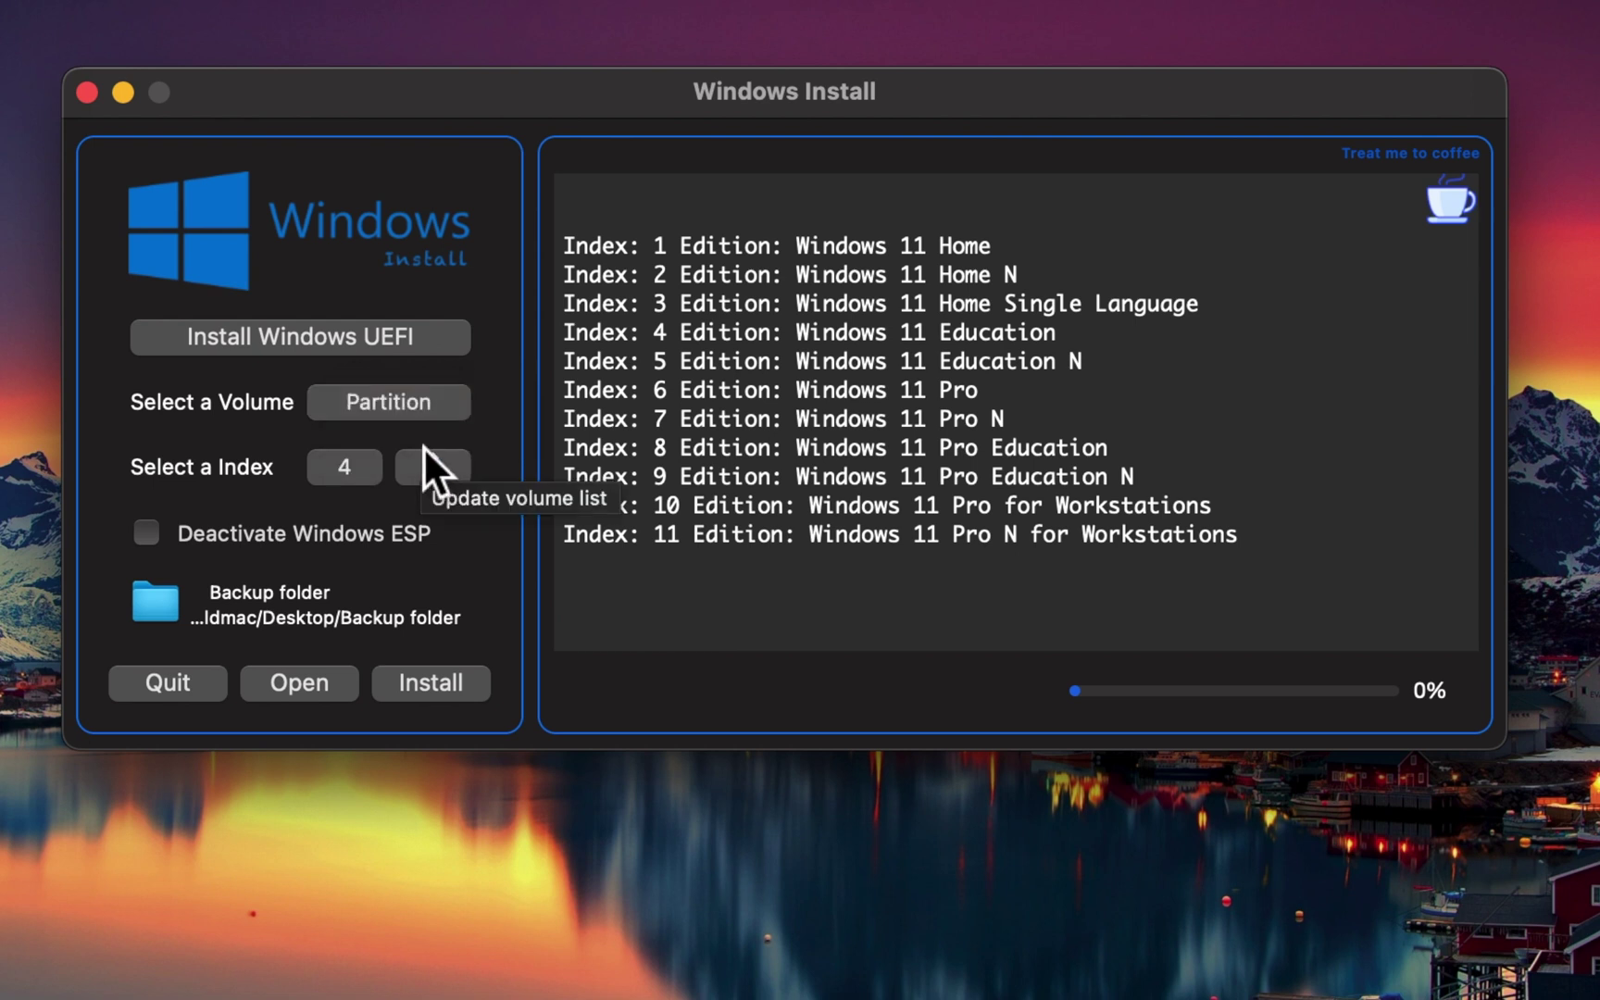
left_click(350, 471)
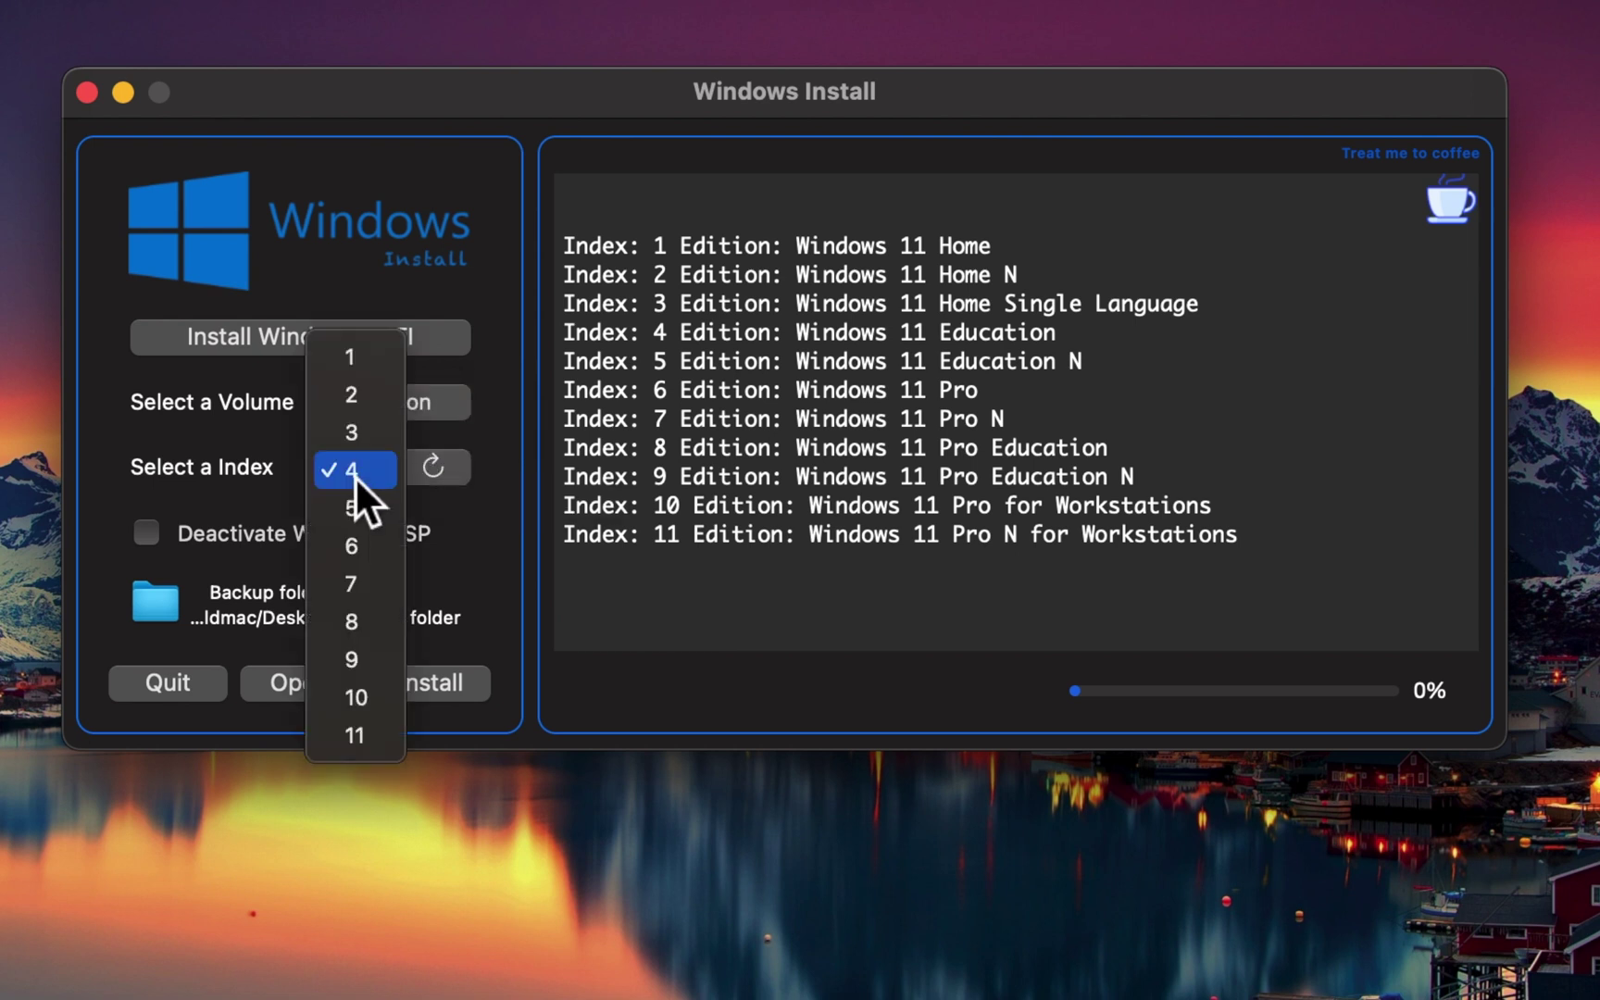
left_click(360, 617)
Step: Start the install, accept the format warning, enter the admin password, and minimise the installer
left_click(466, 694)
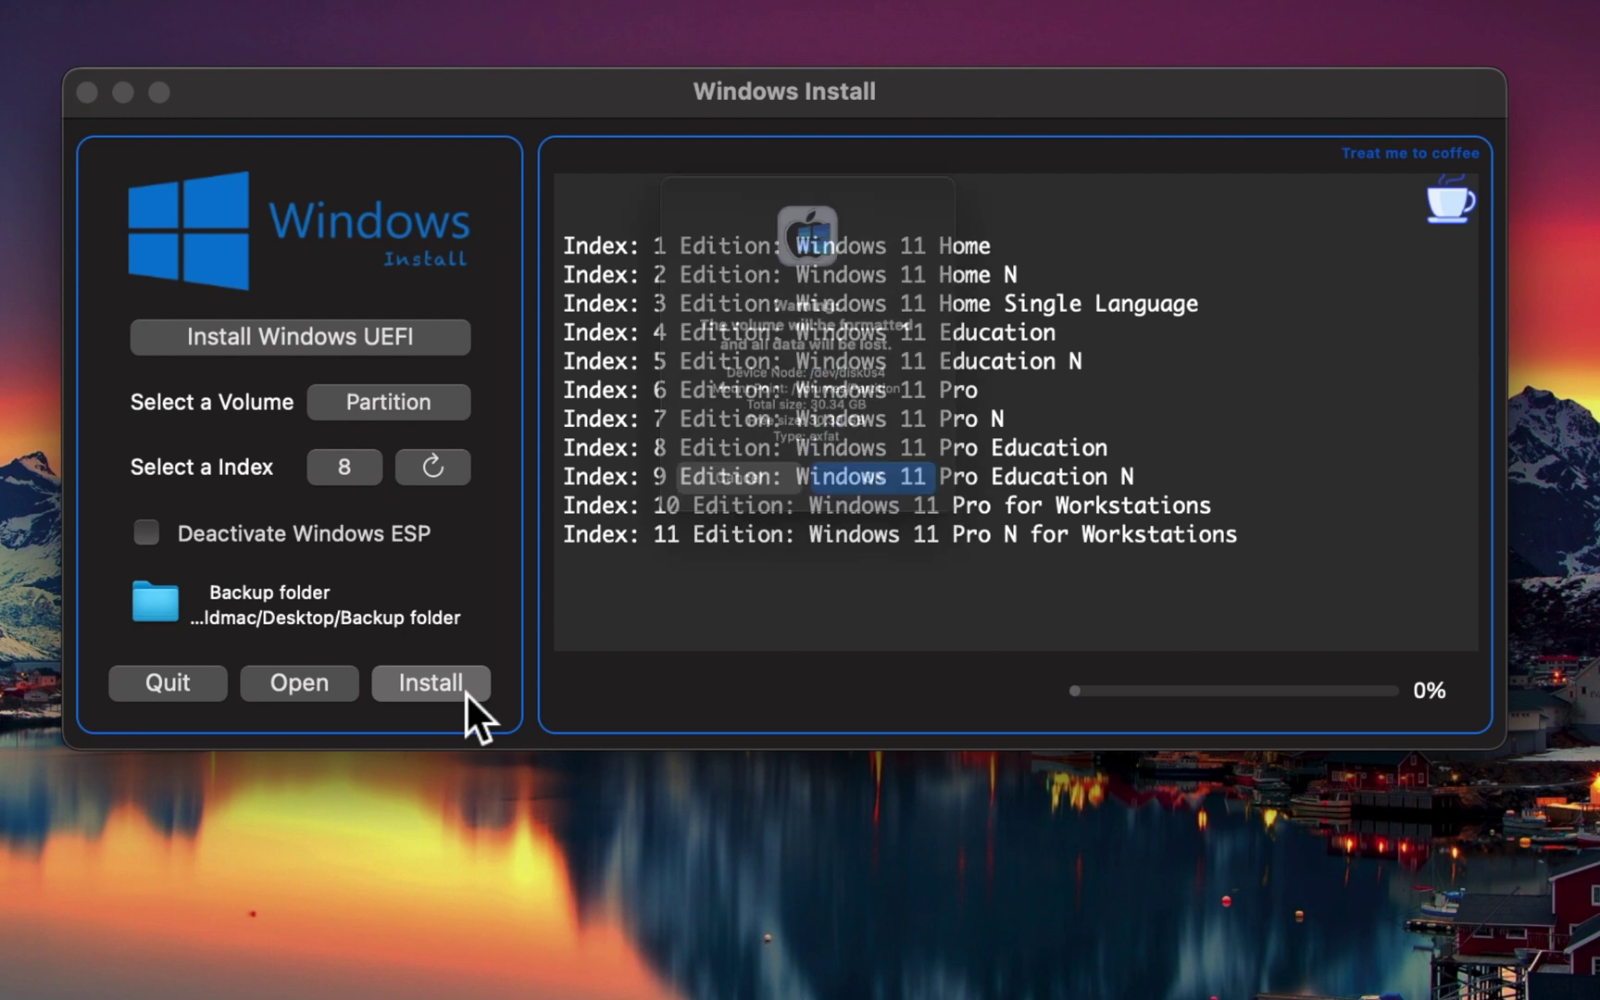
left_click(909, 558)
type("••••••")
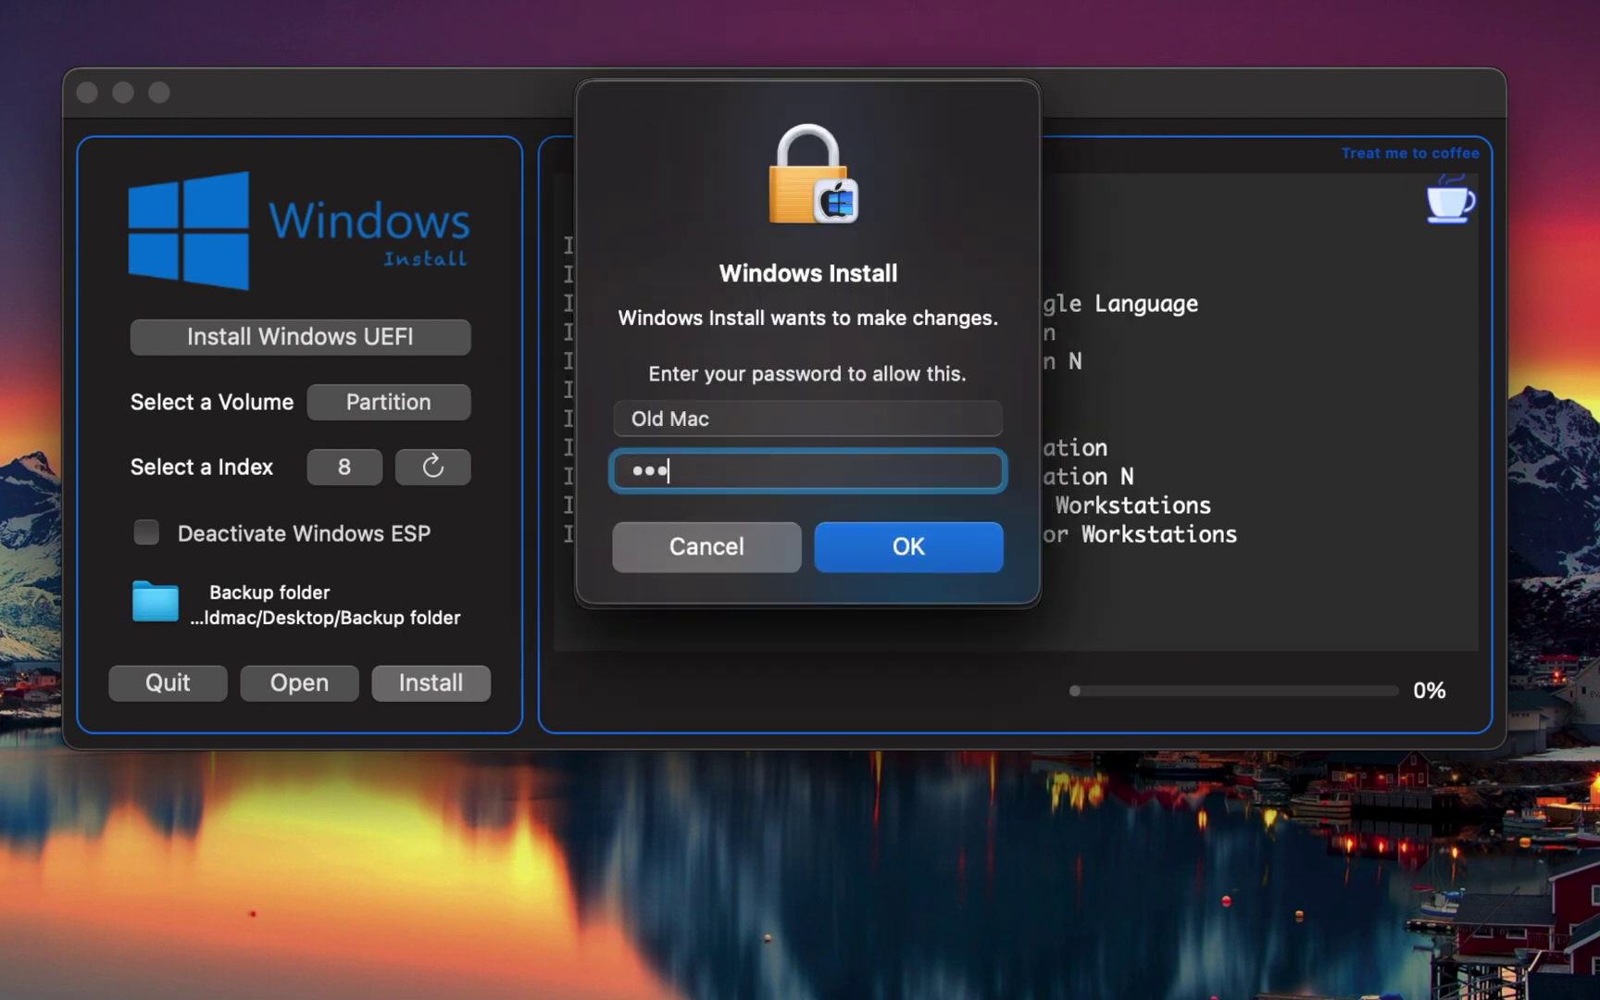
key("Return")
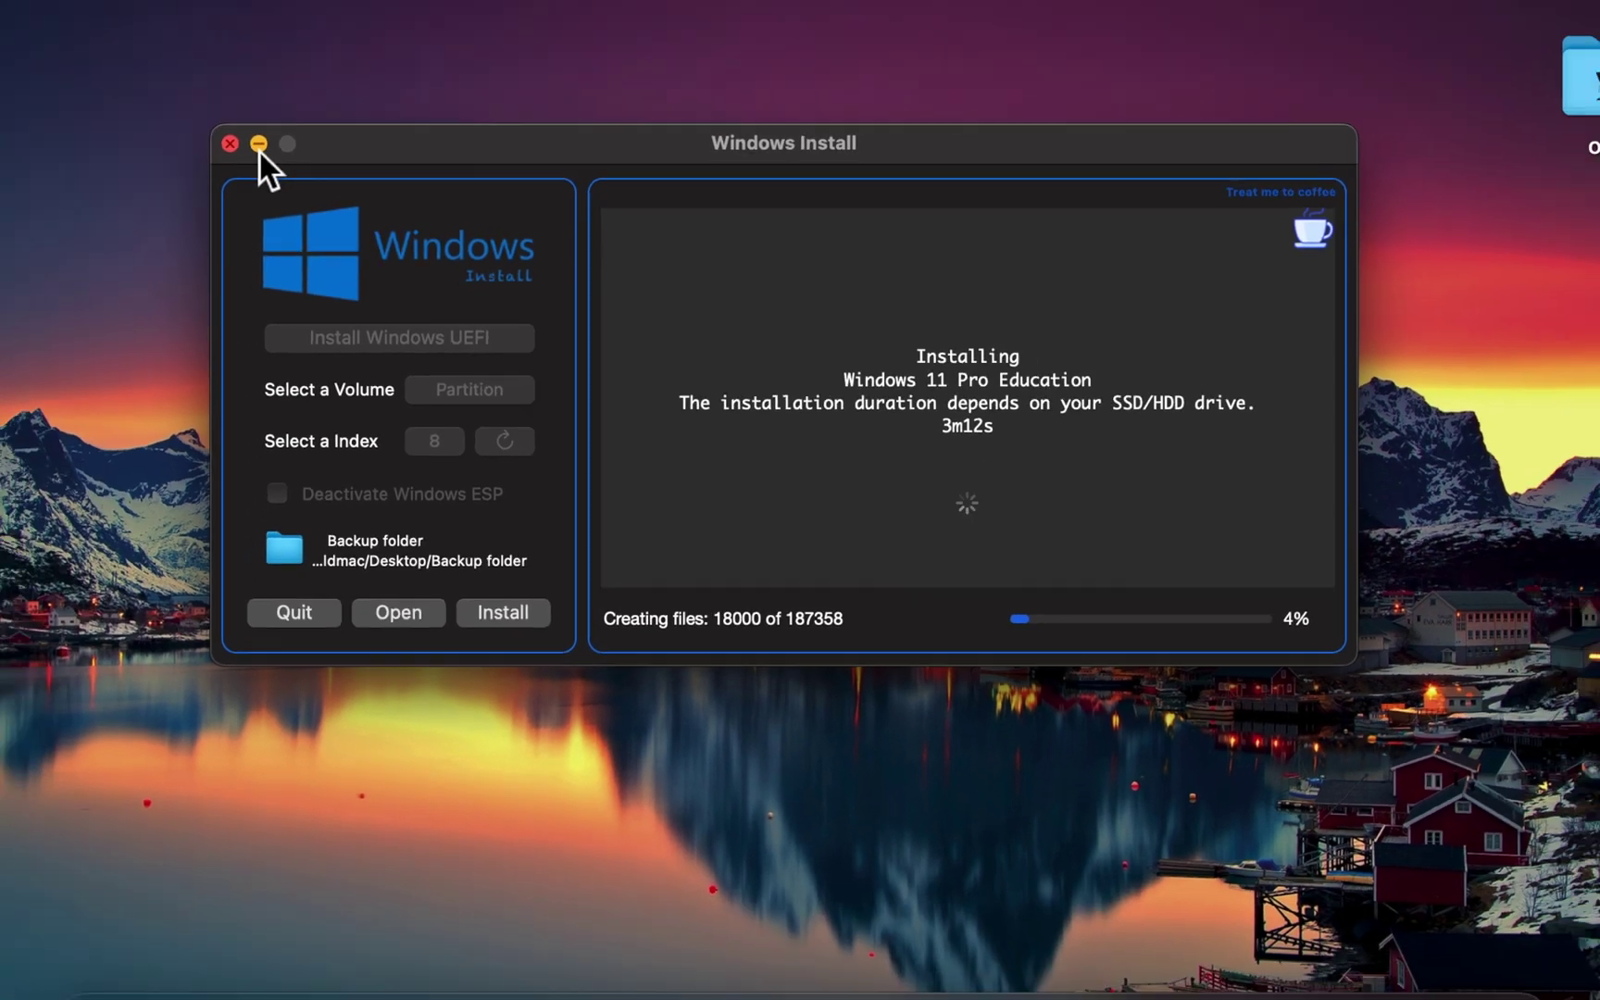
left_click(156, 104)
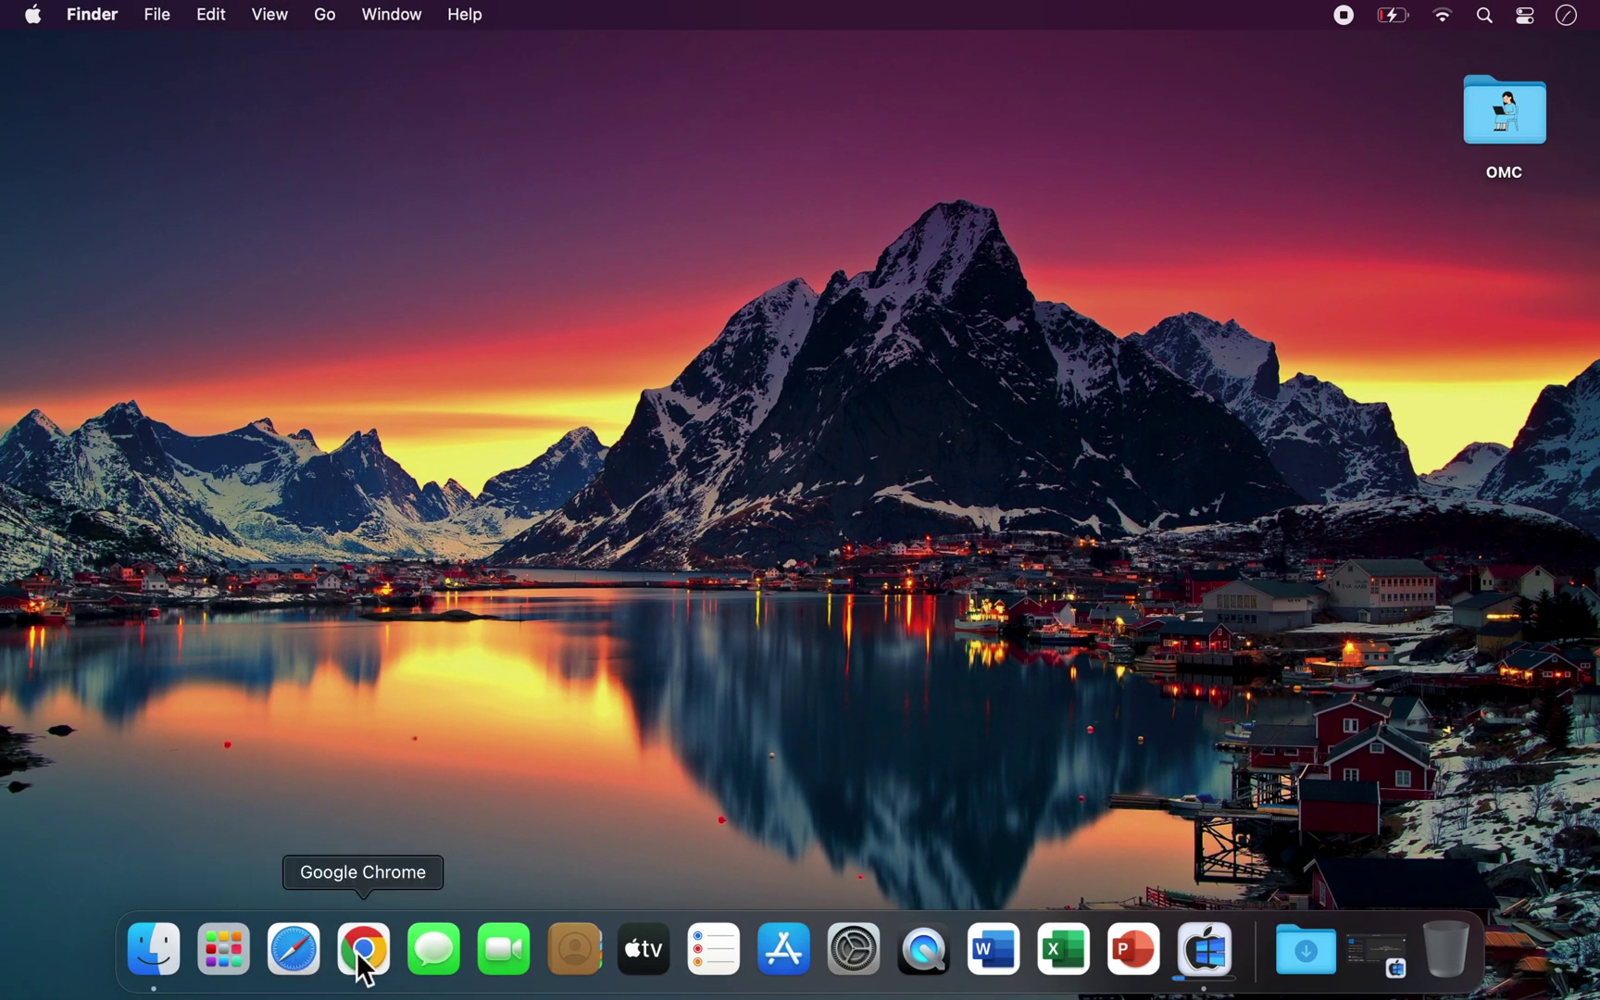
Step: Open the Boot Camp Control Panel from the hidden tray icons
left_click(364, 967)
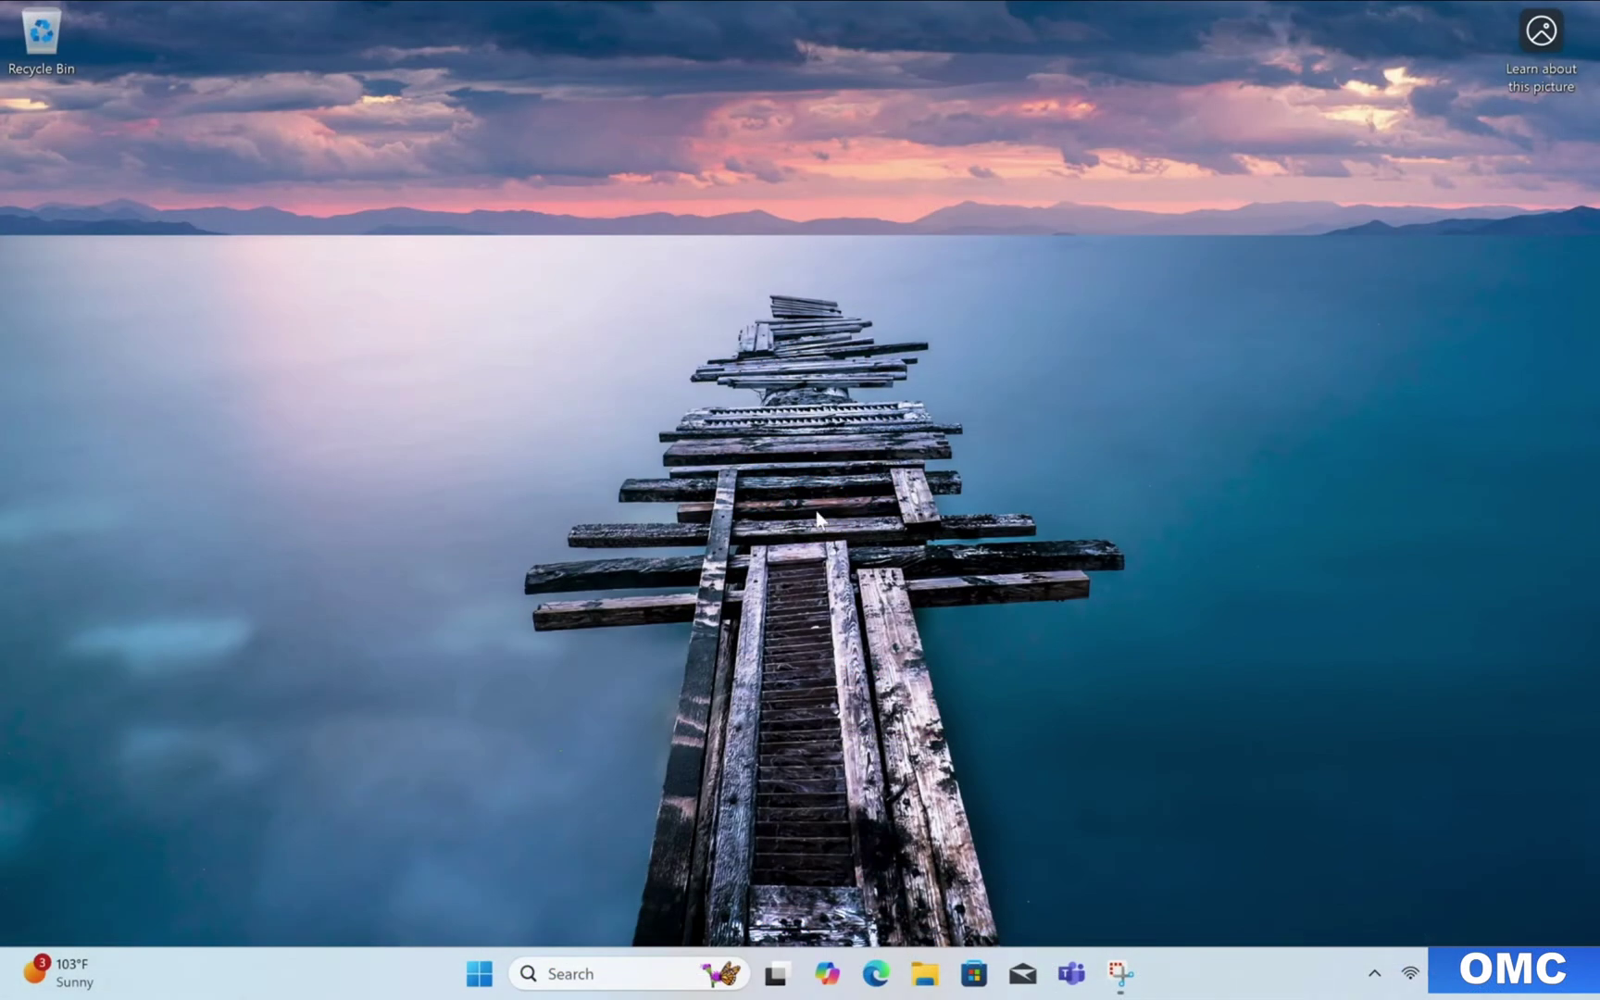
left_click(1374, 972)
right_click(1283, 906)
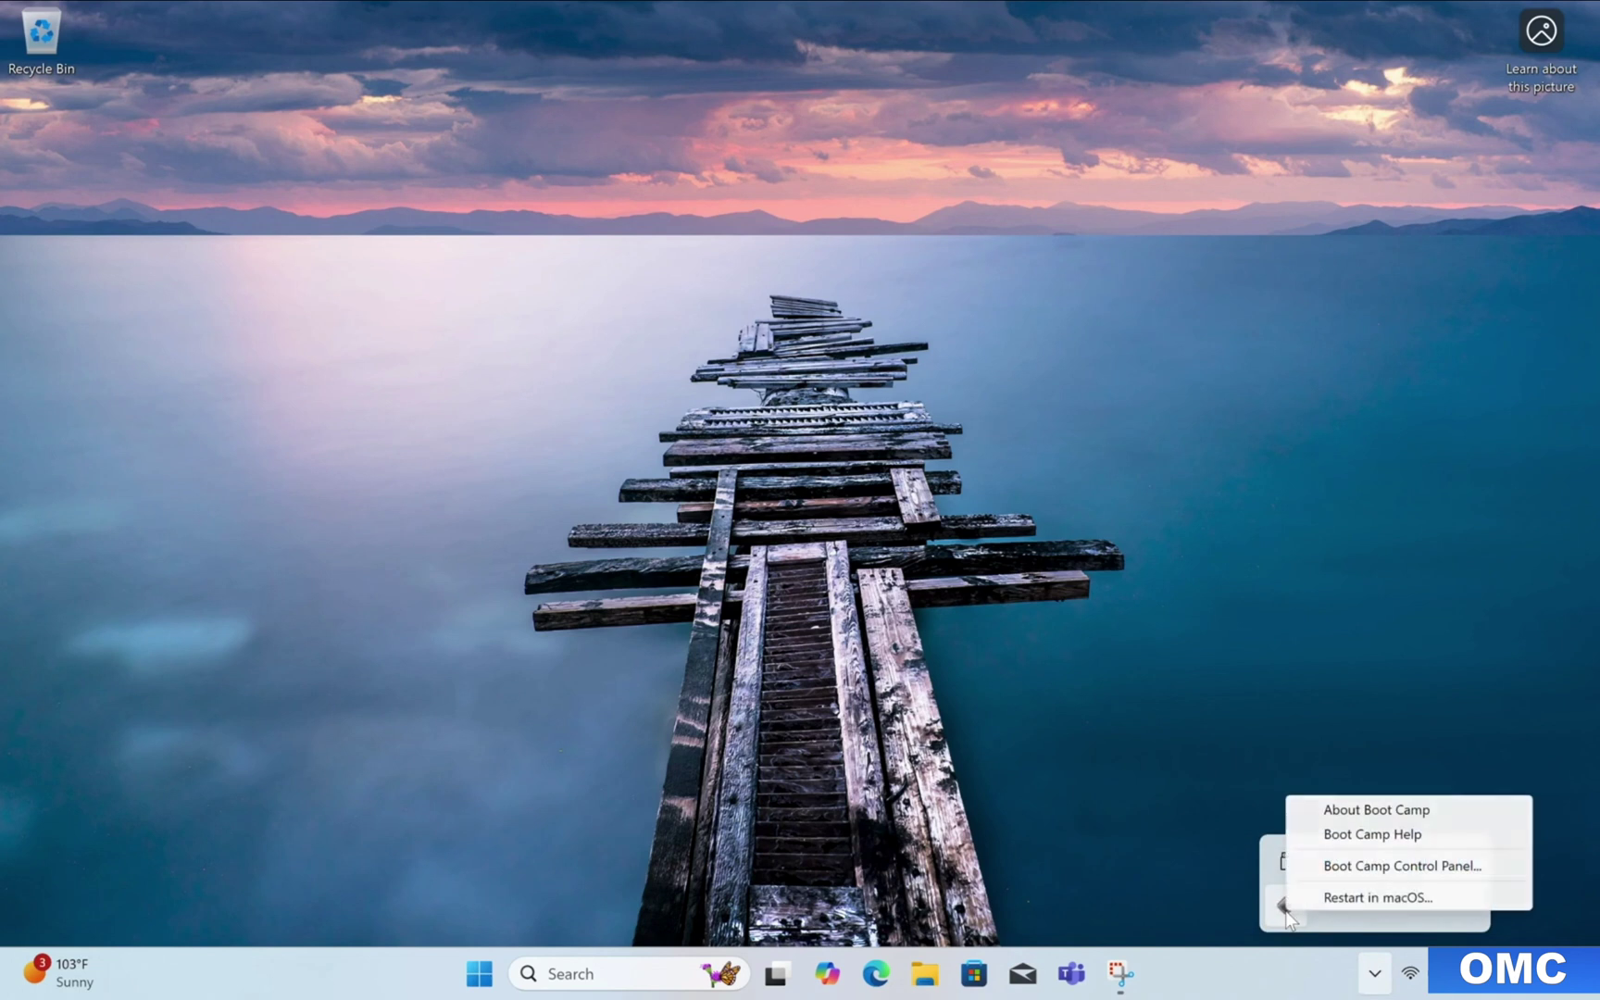
left_click(1329, 865)
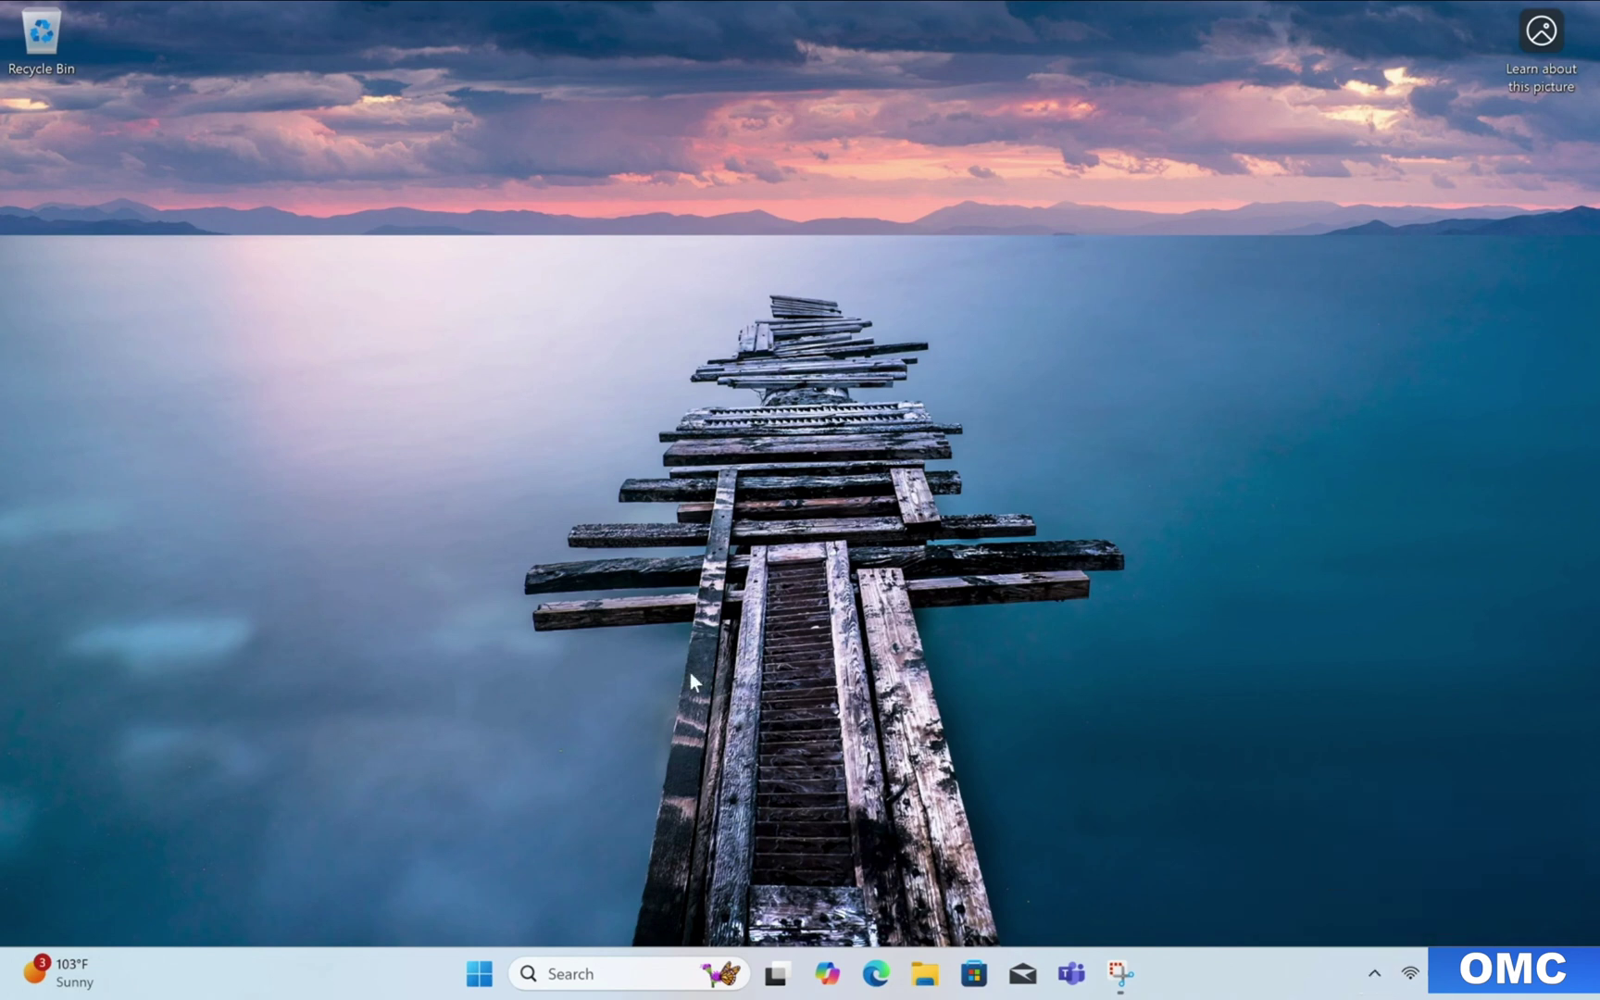
Step: Set macOS on the Mac disk as the startup disk, then open Device Manager
left_click(634, 369)
left_click(552, 368)
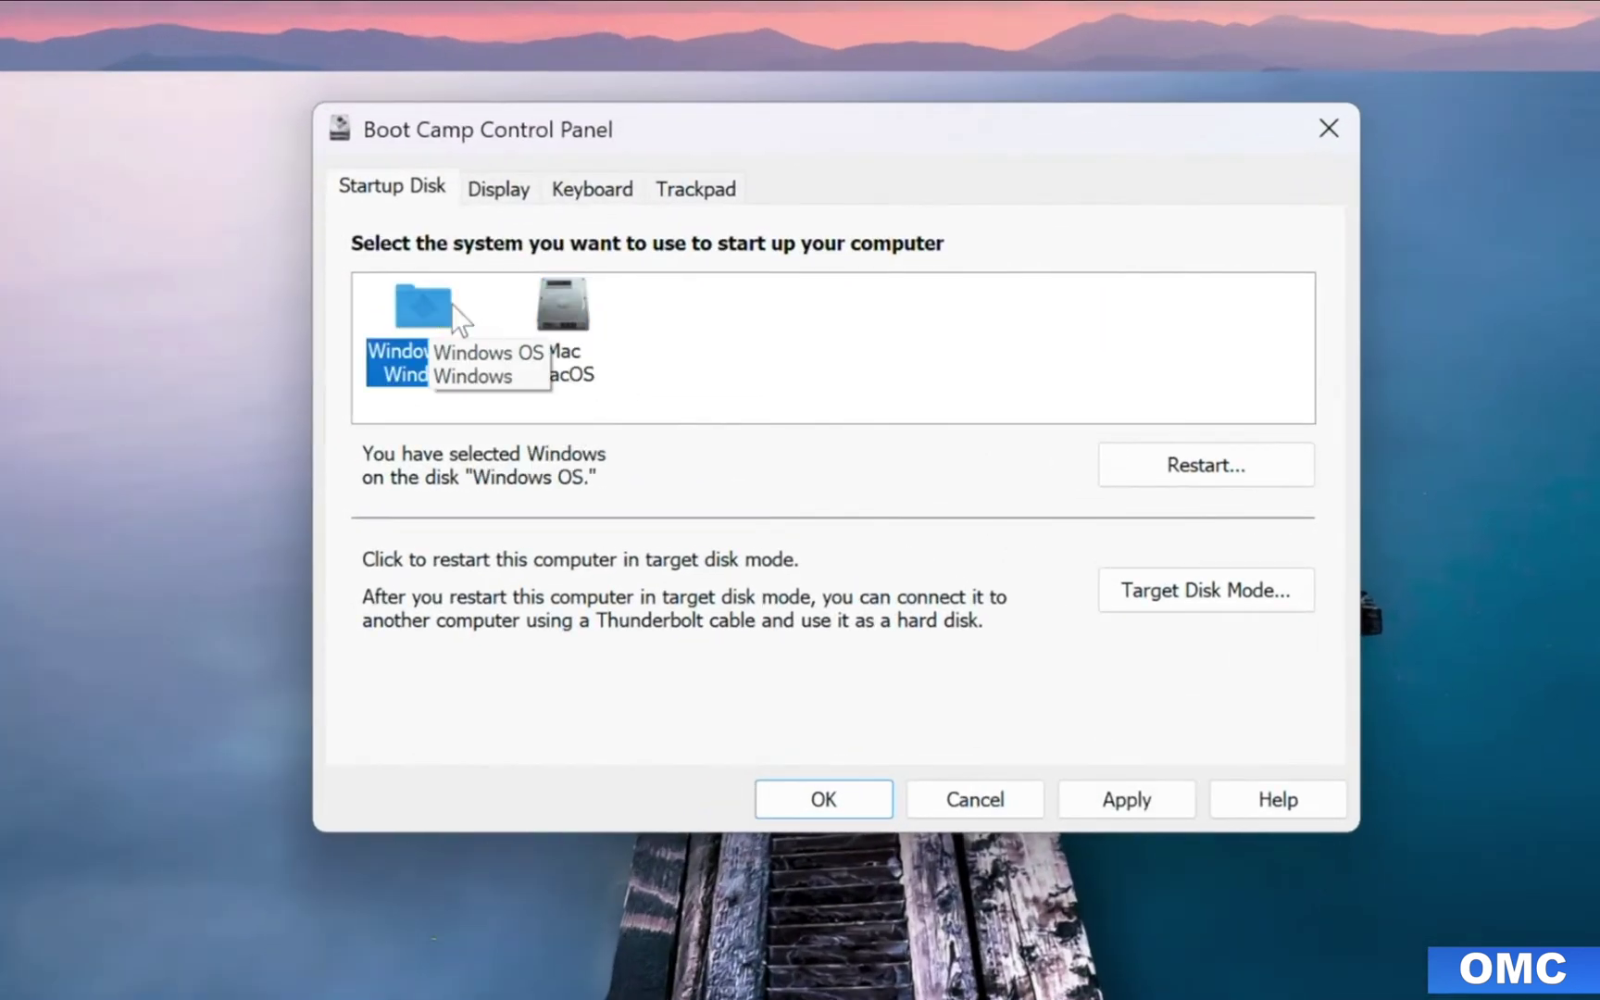
left_click(562, 310)
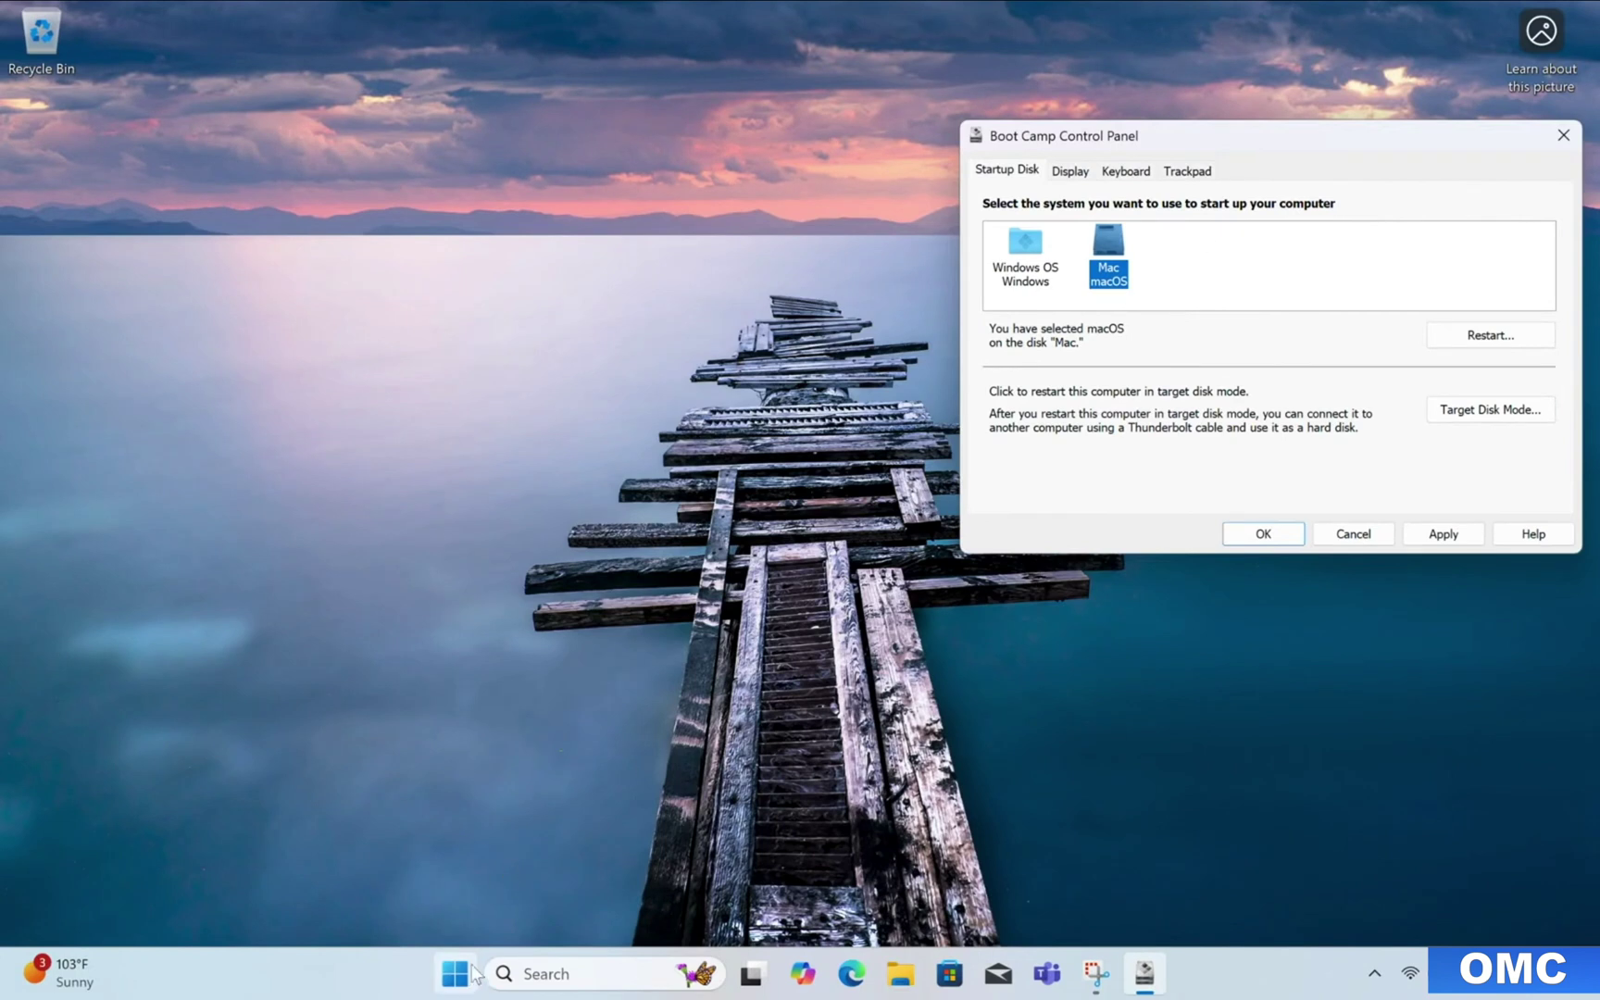
right_click(472, 973)
left_click(417, 483)
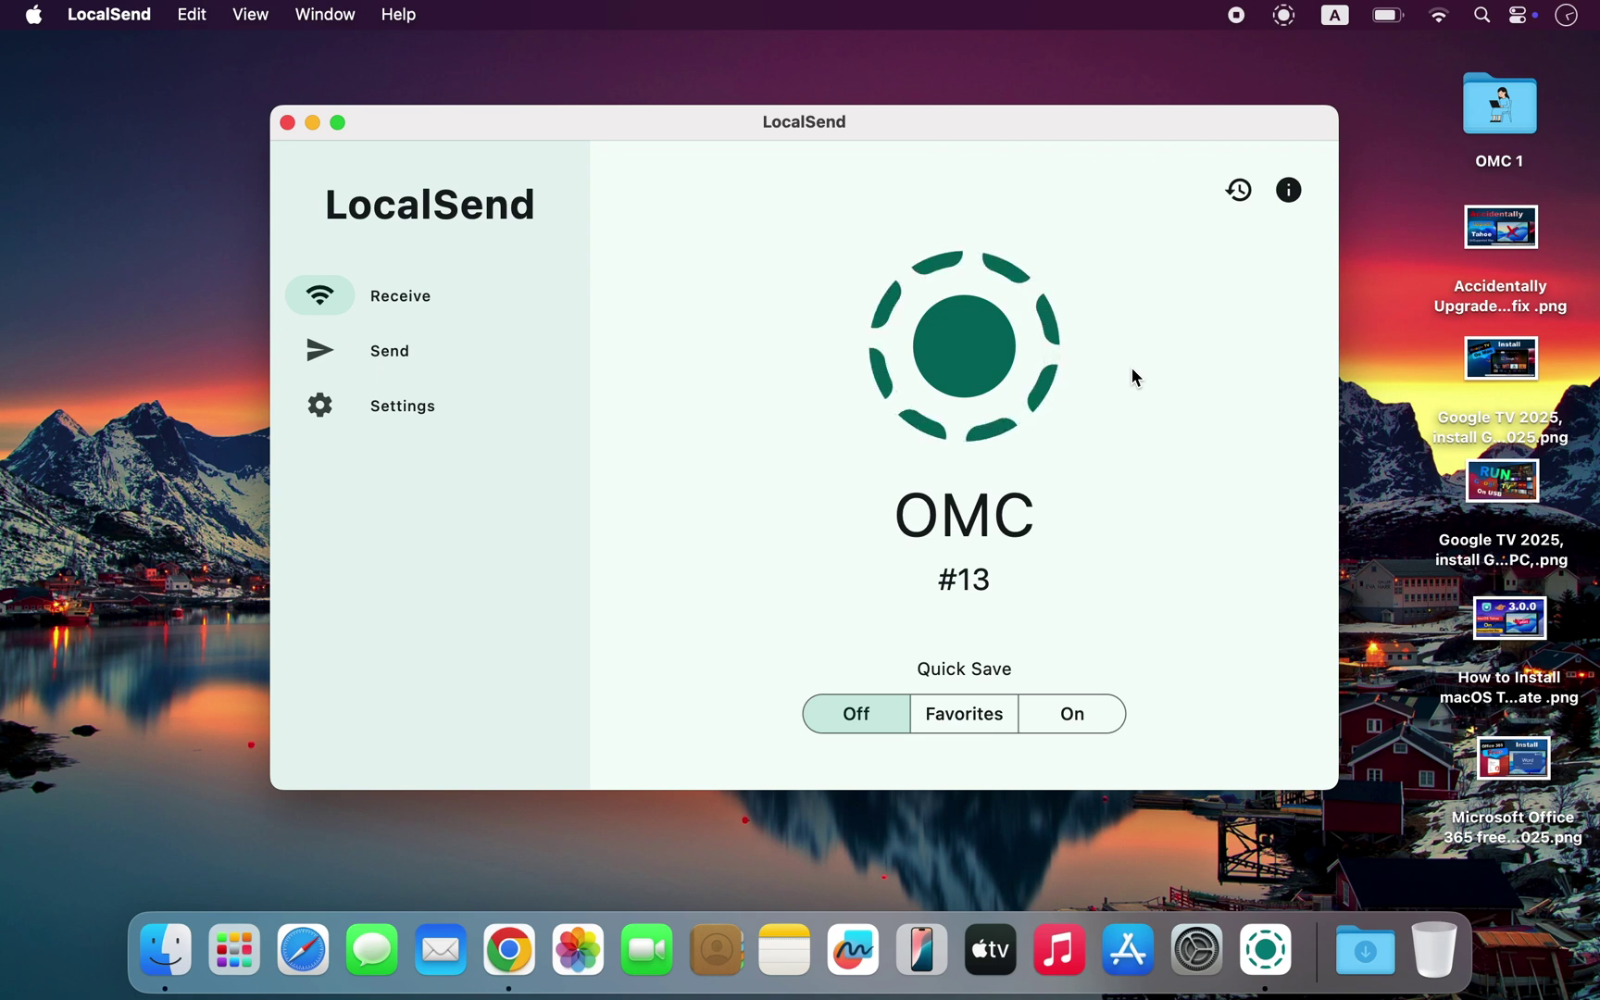
Step: Select the image files on the desktop for sending
left_click_drag(1424, 244, 1101, 589)
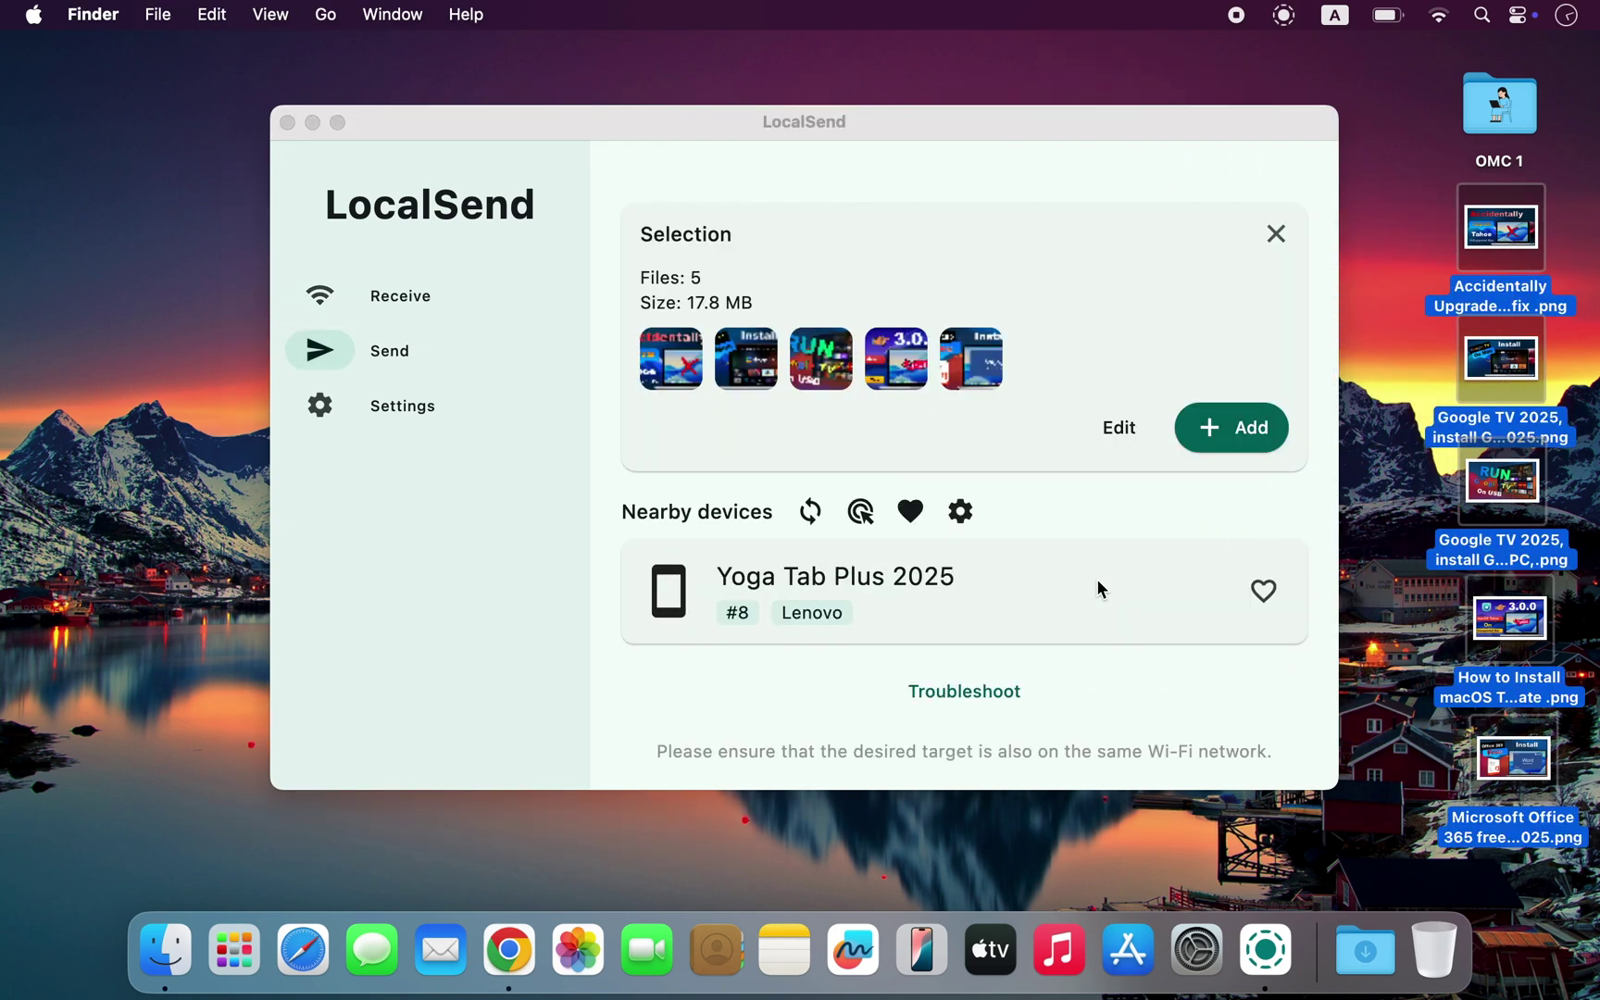
Step: Send the five images to Yoga Tab Plus 2025, then turn Quick Save on and dismiss the notice
left_click(882, 579)
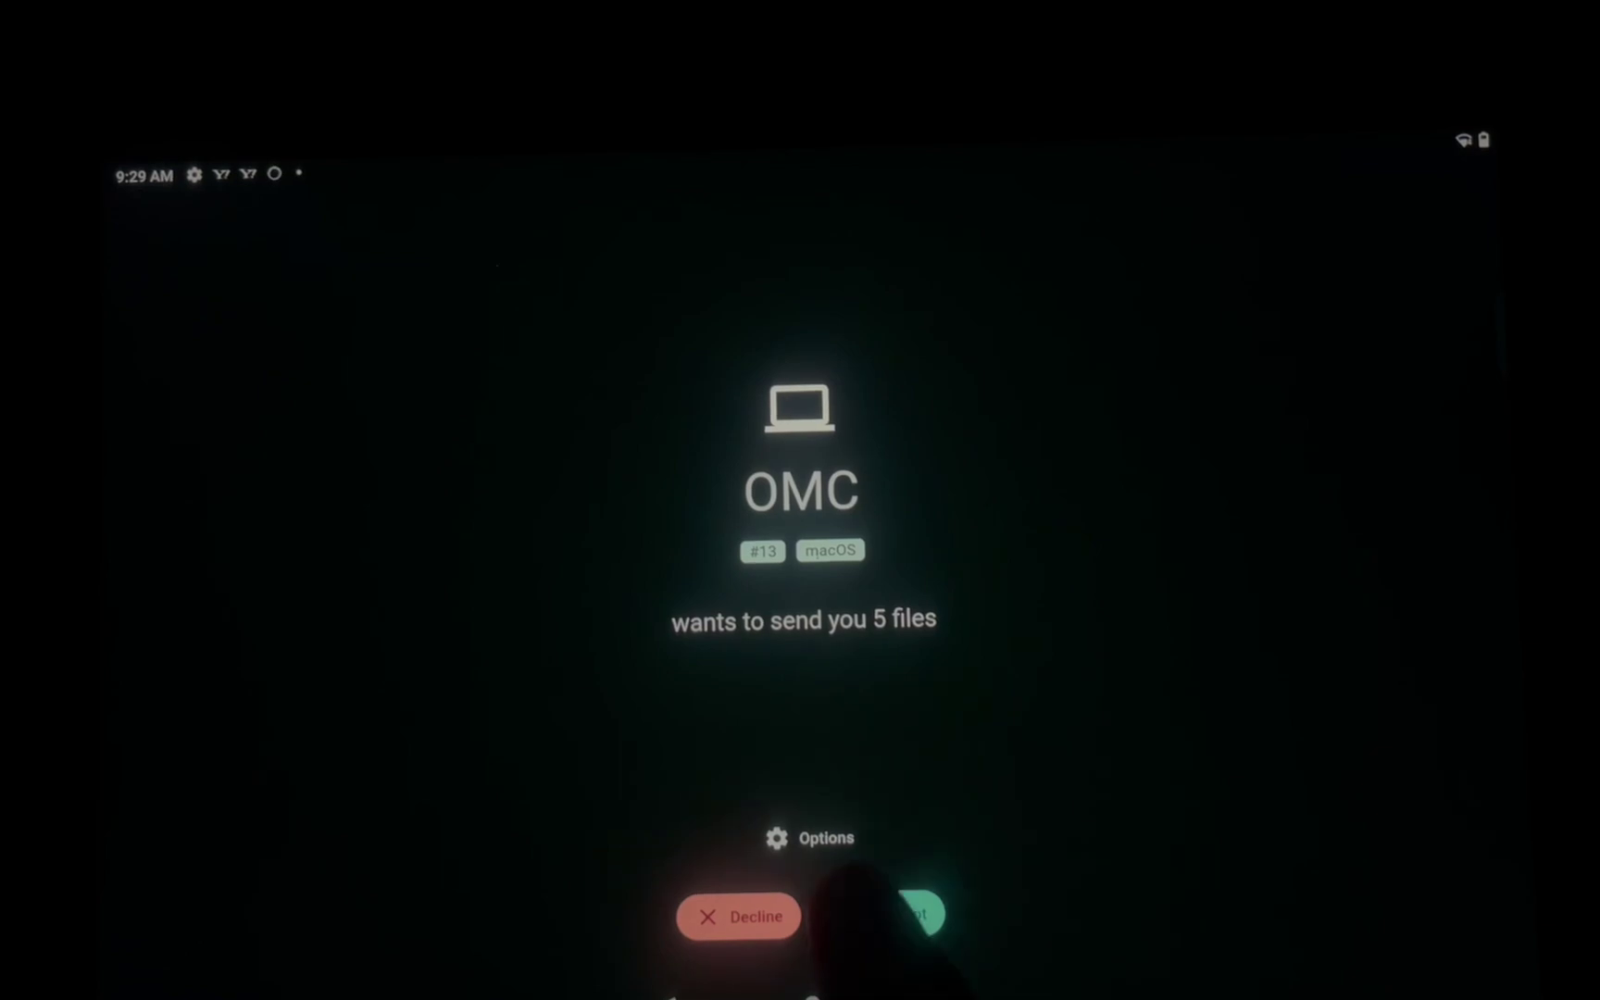
left_click(810, 838)
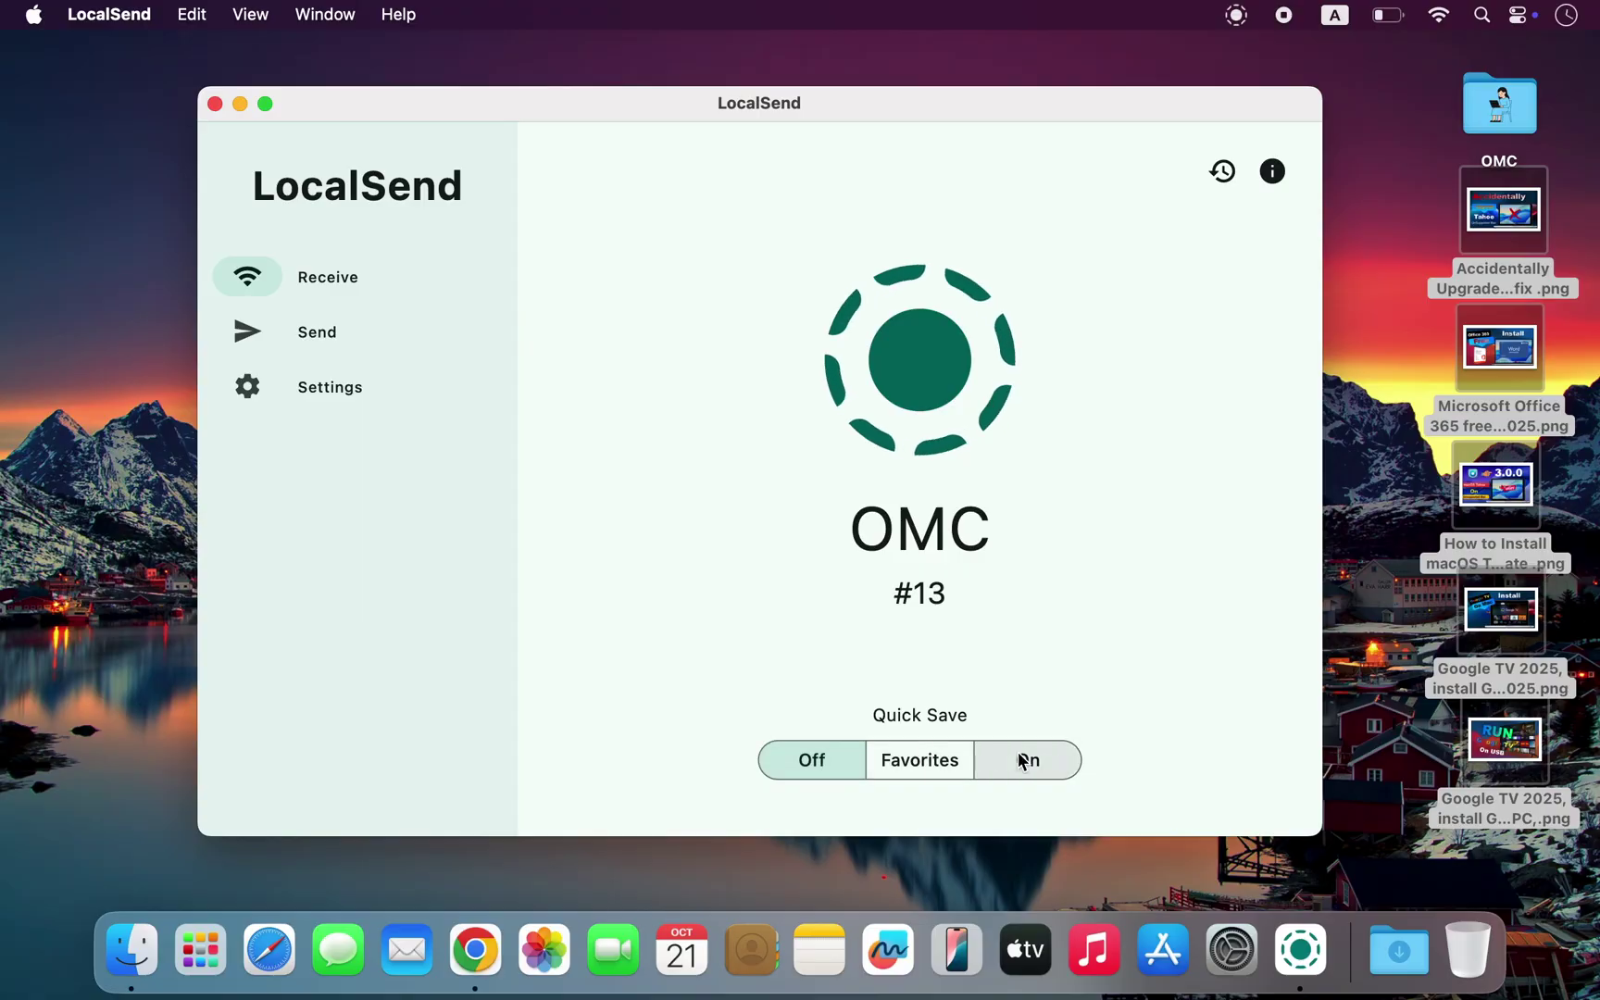
left_click(1028, 761)
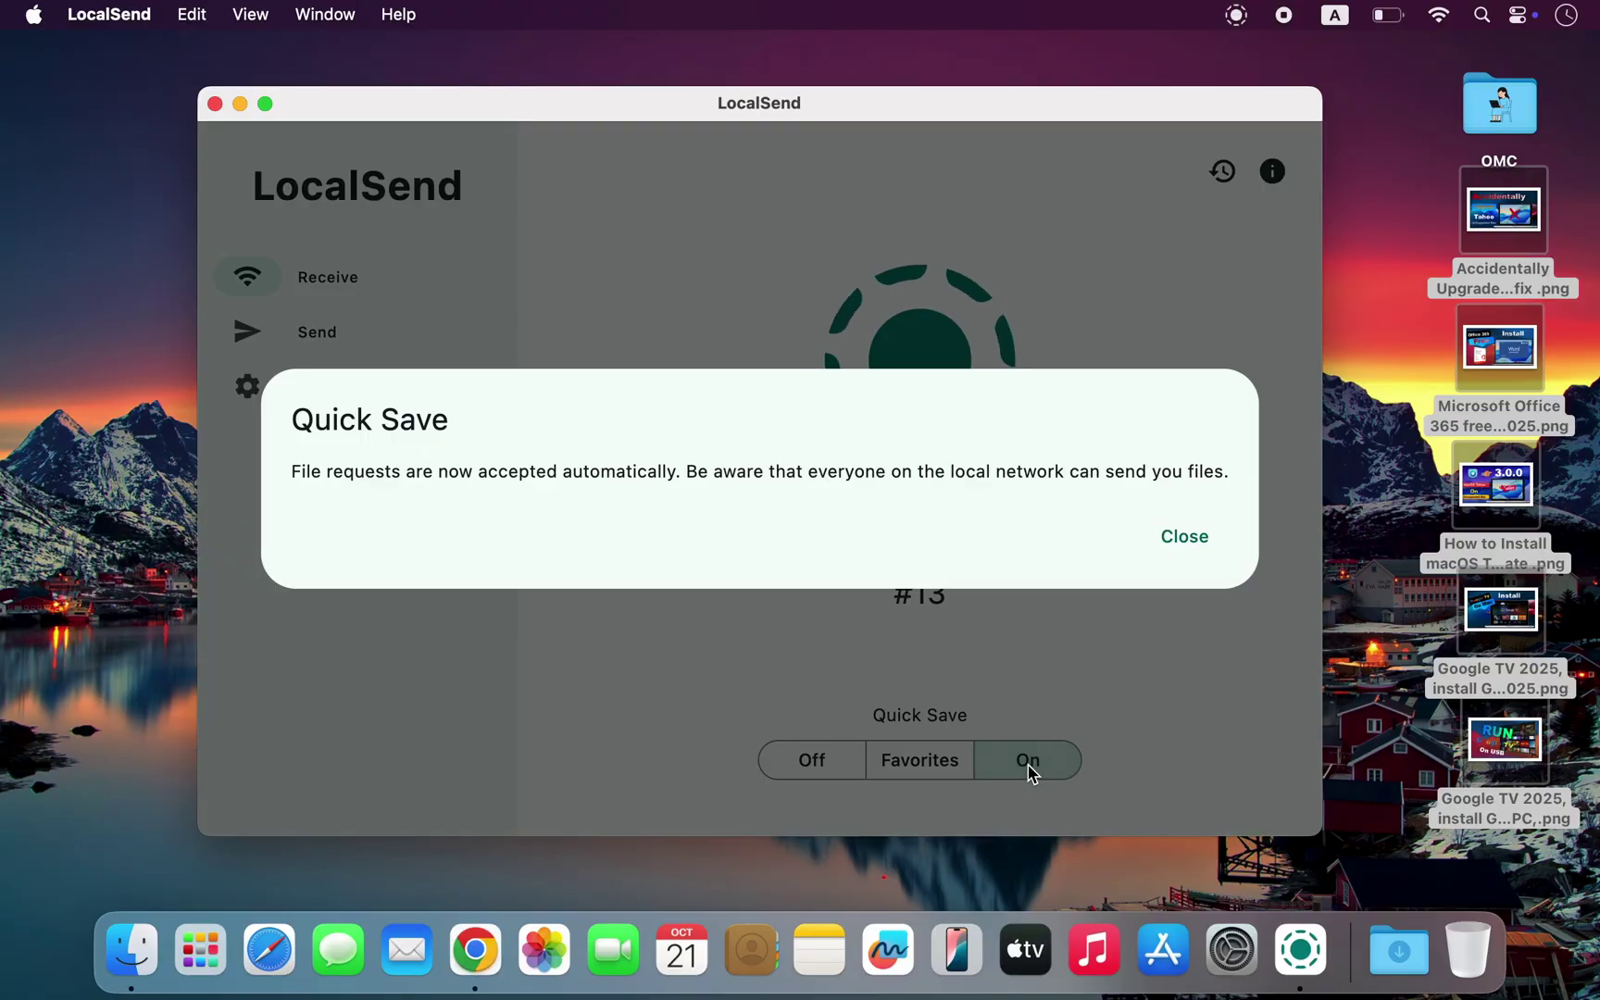
left_click(1181, 538)
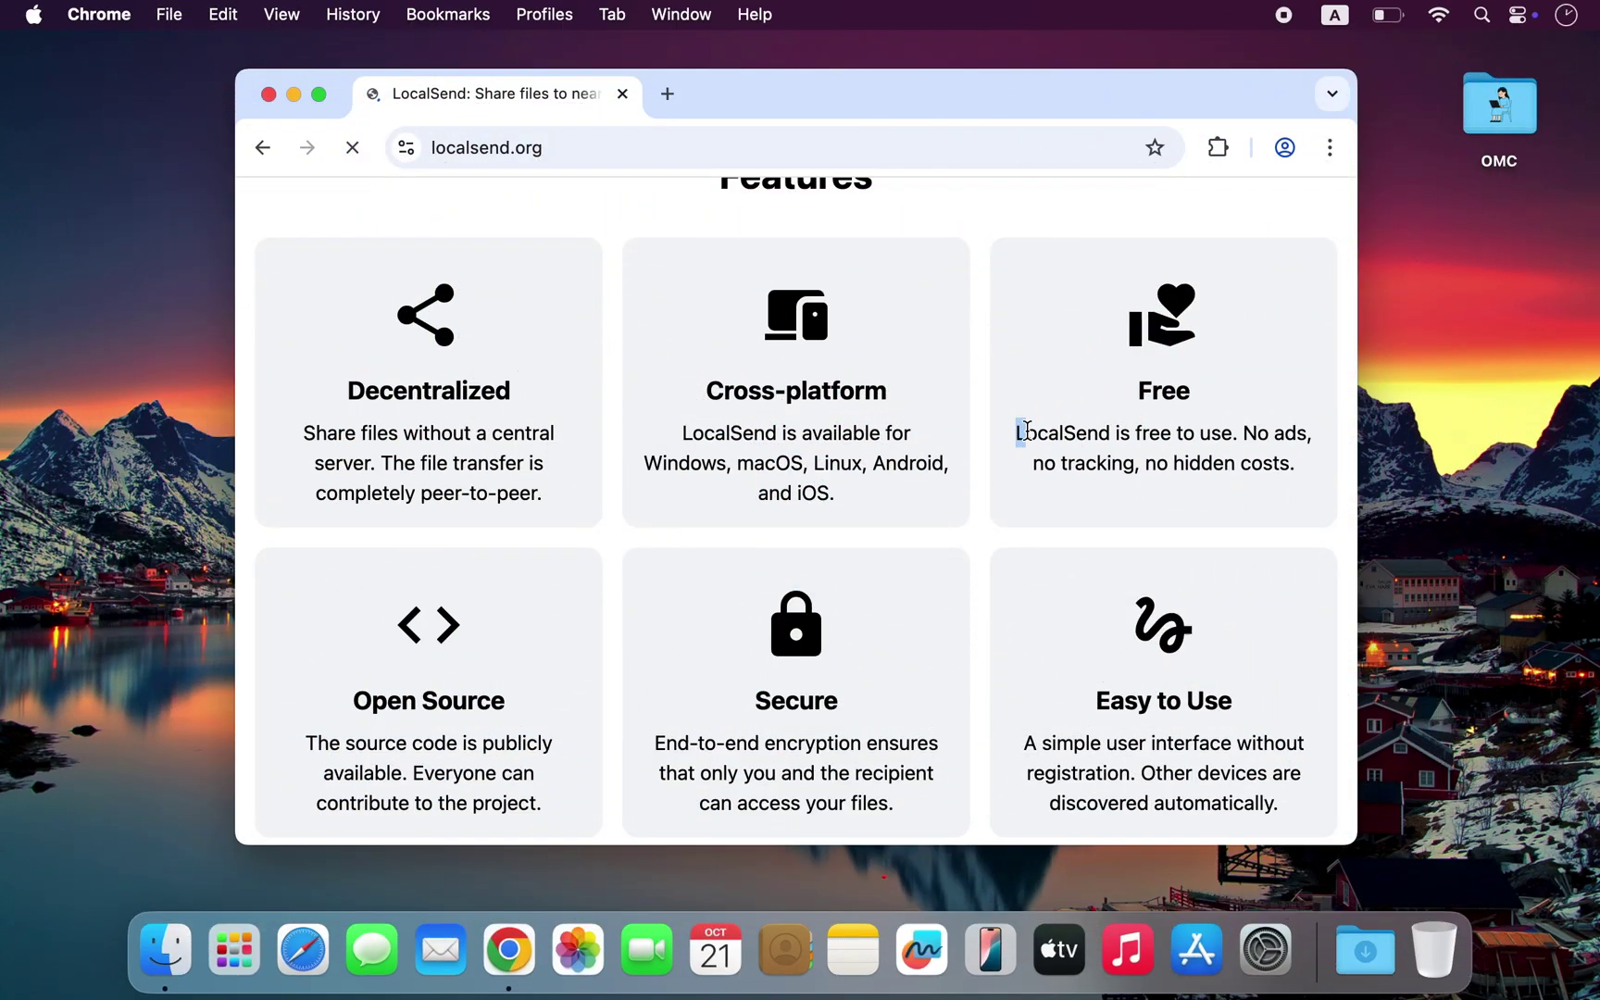
Step: Highlight the Free, Decentralized and end-to-end encryption descriptions on localsend.org
left_click_drag(1027, 430, 1303, 474)
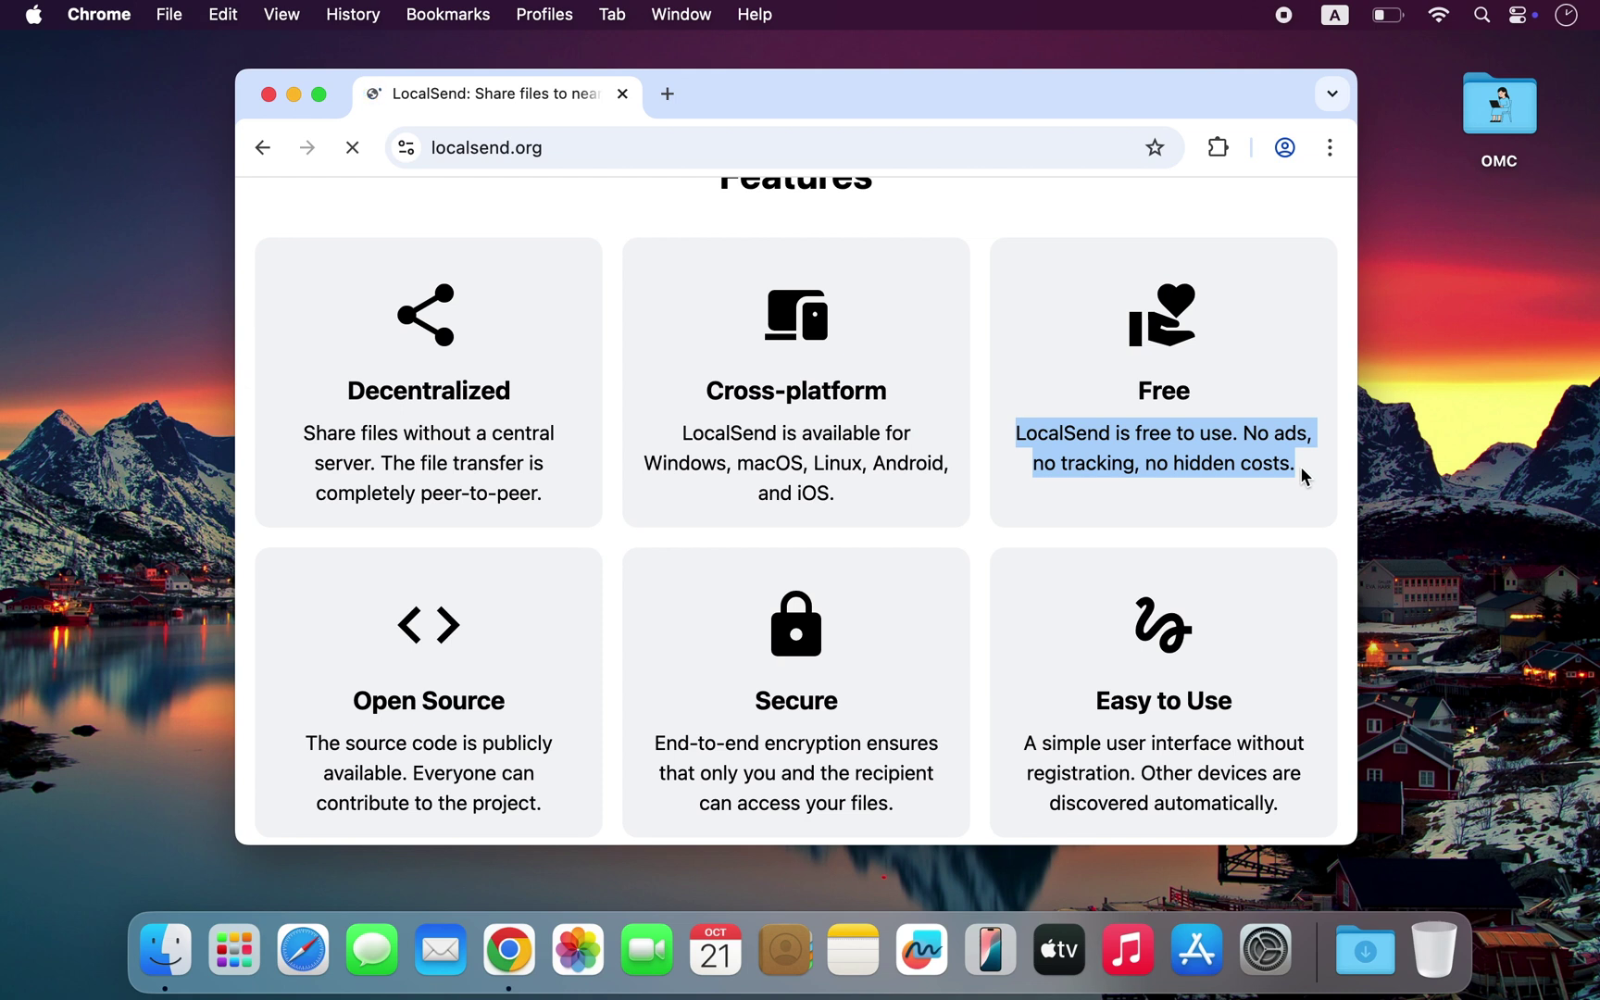
left_click_drag(304, 434, 532, 501)
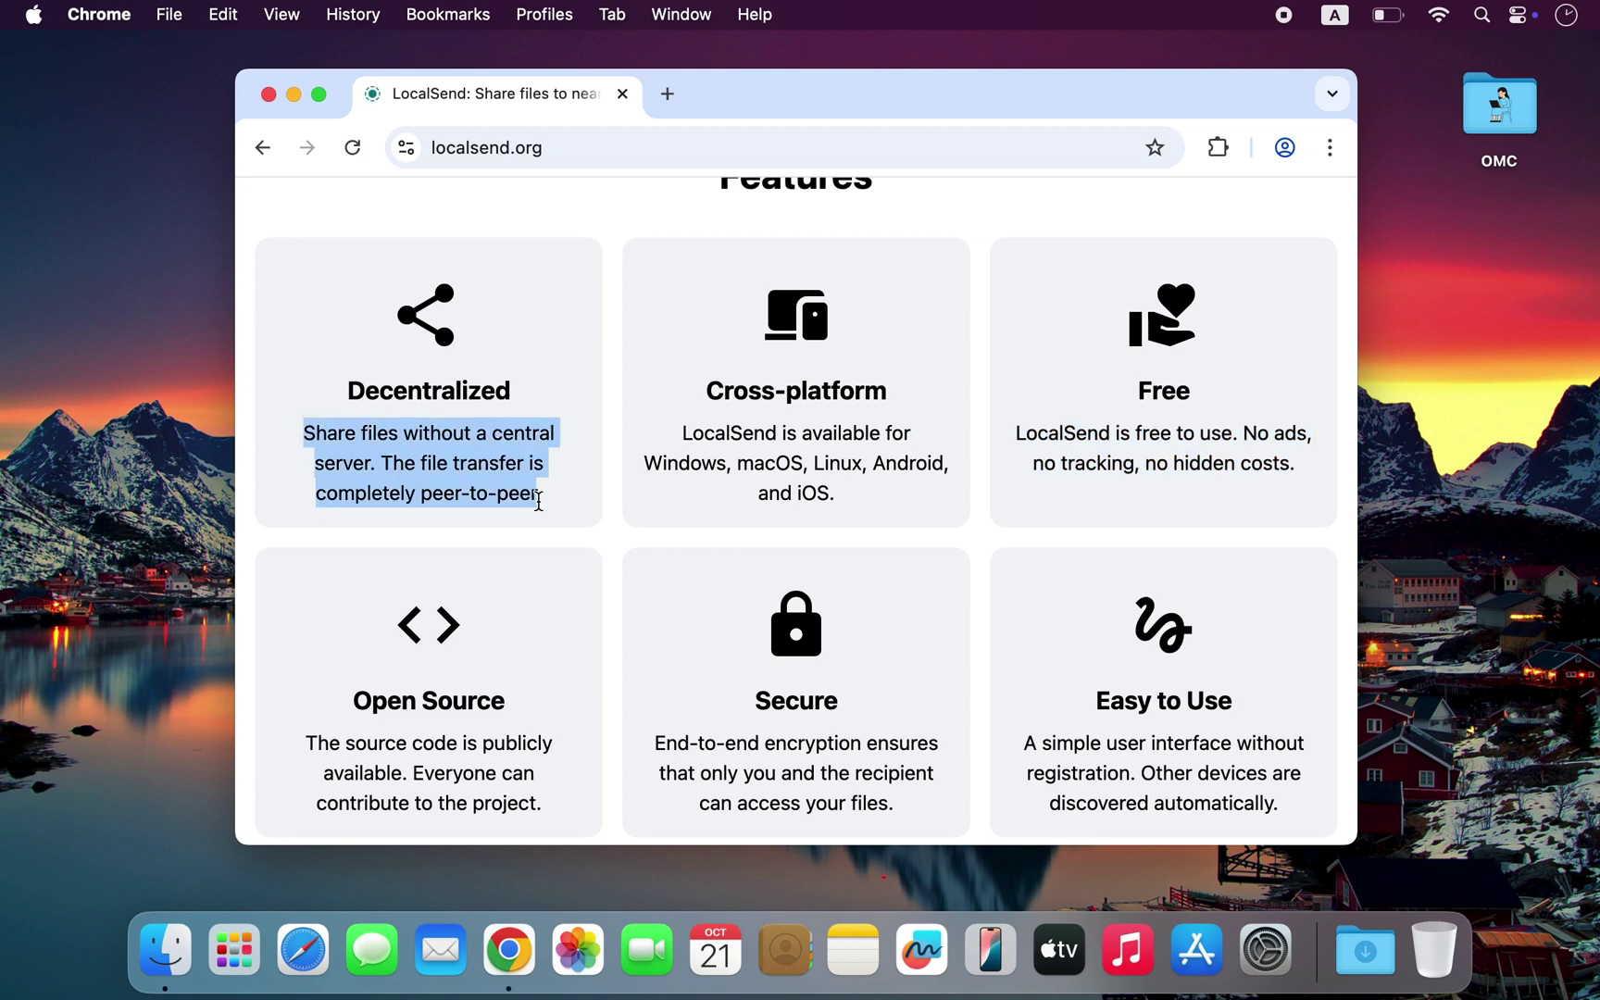
left_click_drag(654, 743, 944, 761)
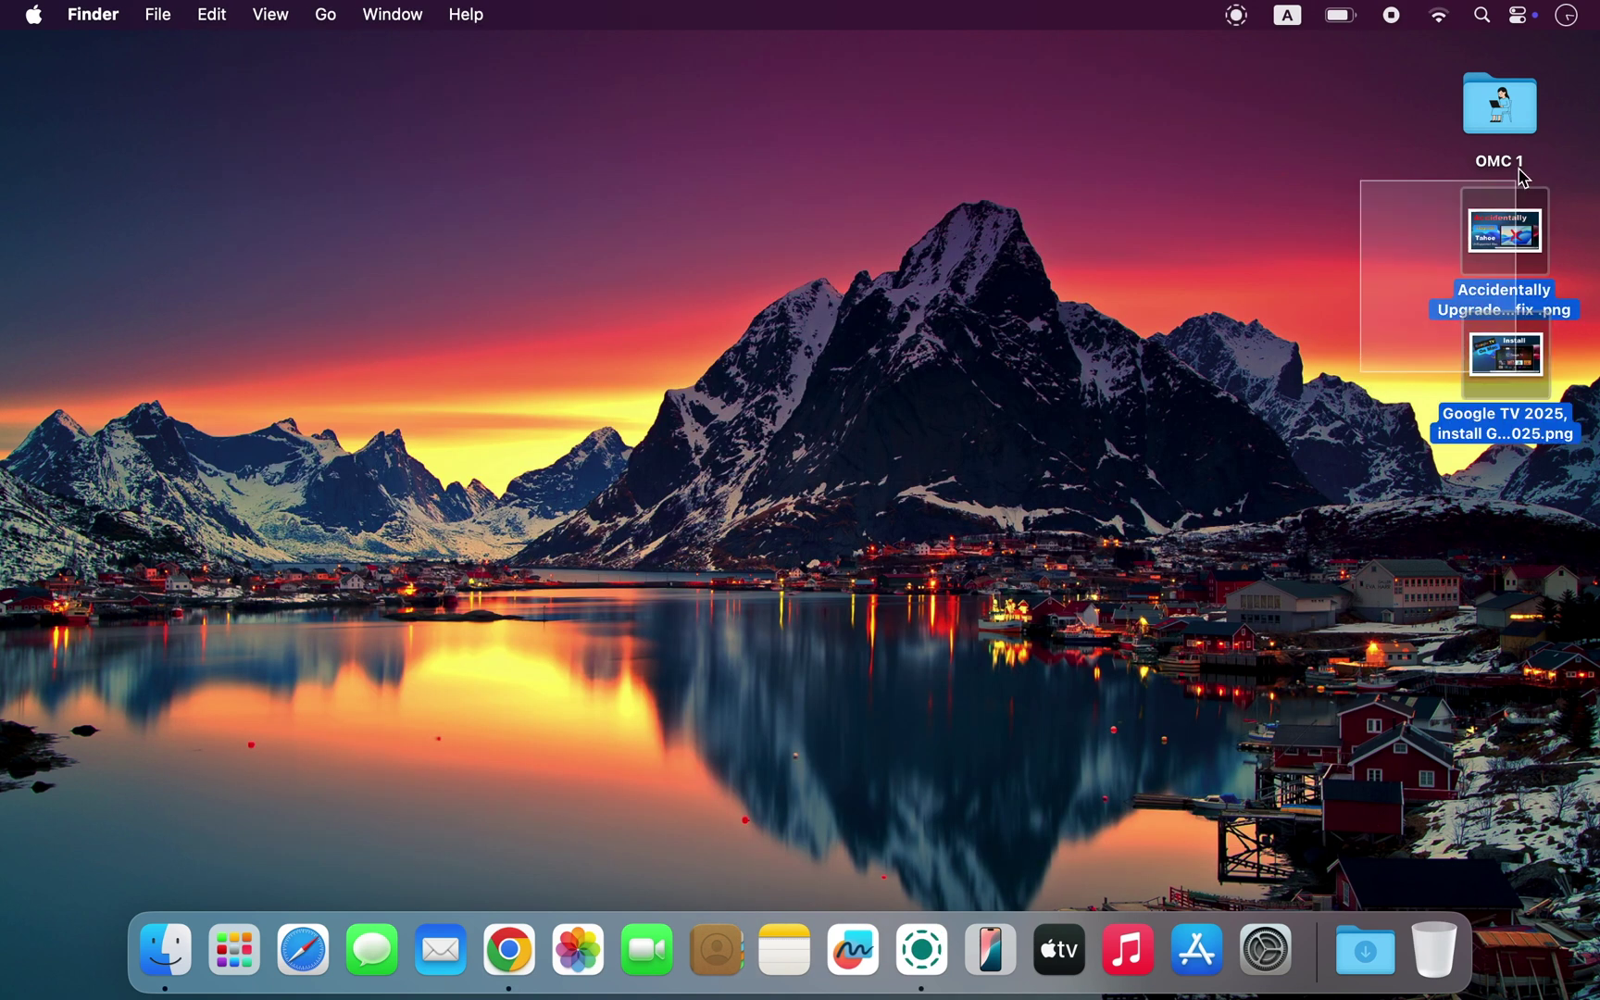
Step: Send the selected desktop images to Yoga Tab Plus 2025 with LocalSend, then scroll to the macOS downloads
left_click_drag(1582, 165, 1242, 26)
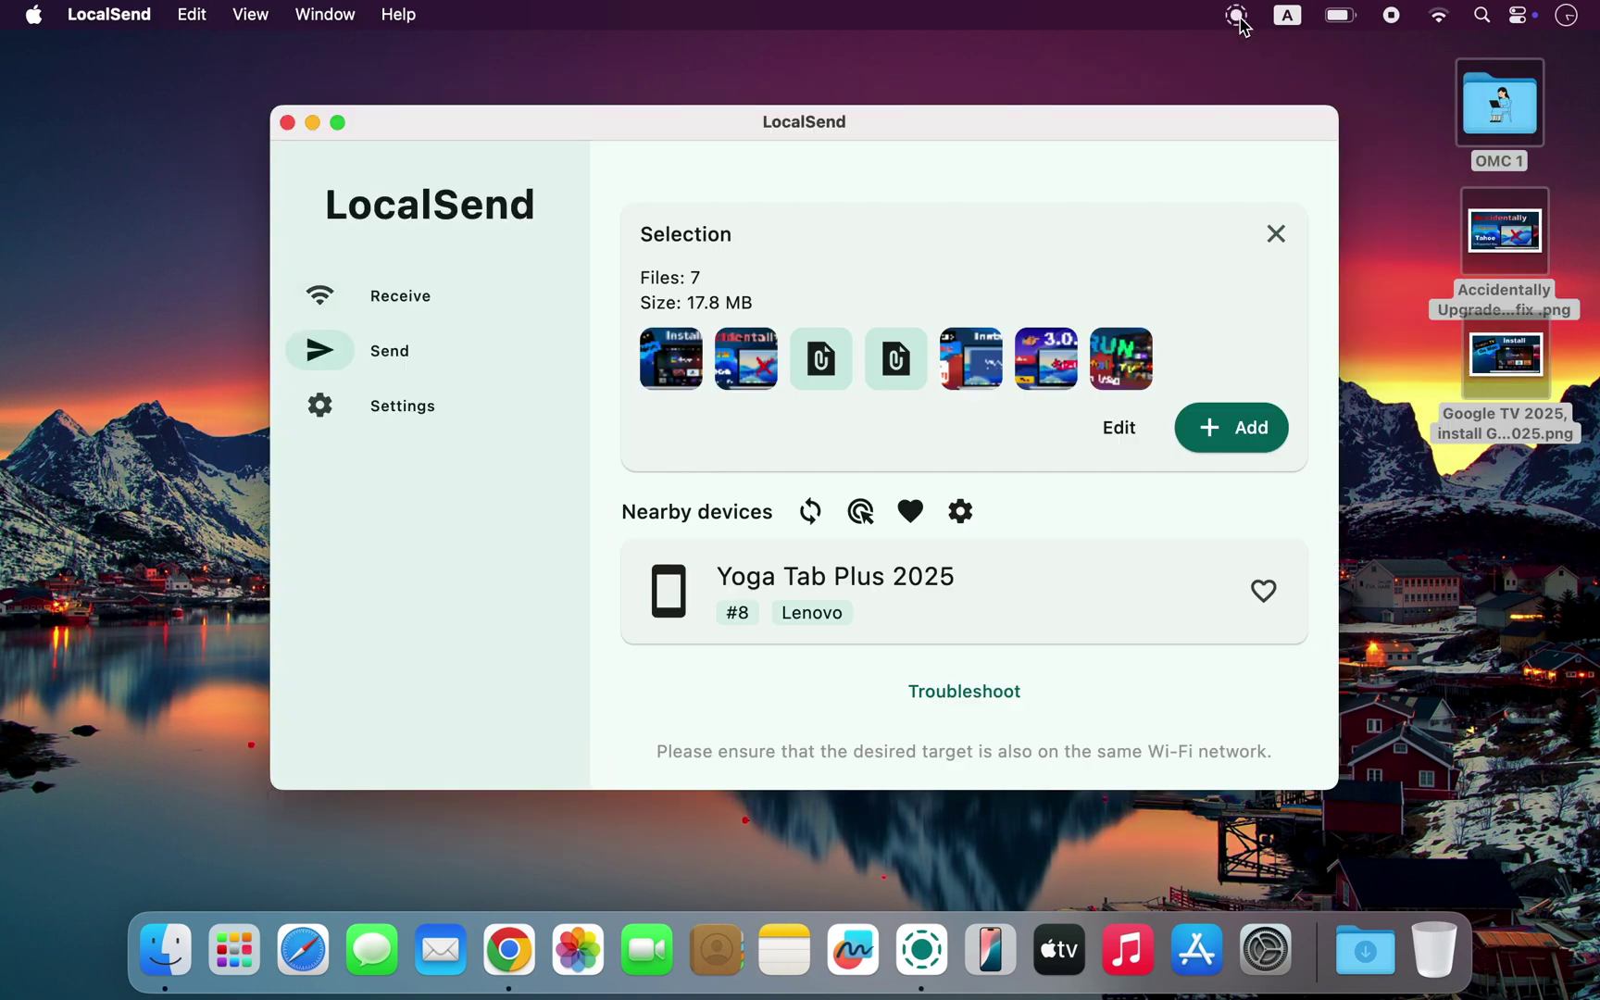
left_click(857, 575)
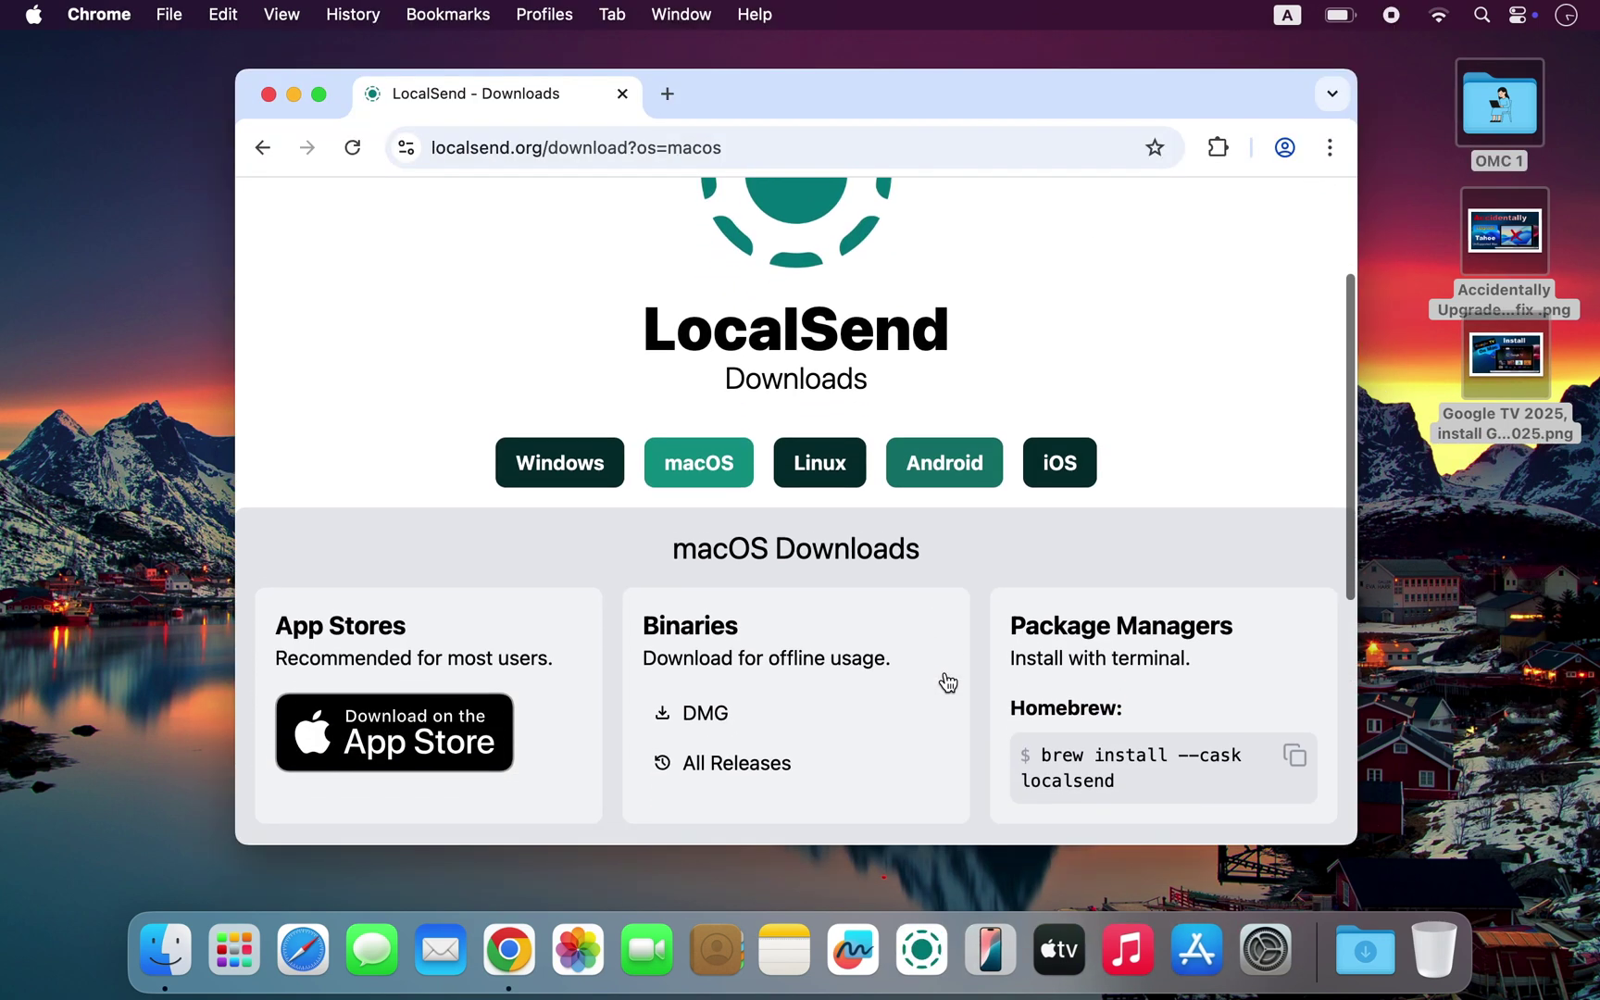
scroll(946, 676, "down", 1)
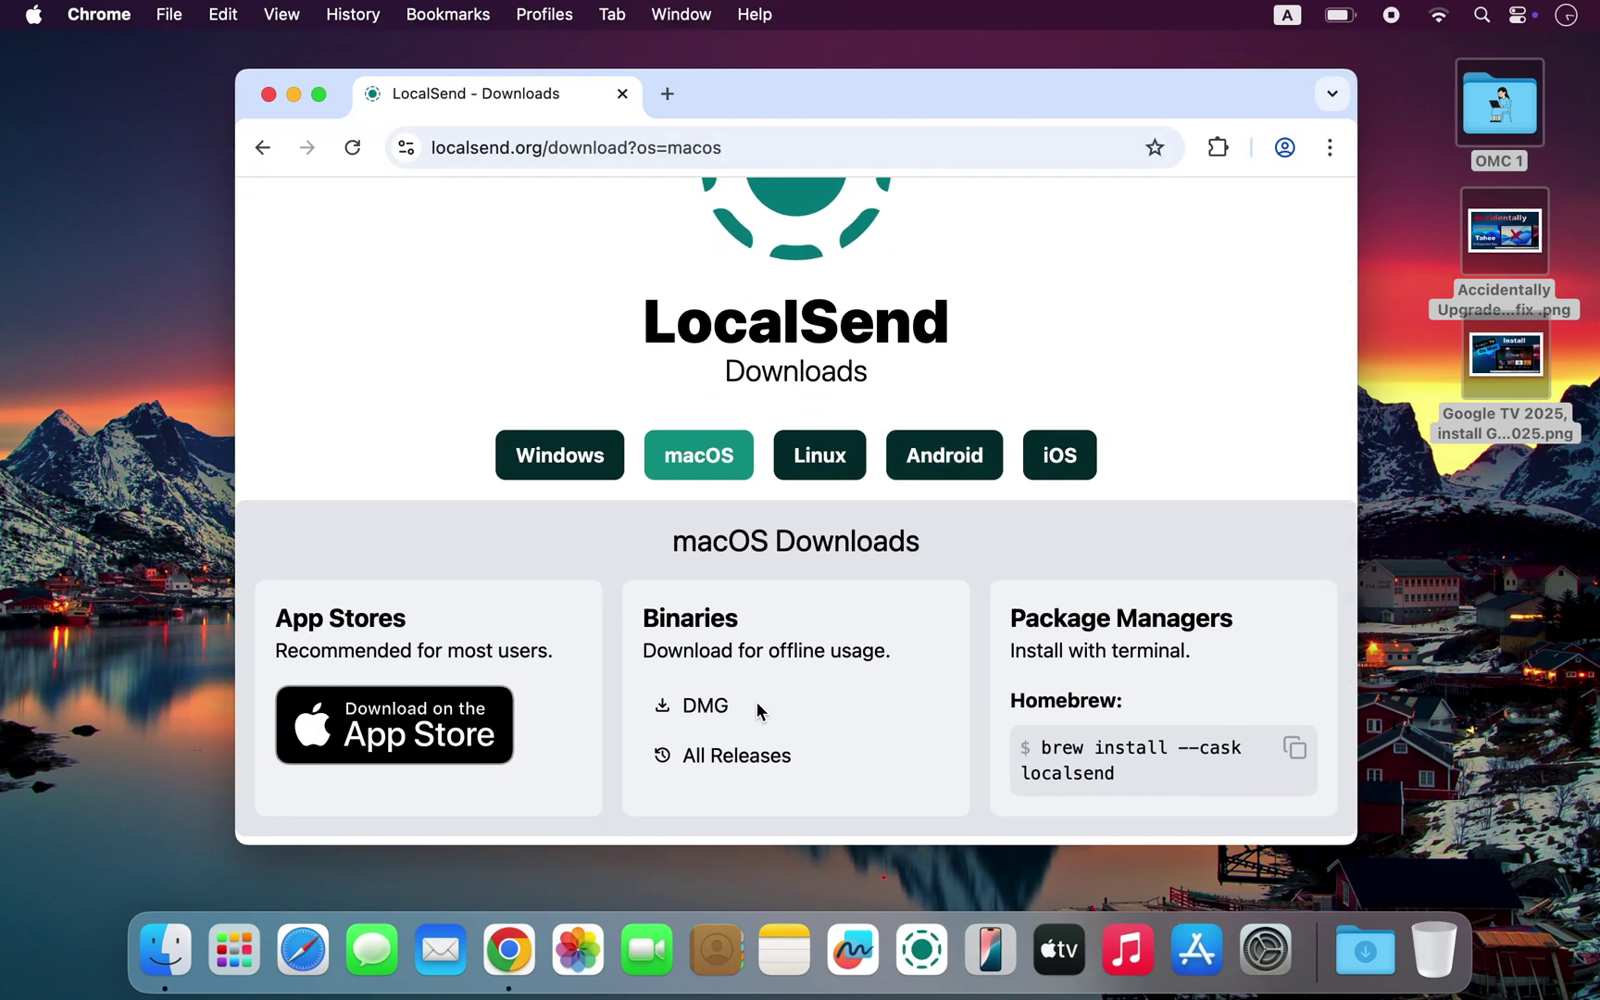
Step: Download the LocalSend 1.17.0 DMG for macOS from the Binaries section
left_click(702, 712)
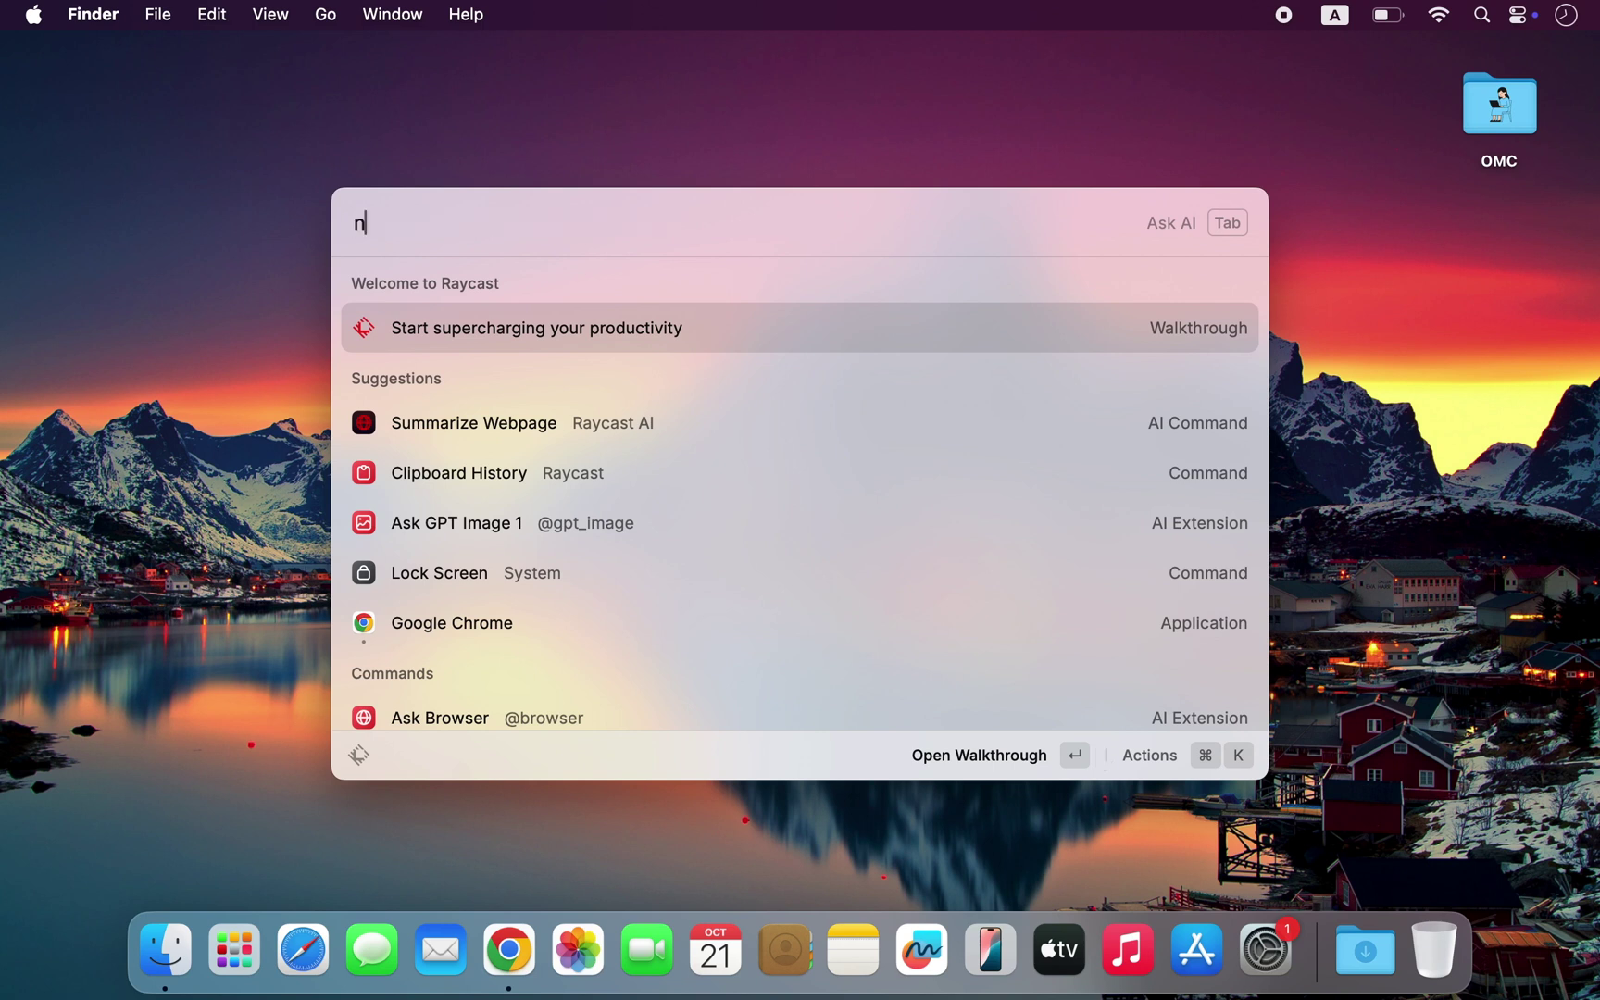
Step: Try Raycast searches for 'phoe', 'note', 'lock' and 'app'
key("BackSpace")
key("BackSpace")
key("BackSpace")
key("BackSpace")
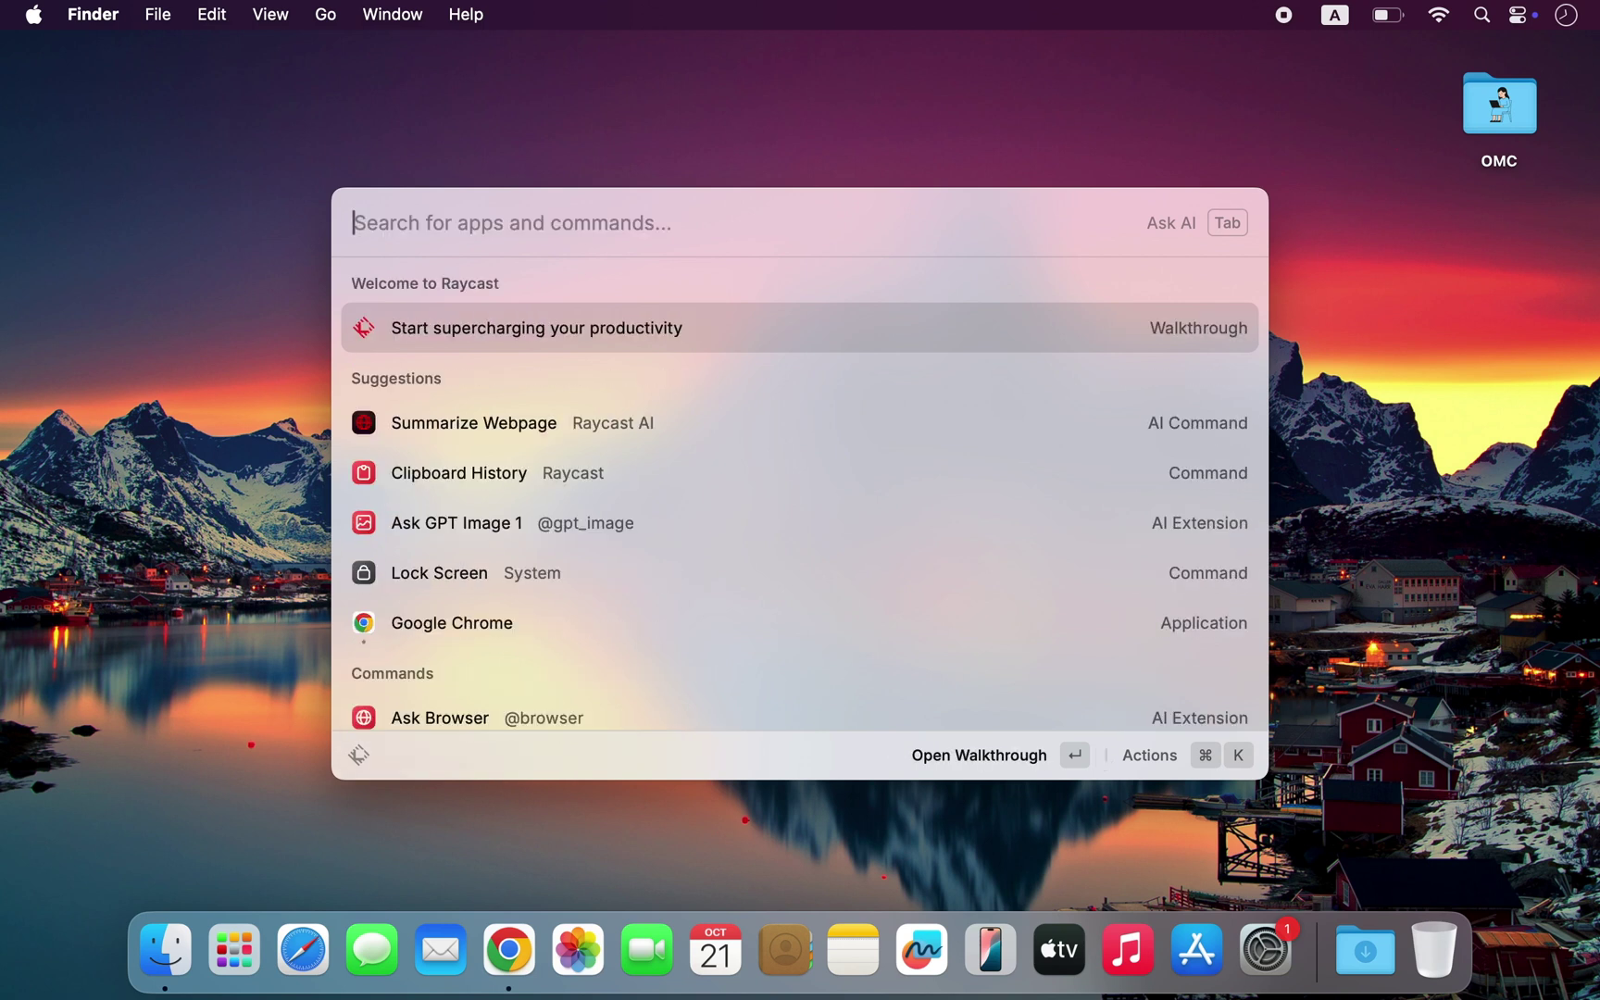
type("phoe")
key("BackSpace")
key("BackSpace")
key("BackSpace")
key("BackSpace")
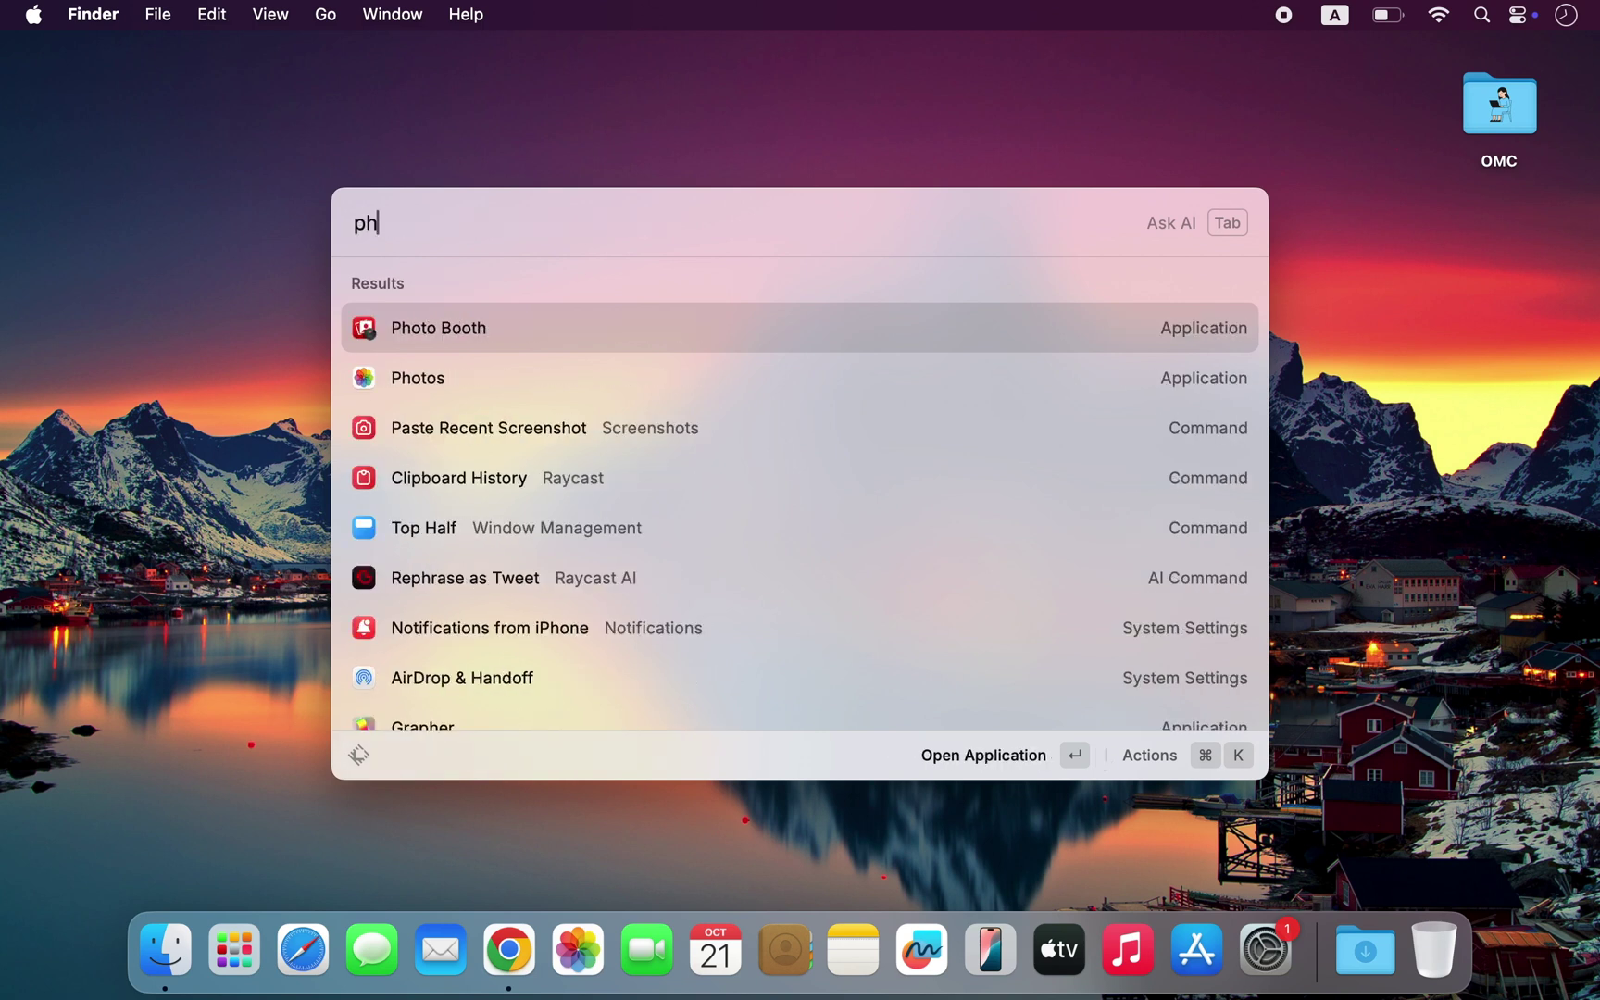
type("note")
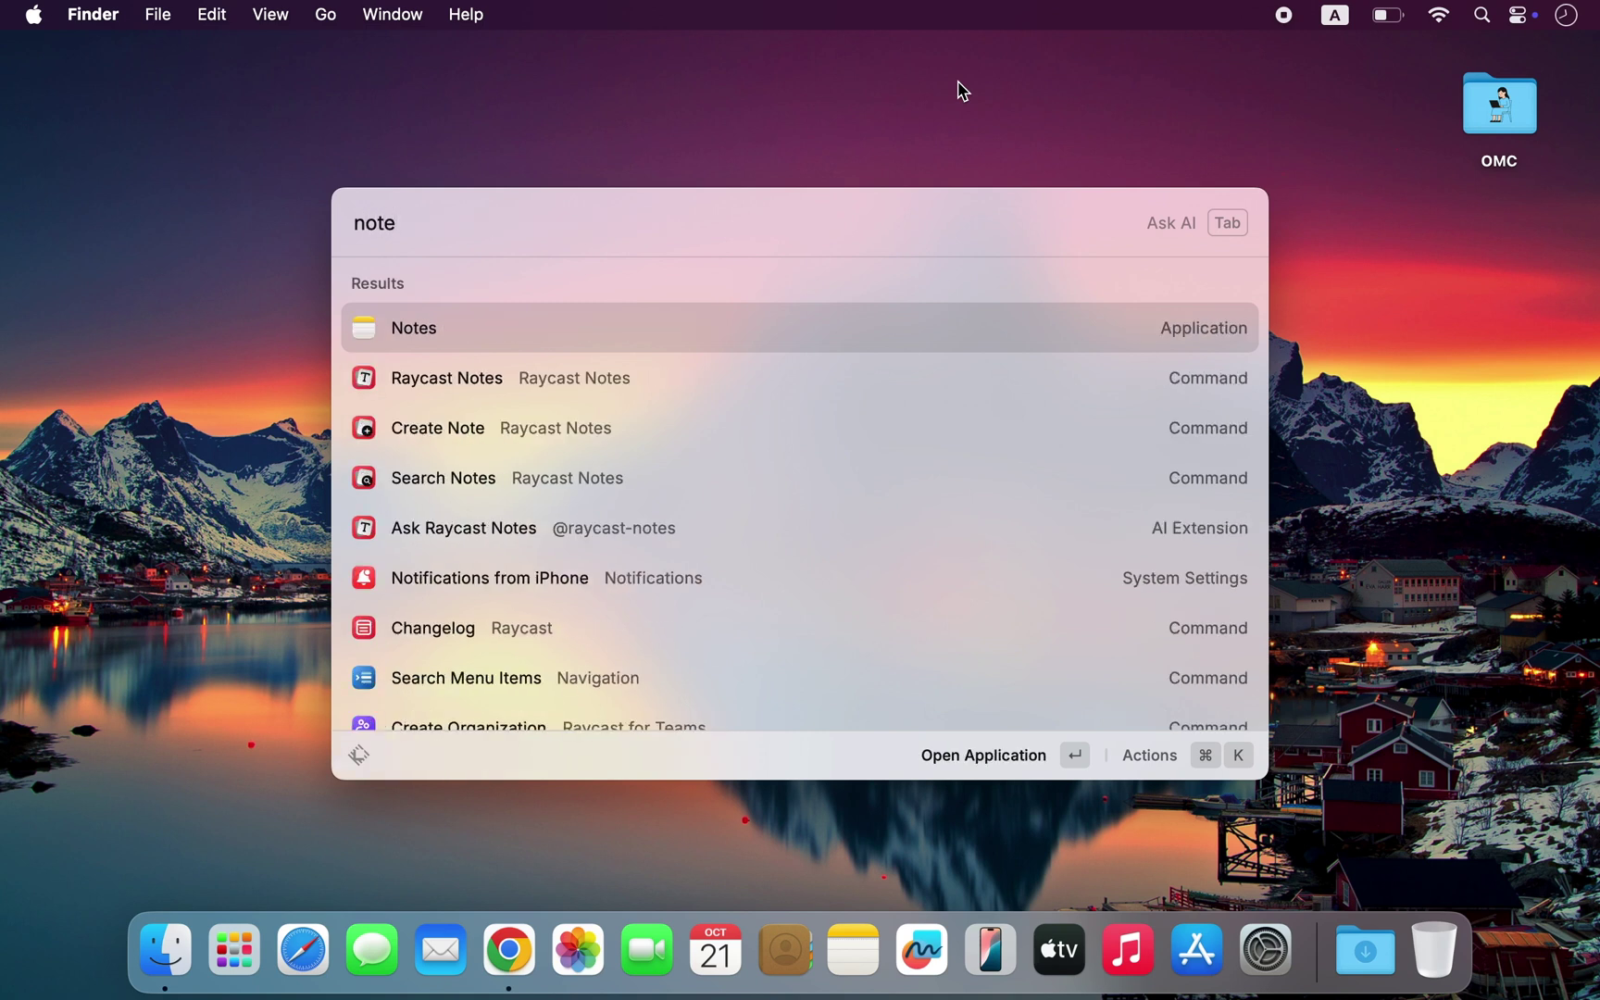
key("BackSpace")
key("BackSpace")
key("BackSpace")
key("BackSpace")
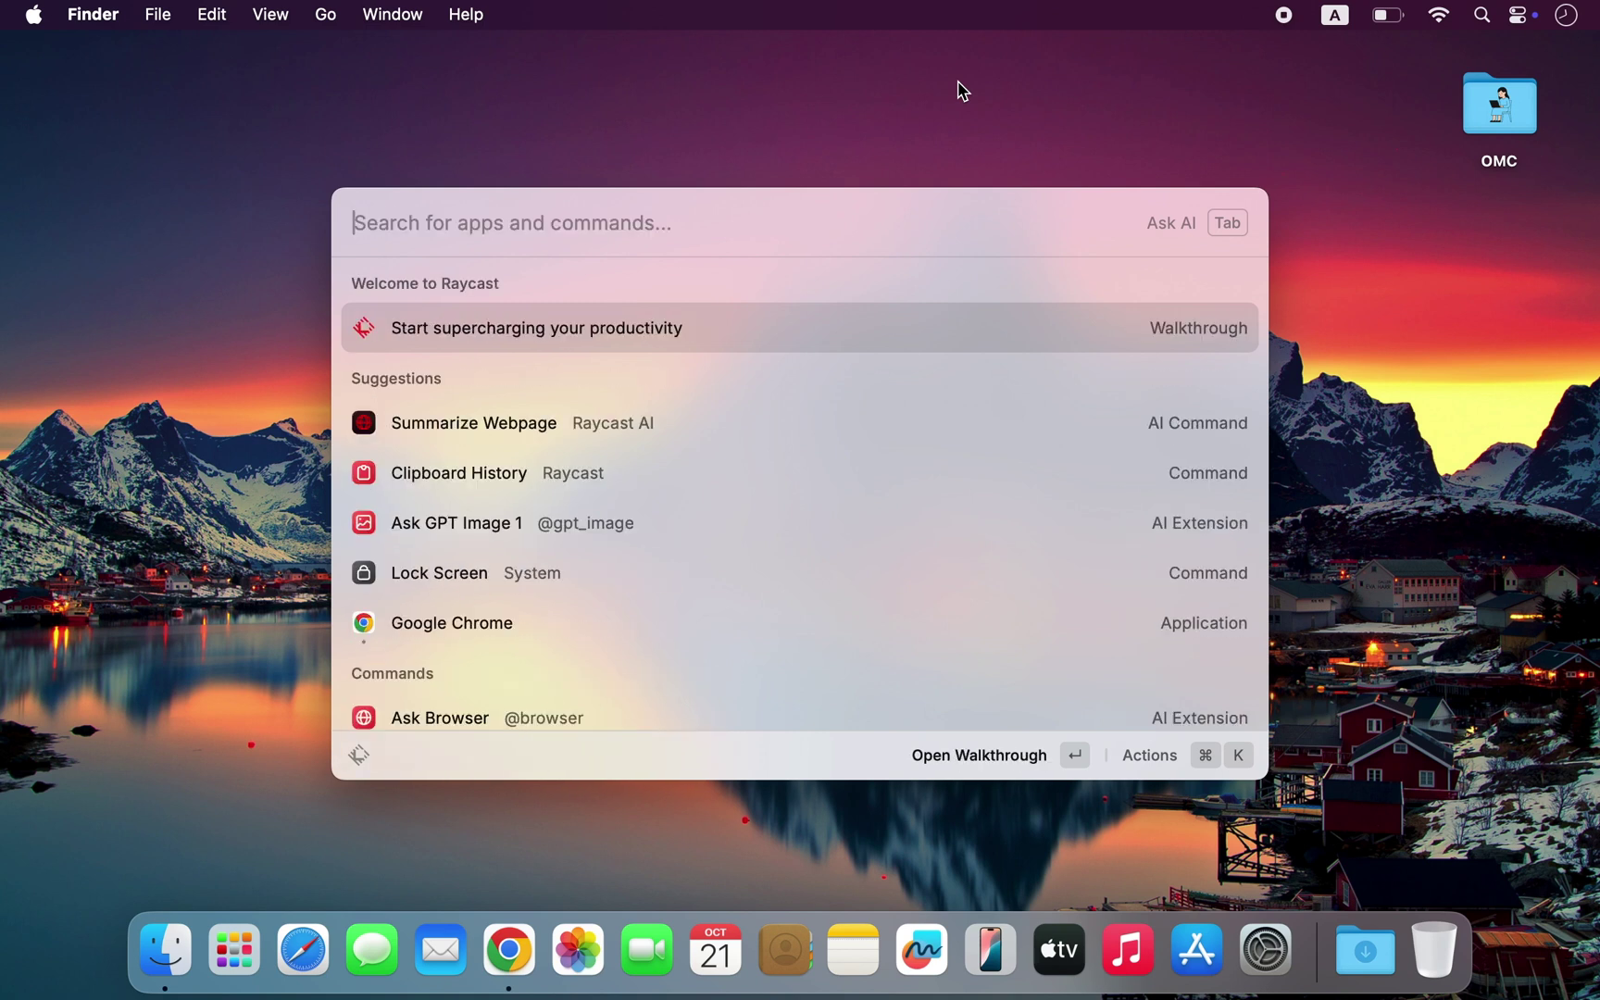
type("lock")
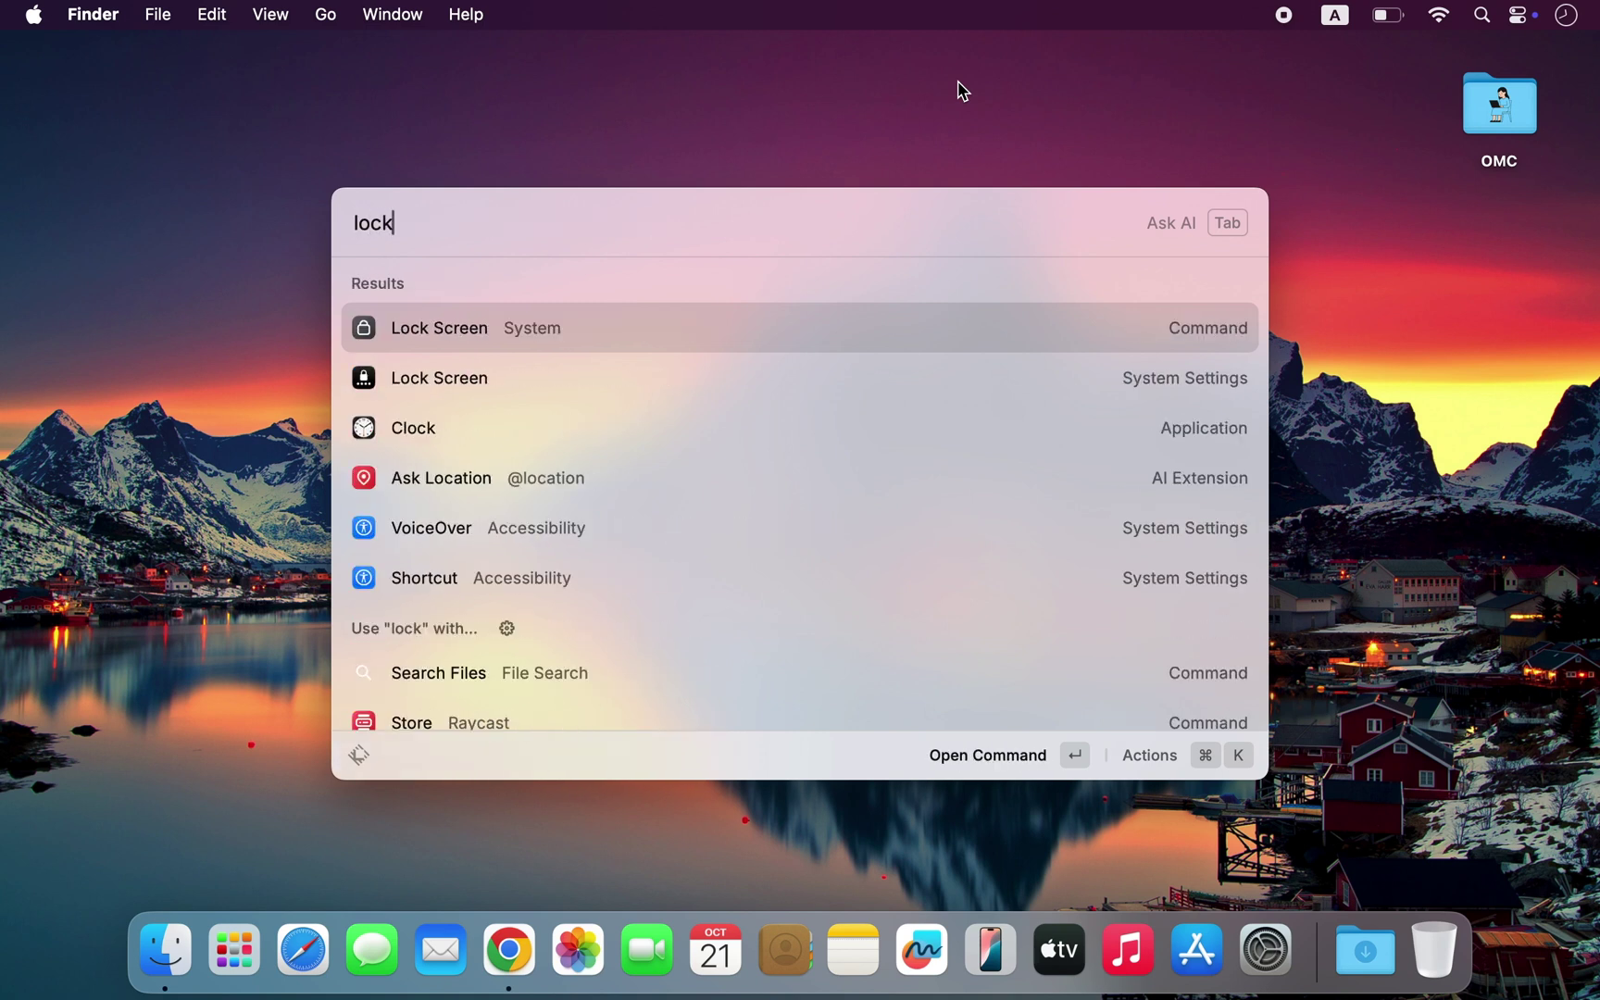
key("BackSpace")
key("BackSpace")
key("BackSpace")
key("BackSpace")
type("app")
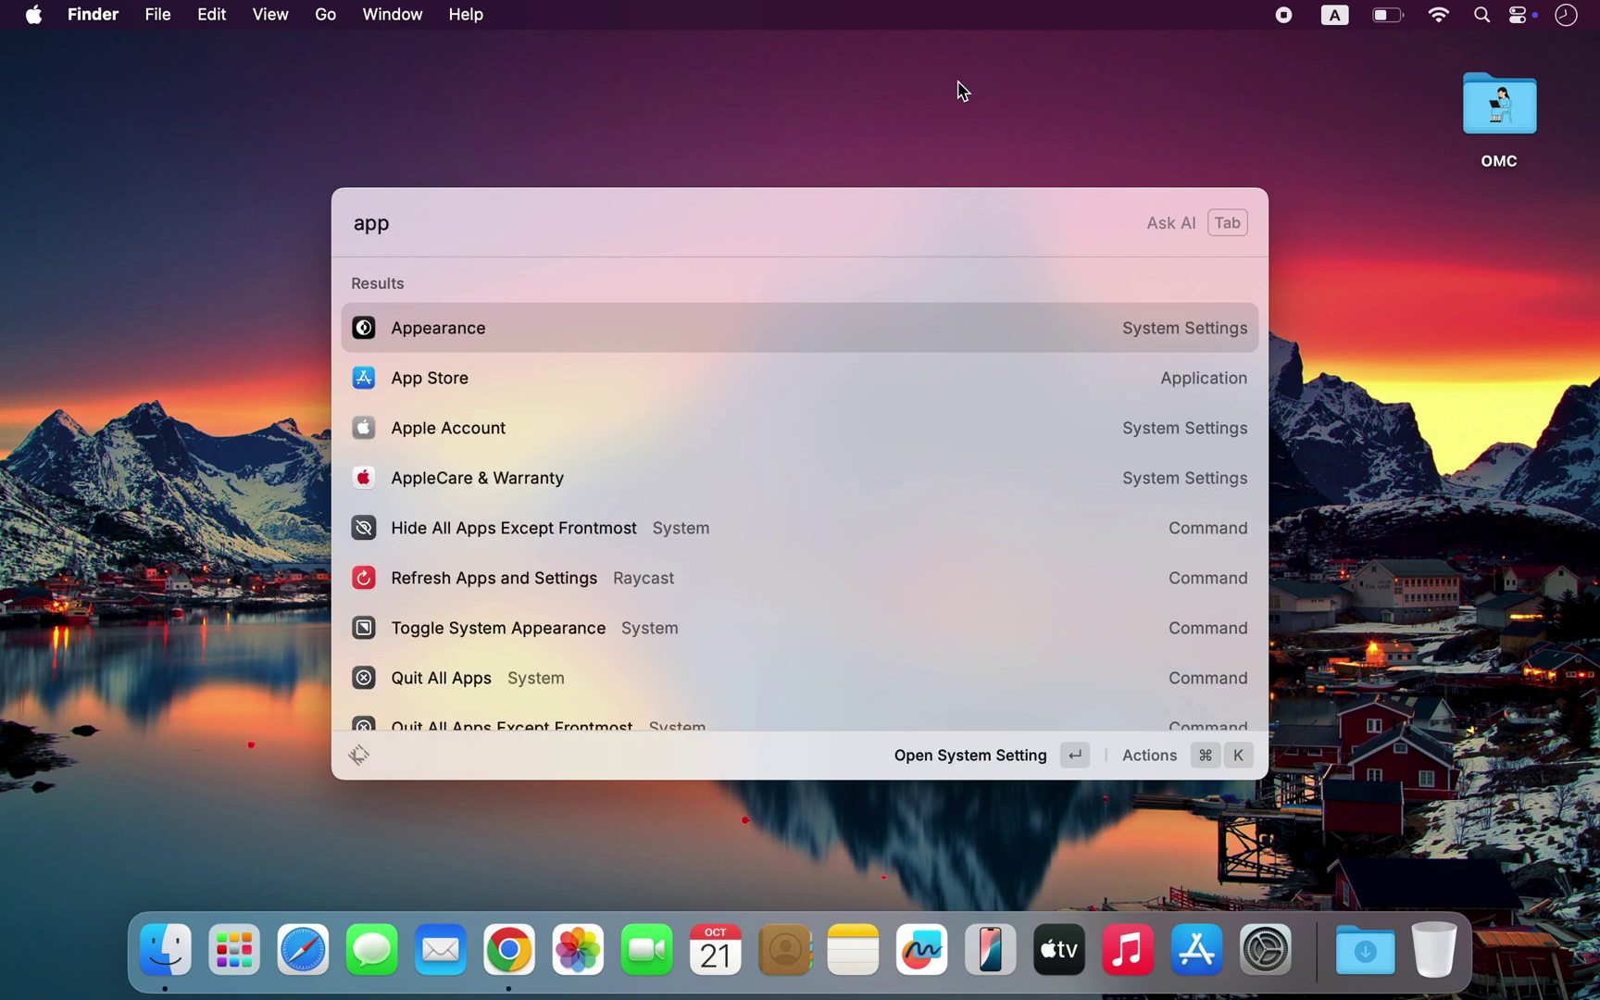
Step: Search 'le' and step through Window Management results like Left Half and Move Left
key("BackSpace")
key("BackSpace")
key("BackSpace")
type("e")
key("BackSpace")
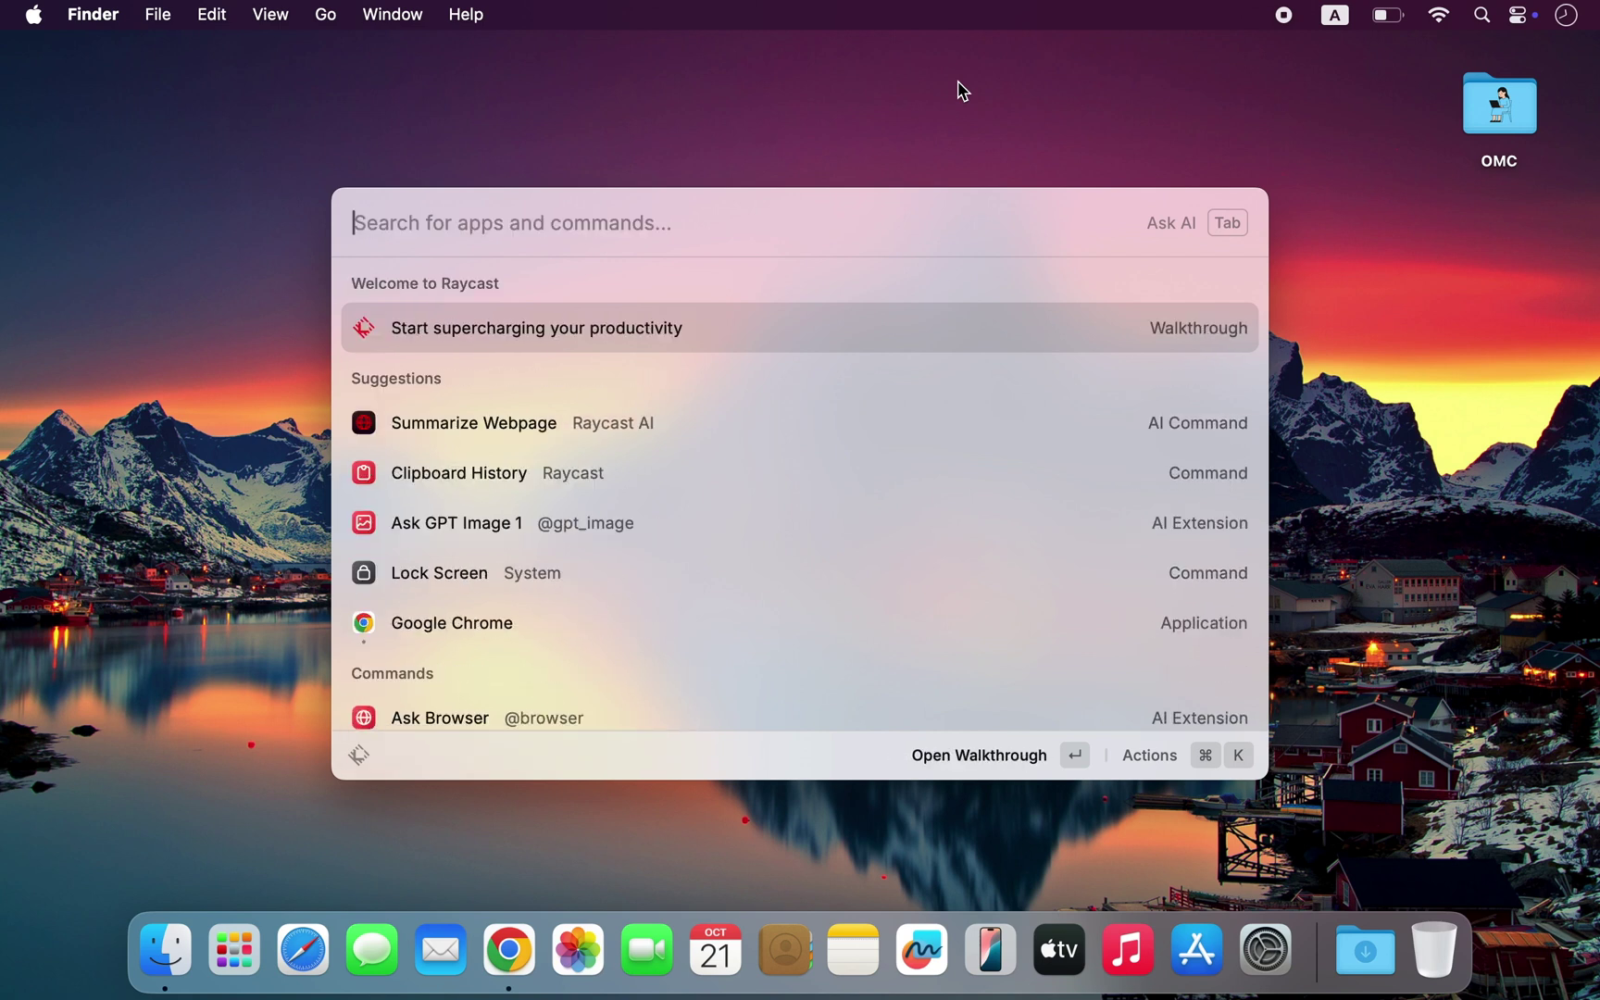
type("le")
key("Down")
key("Down")
key("Down")
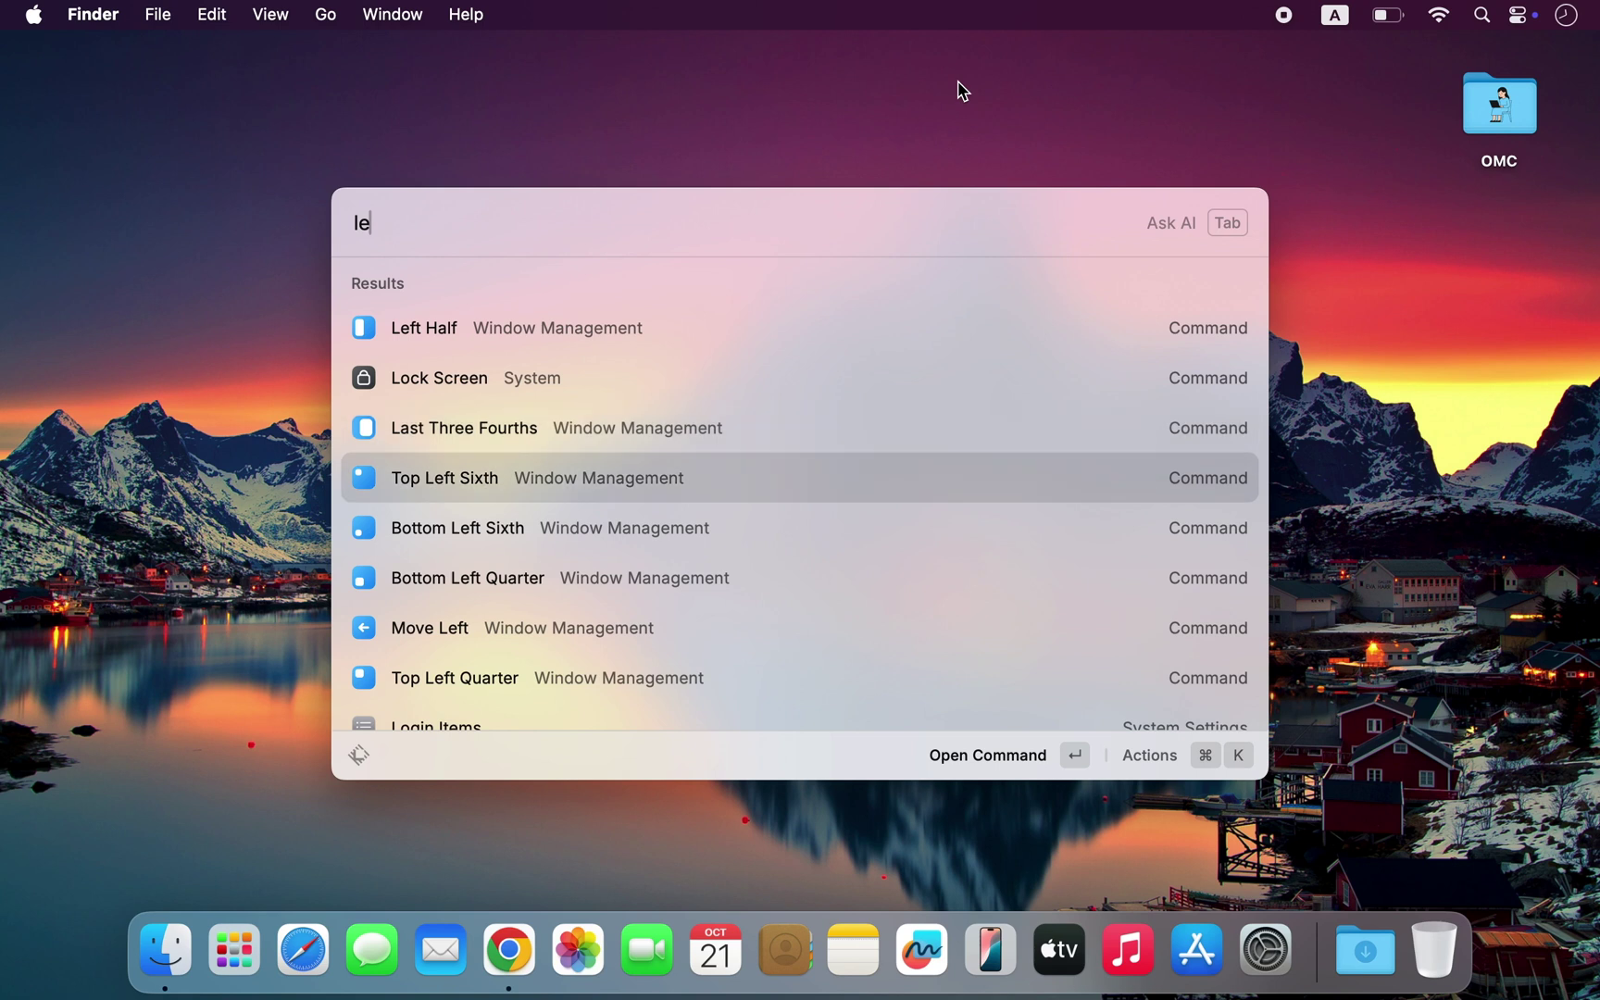
key("BackSpace")
key("BackSpace")
type("@gpt_image ")
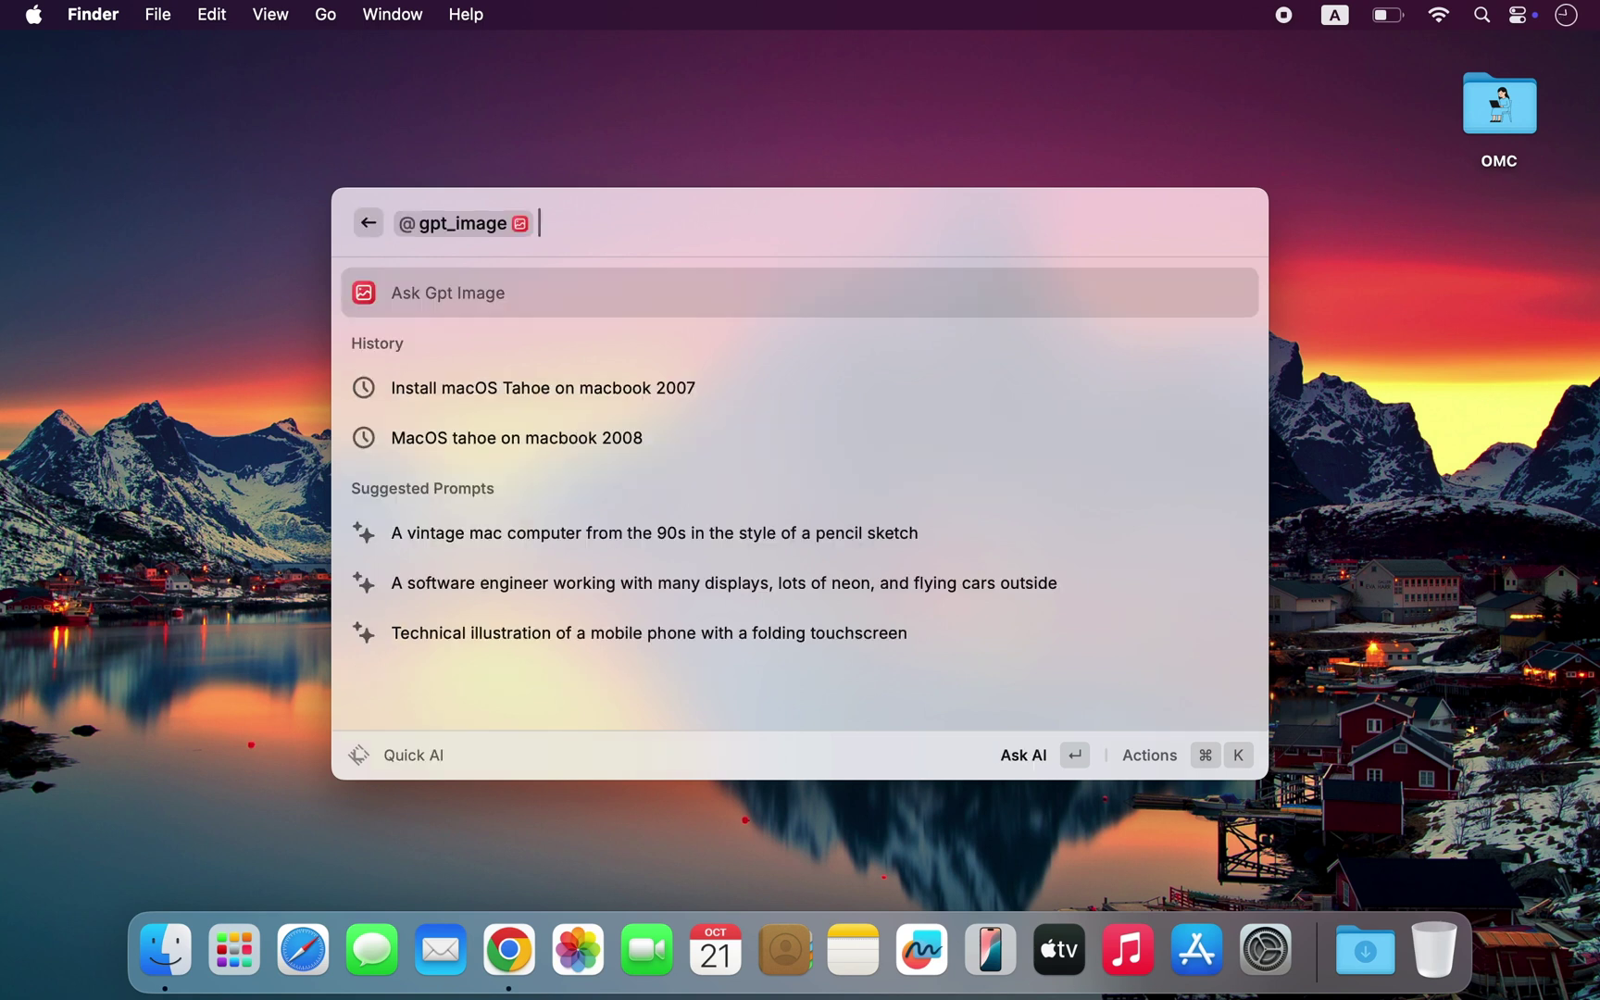
type("macOS Tahoe on unsupported imac 2009")
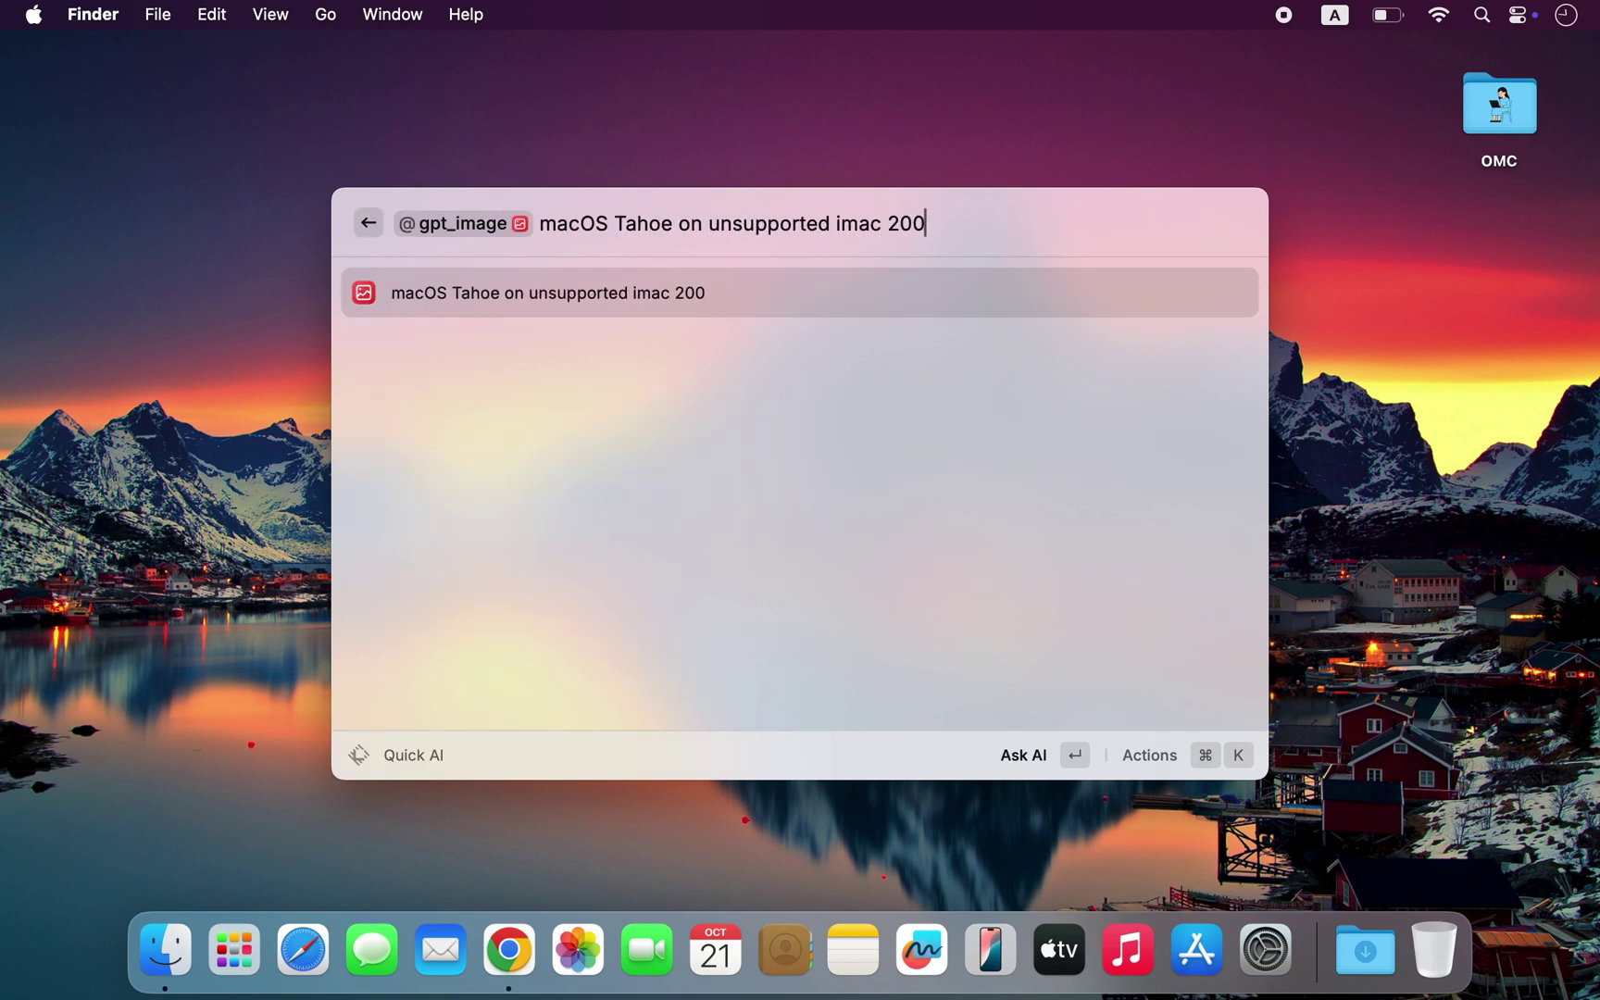
key("Return")
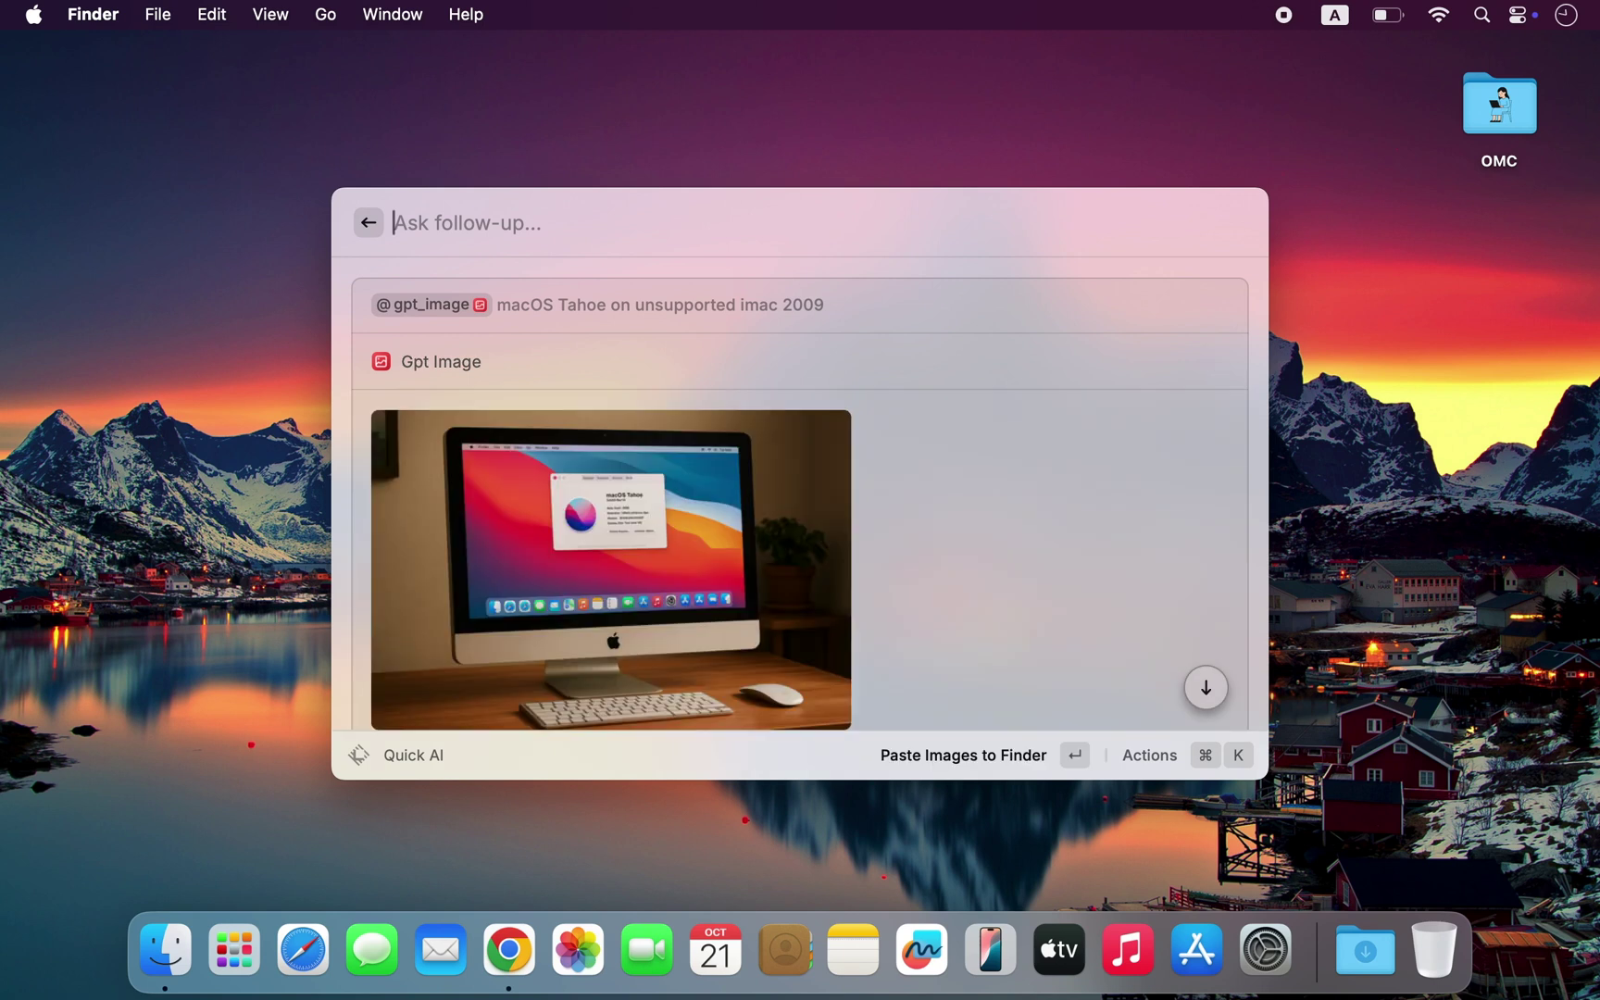
Step: Summarize the open iPhone 17 Wikipedia page with Raycast's Summarize Webpage
scroll(739, 479, "down", 2)
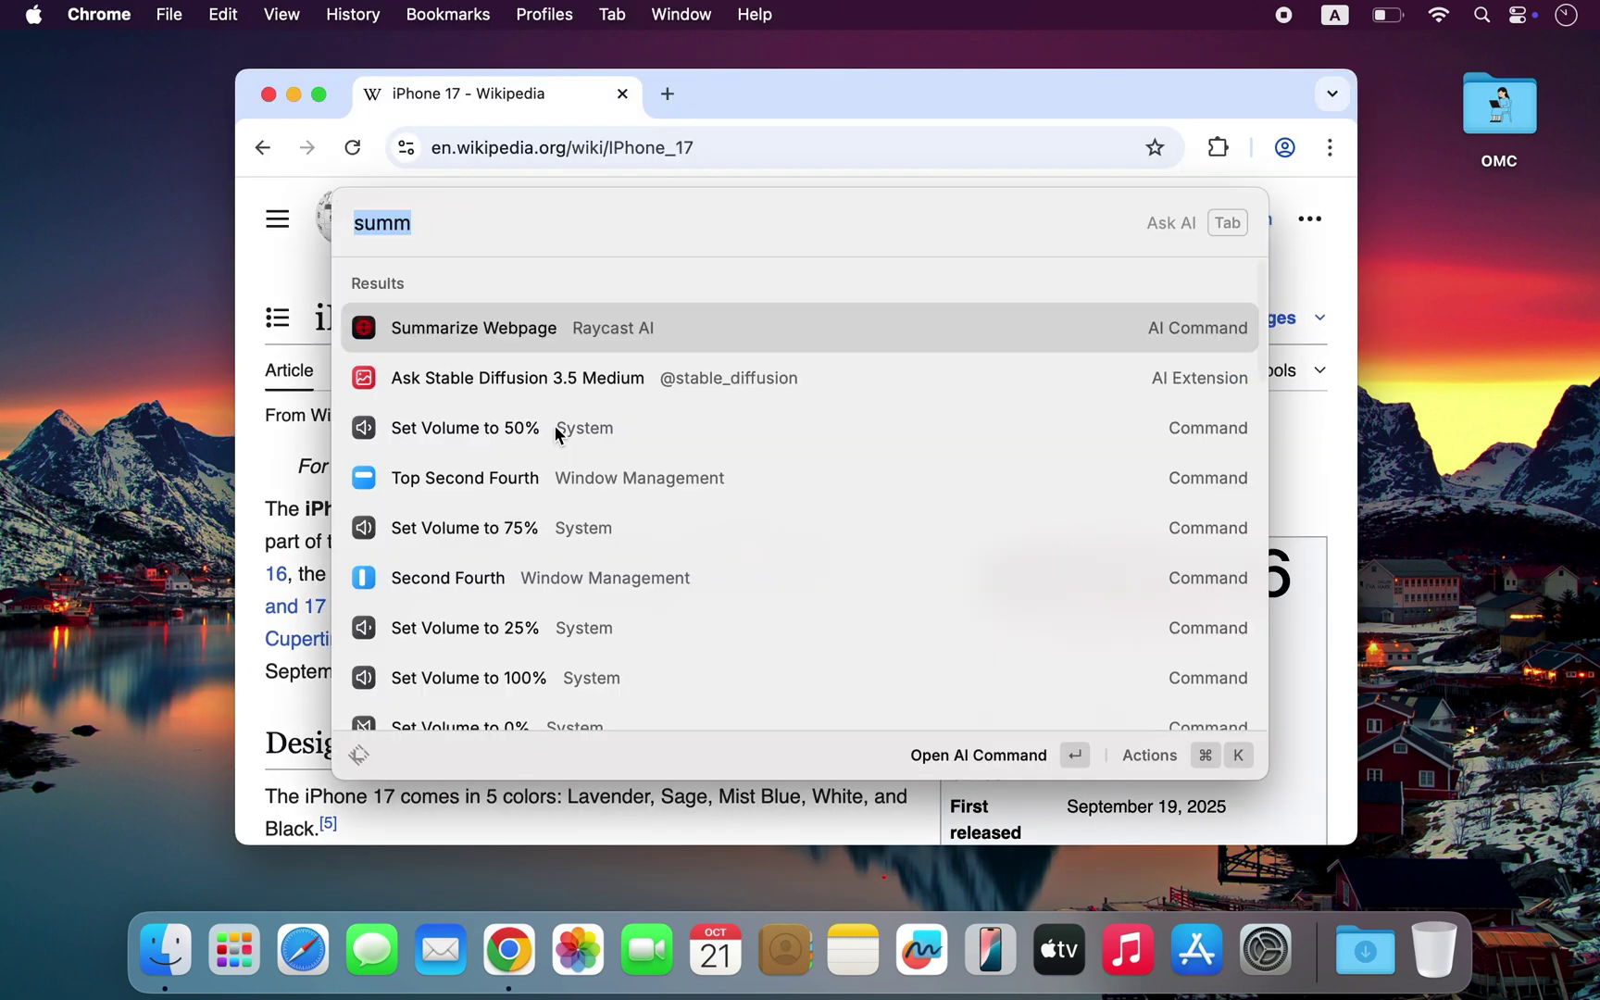
key("alt+space")
left_click(454, 341)
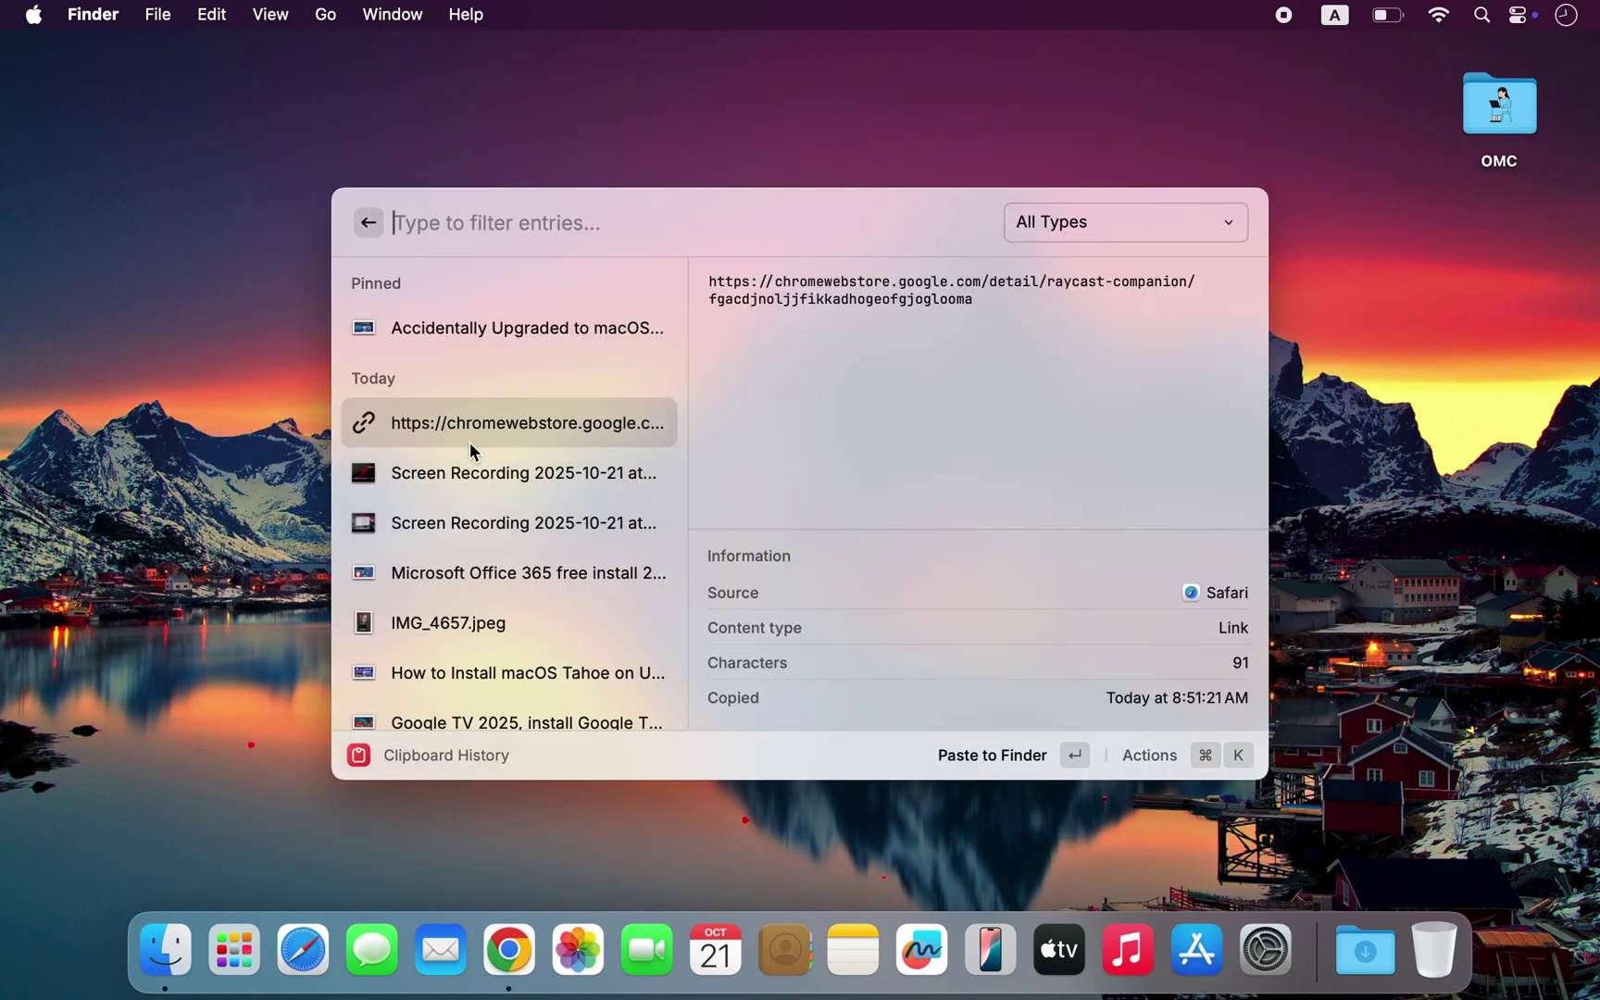
Step: Preview the Accidentally Upgraded, Microsoft Office 365, macOS Tahoe and Google TV 2025 image entries
left_click(516, 335)
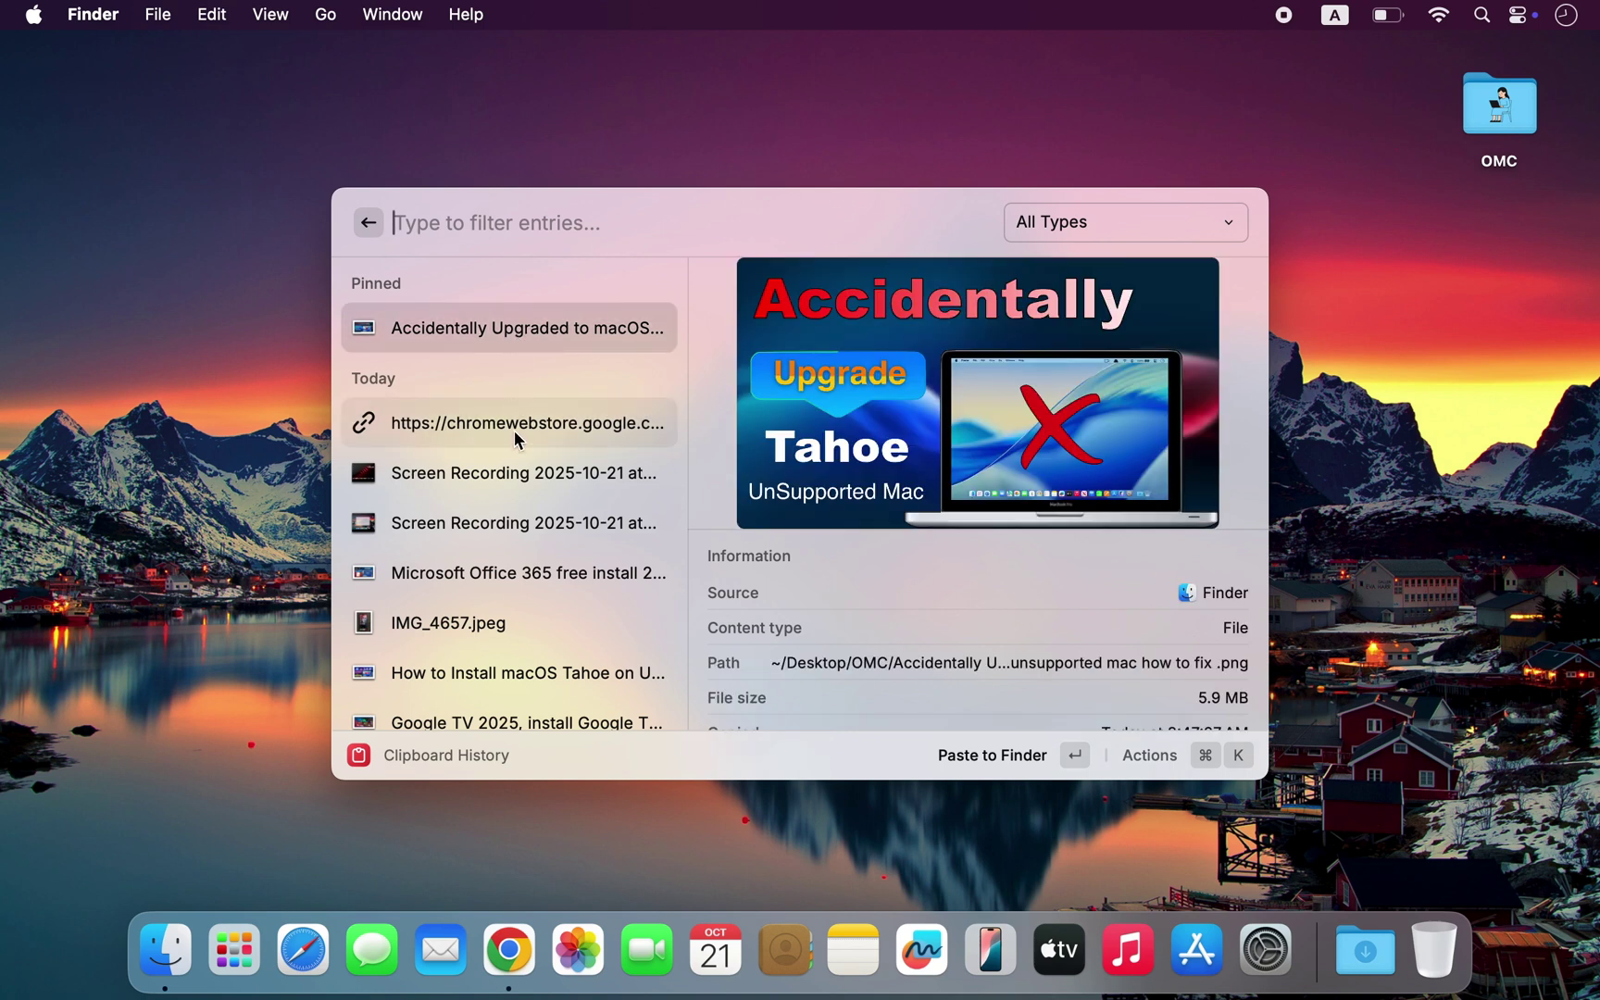
left_click(515, 576)
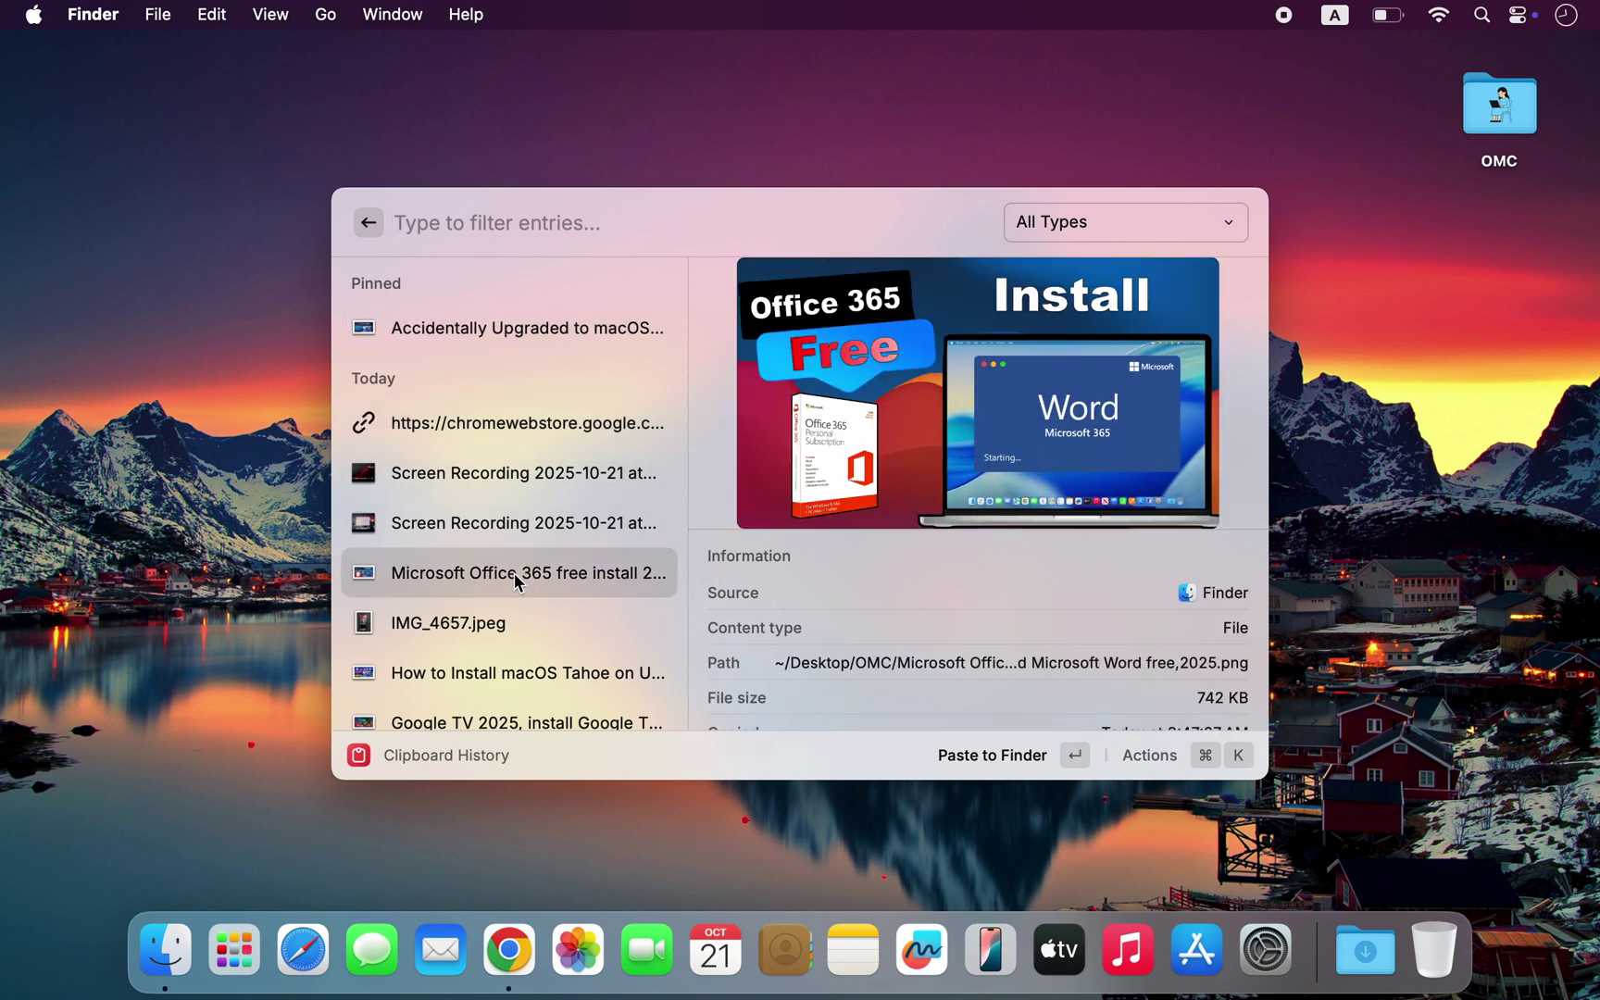
left_click(524, 673)
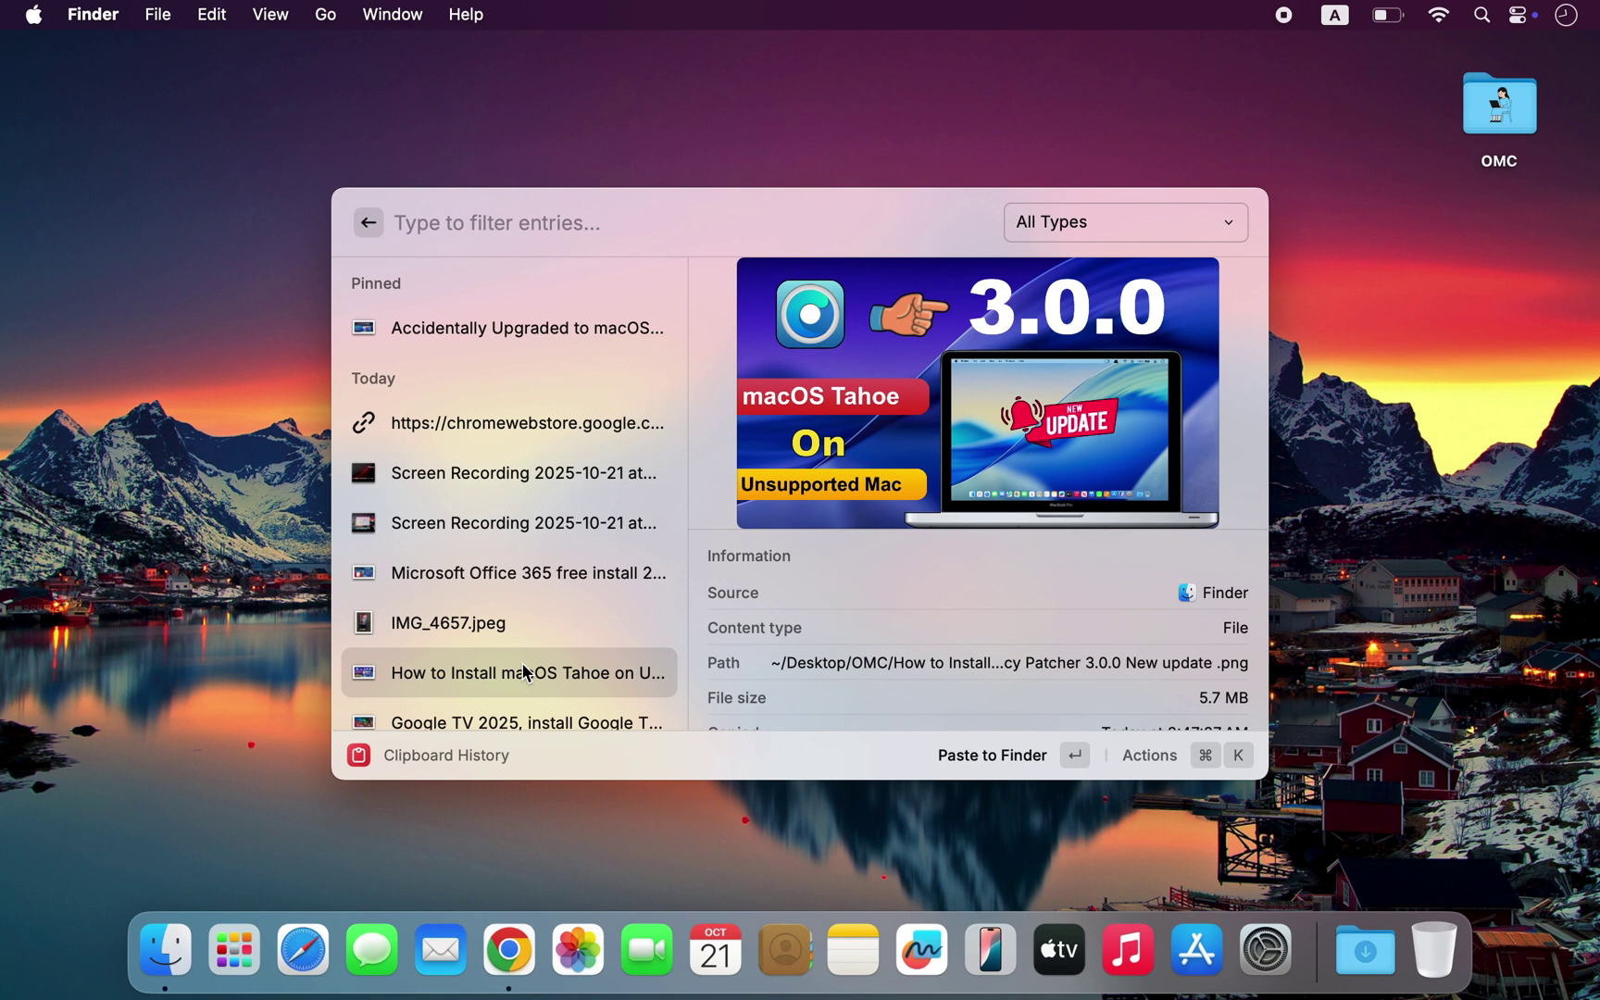
left_click(525, 713)
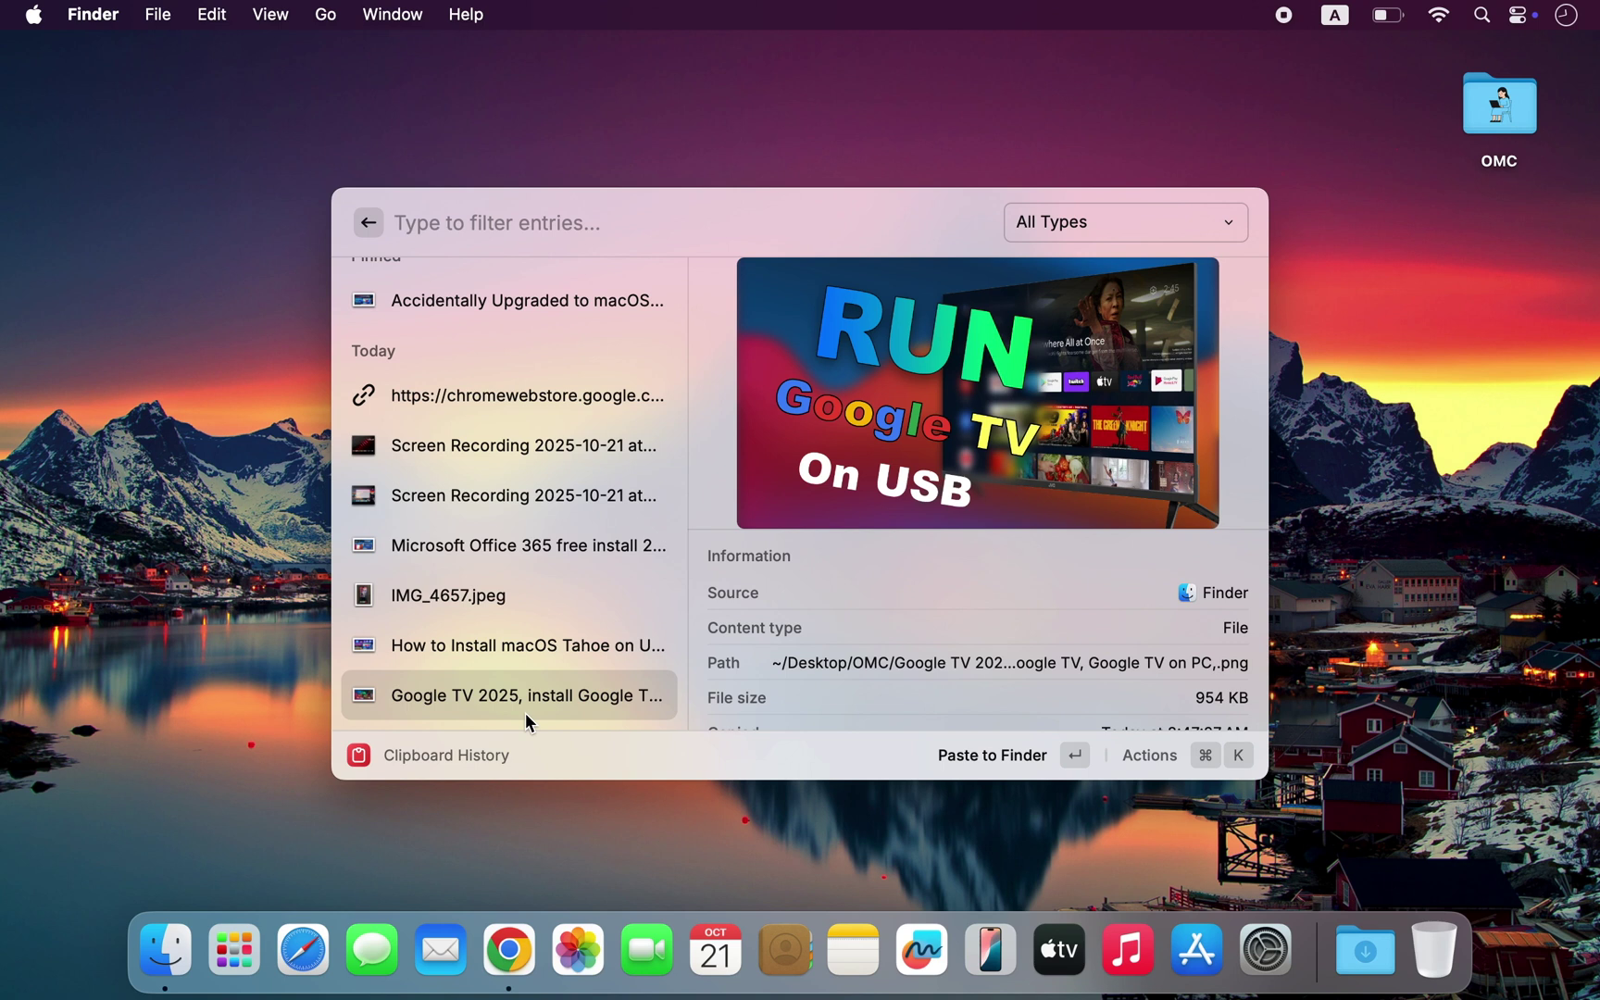
Step: Filter the clipboard history to Text Only and delete the macOS Tahoe text entry
left_click(1102, 229)
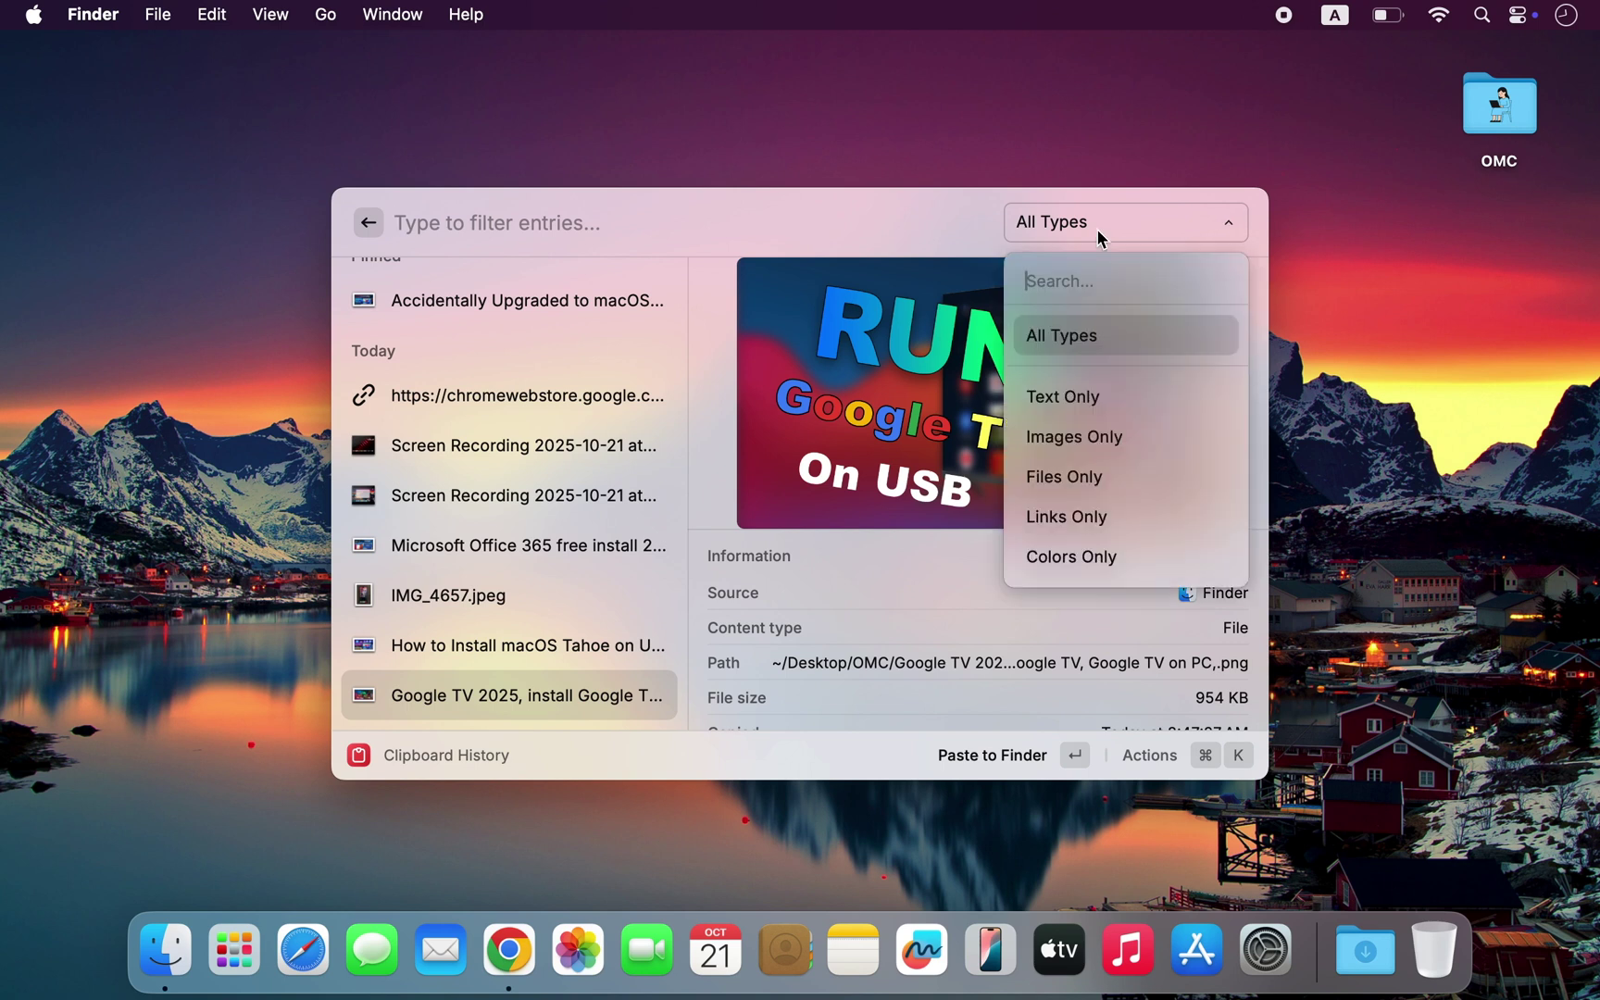
left_click(1097, 387)
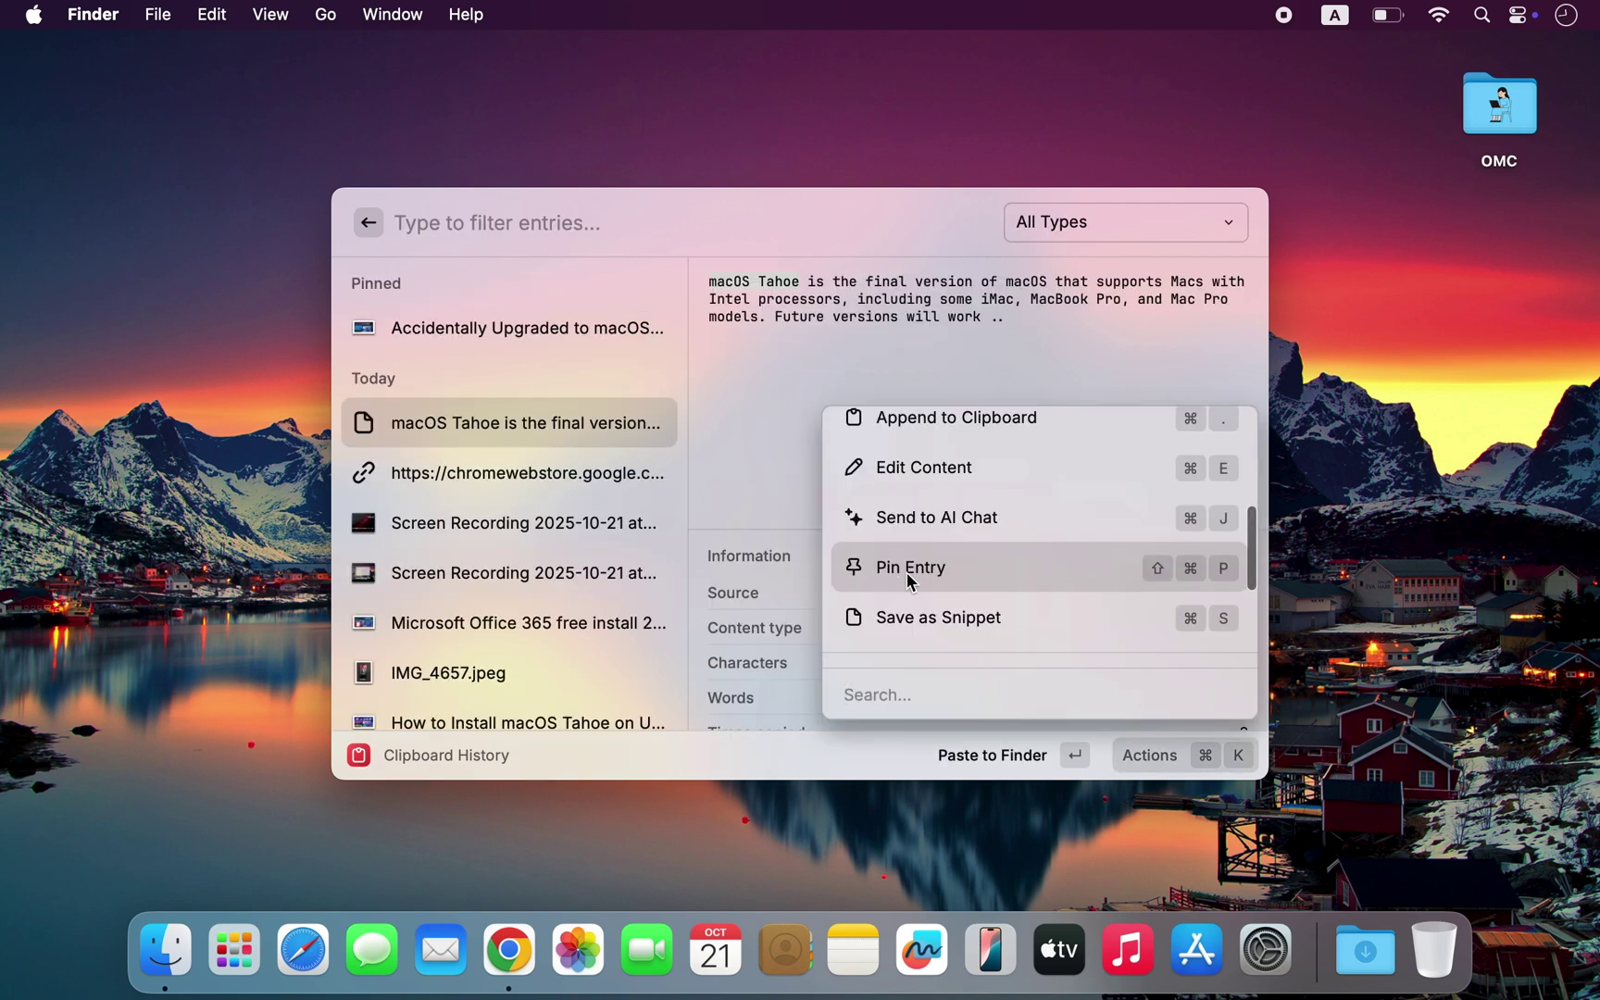
left_click(908, 581)
scroll(1064, 621, "down", 3)
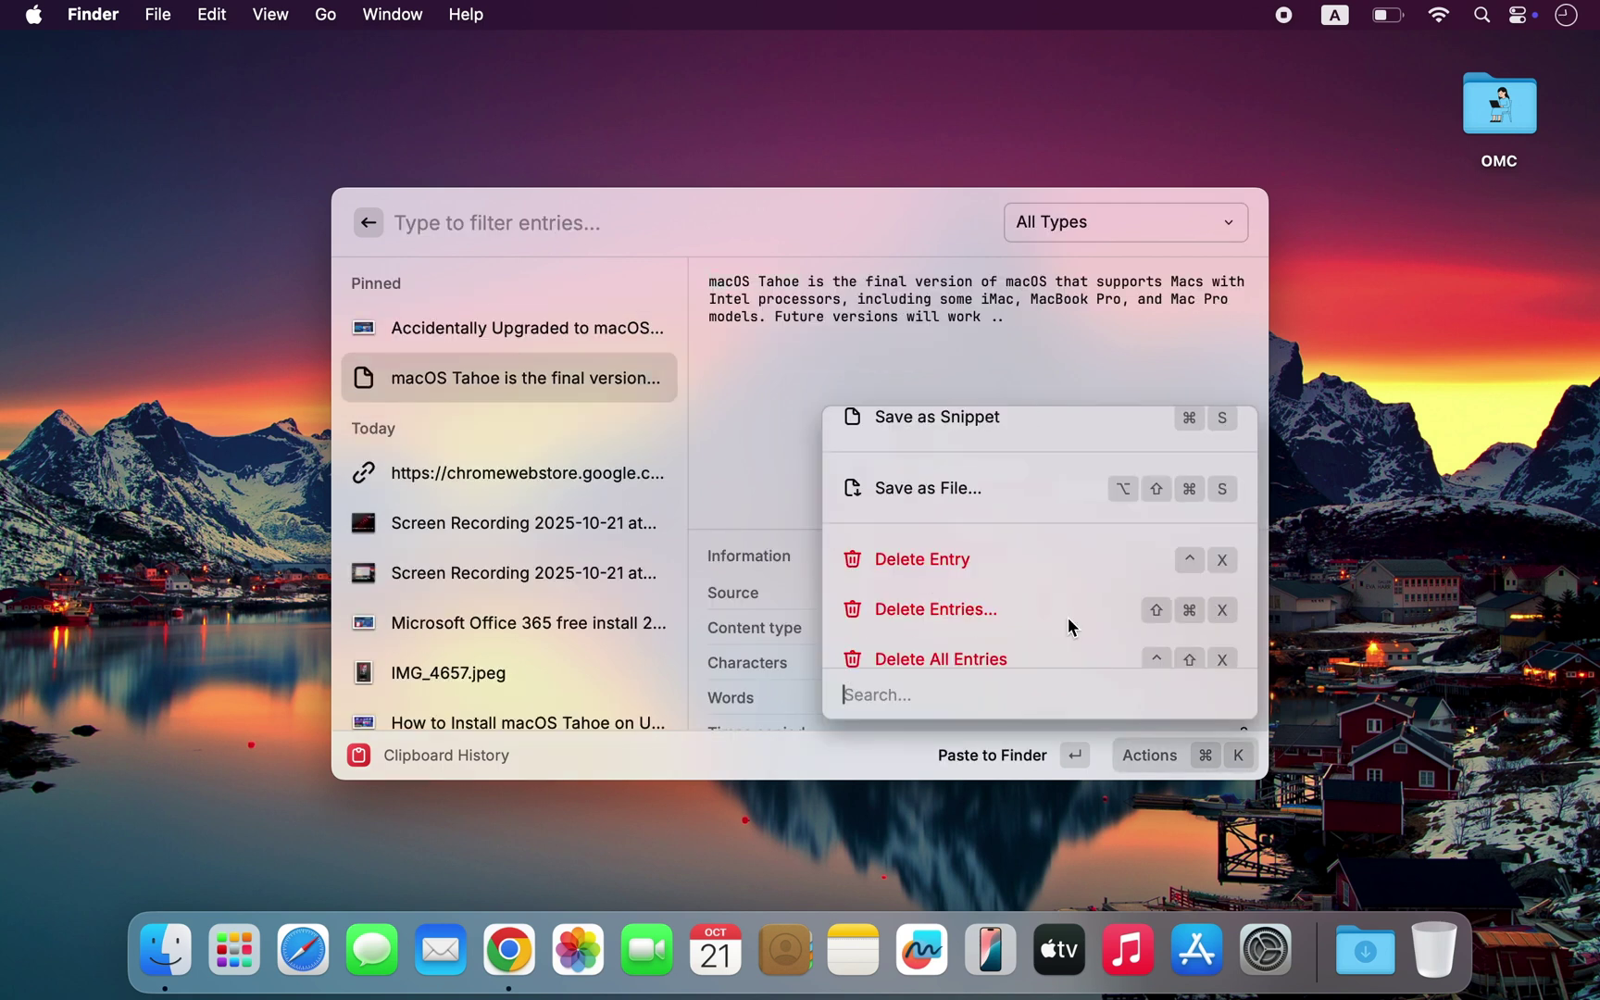
left_click(893, 566)
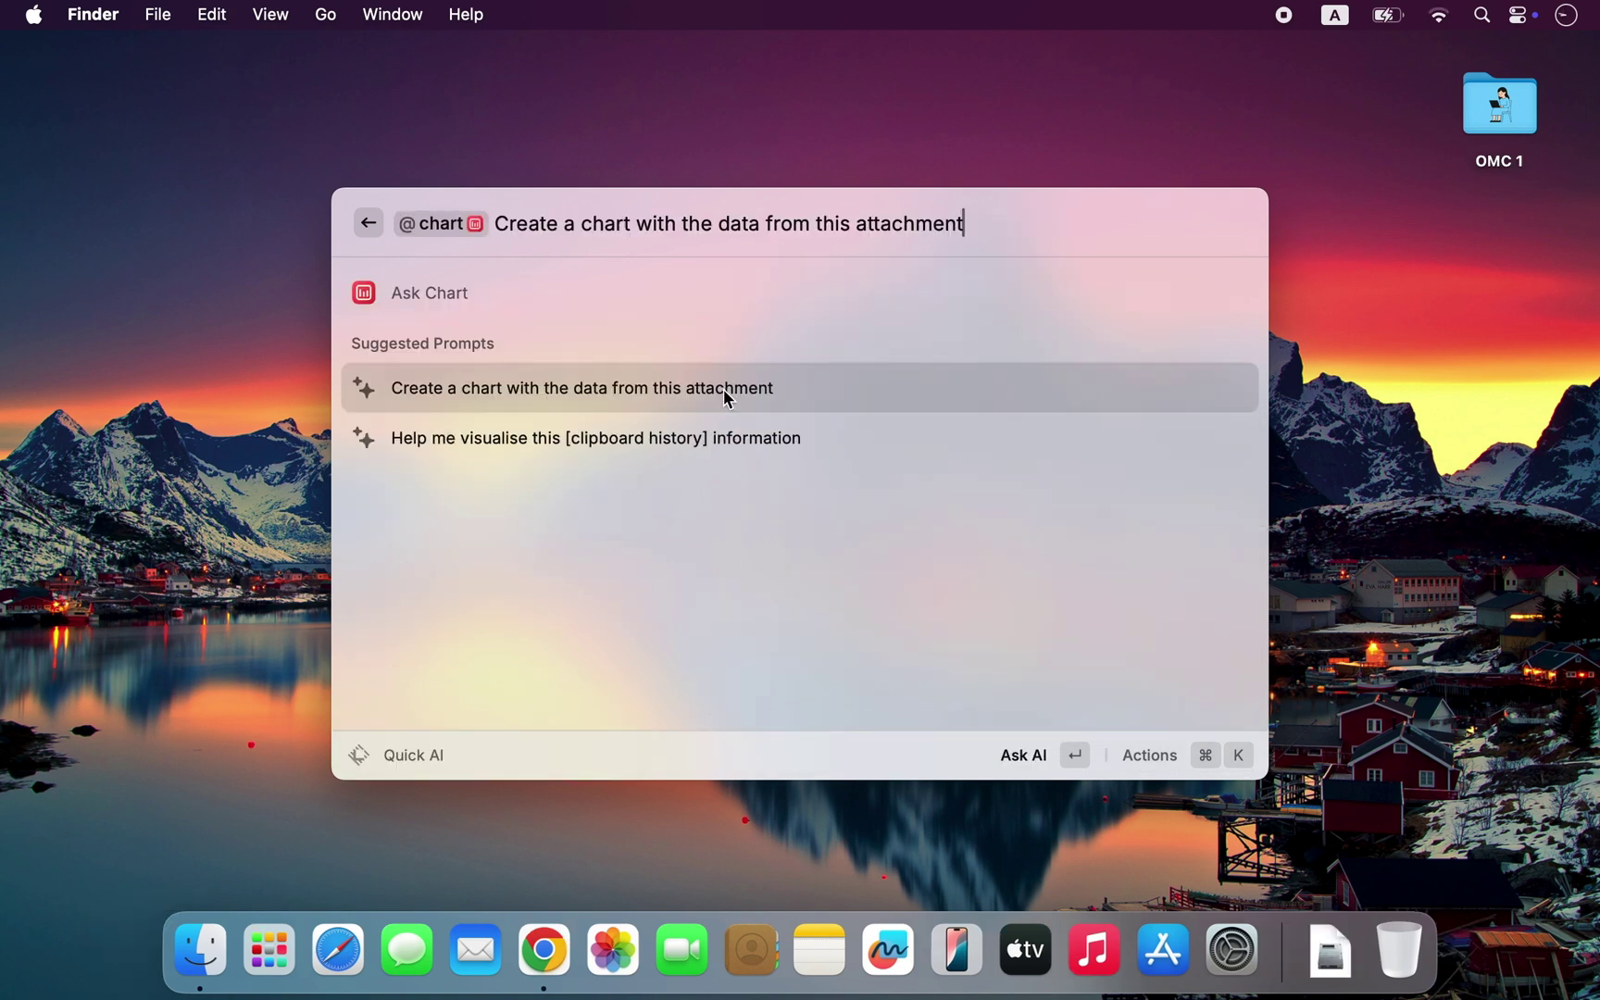
left_click(725, 392)
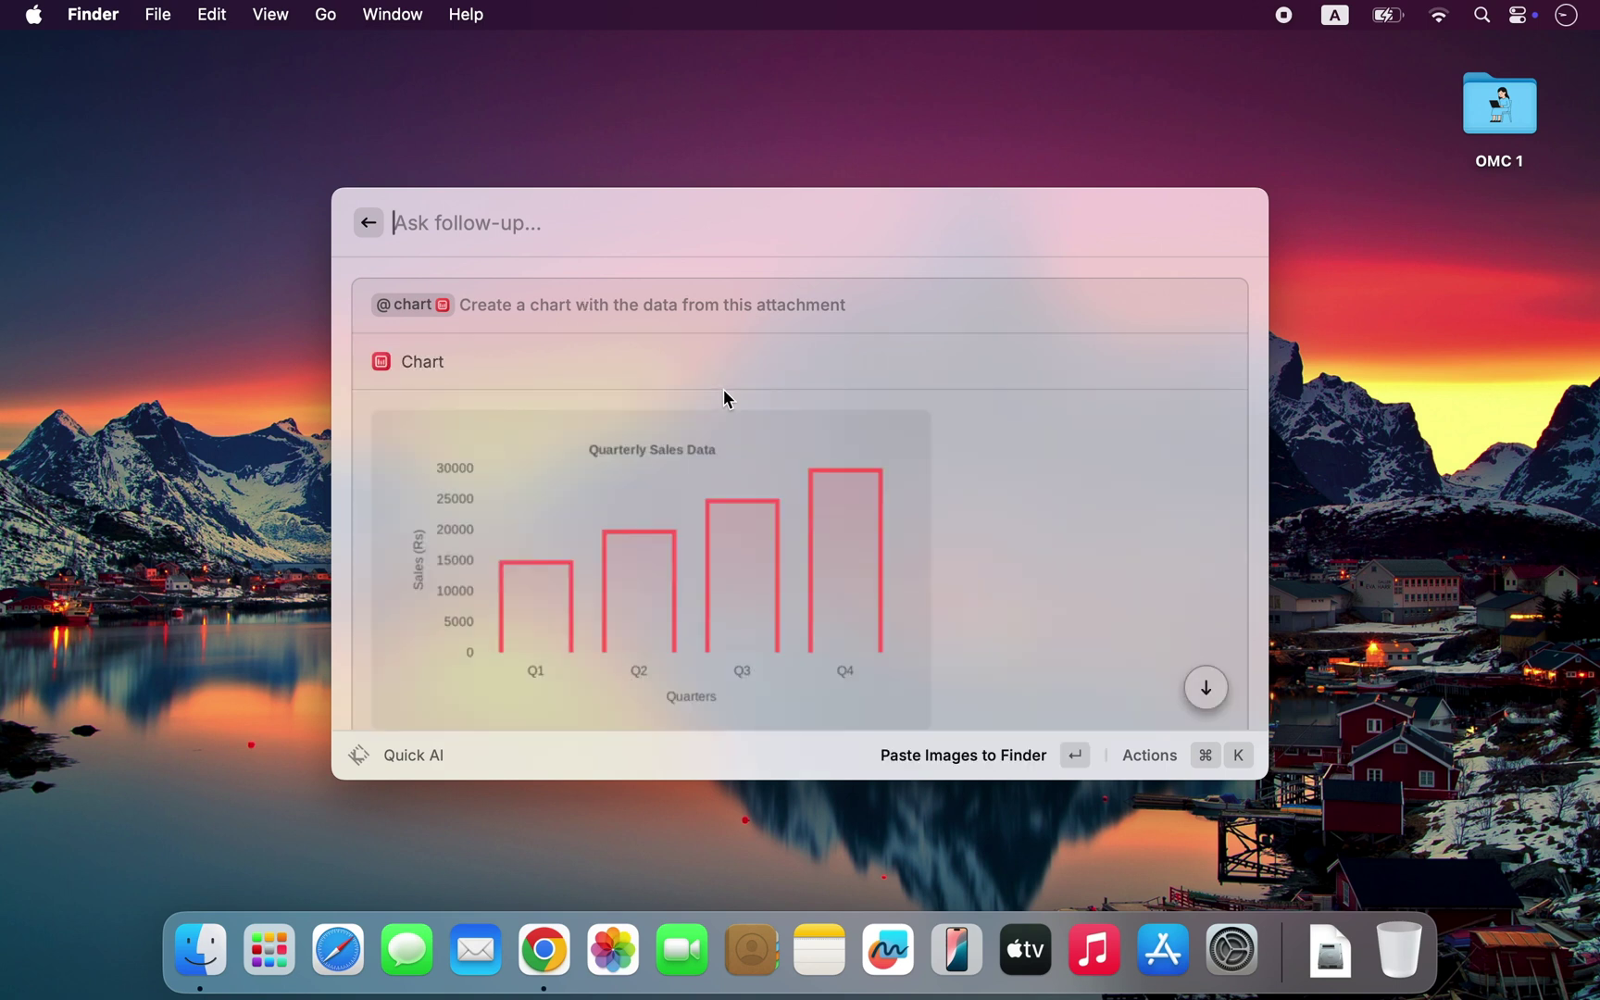
scroll(1011, 532, "down", 2)
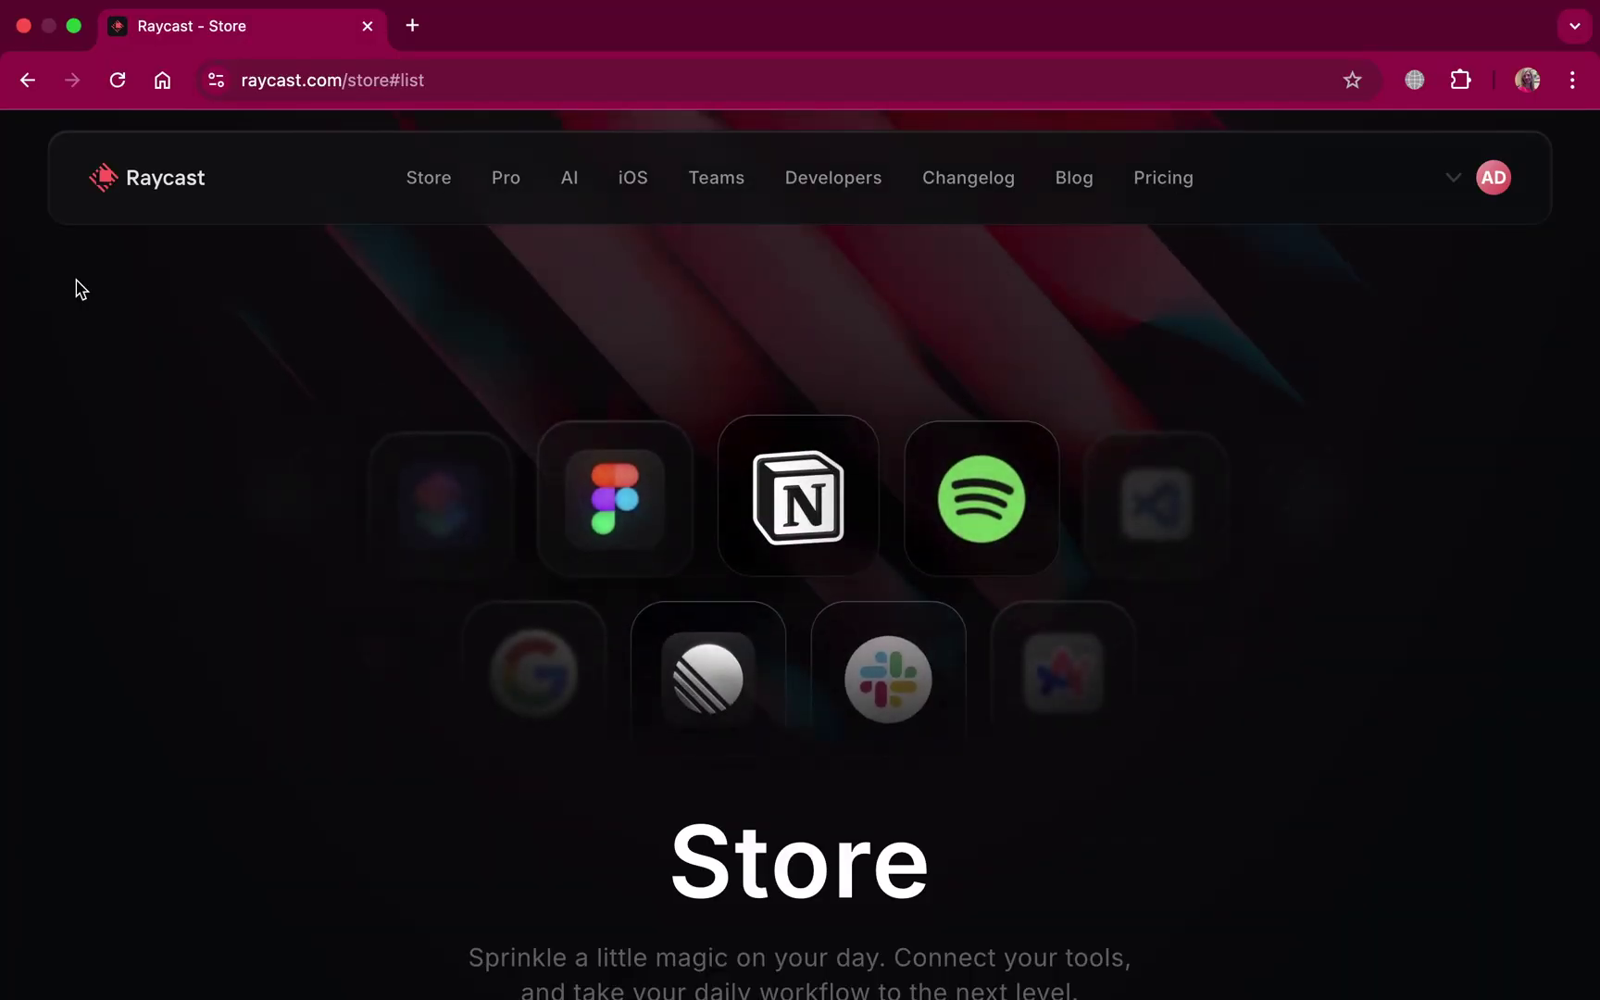
Step: Go to page 3 of the Raycast Store list, then select the iPhone 17 paragraph for Quick AI
scroll(78, 289, "down", 20)
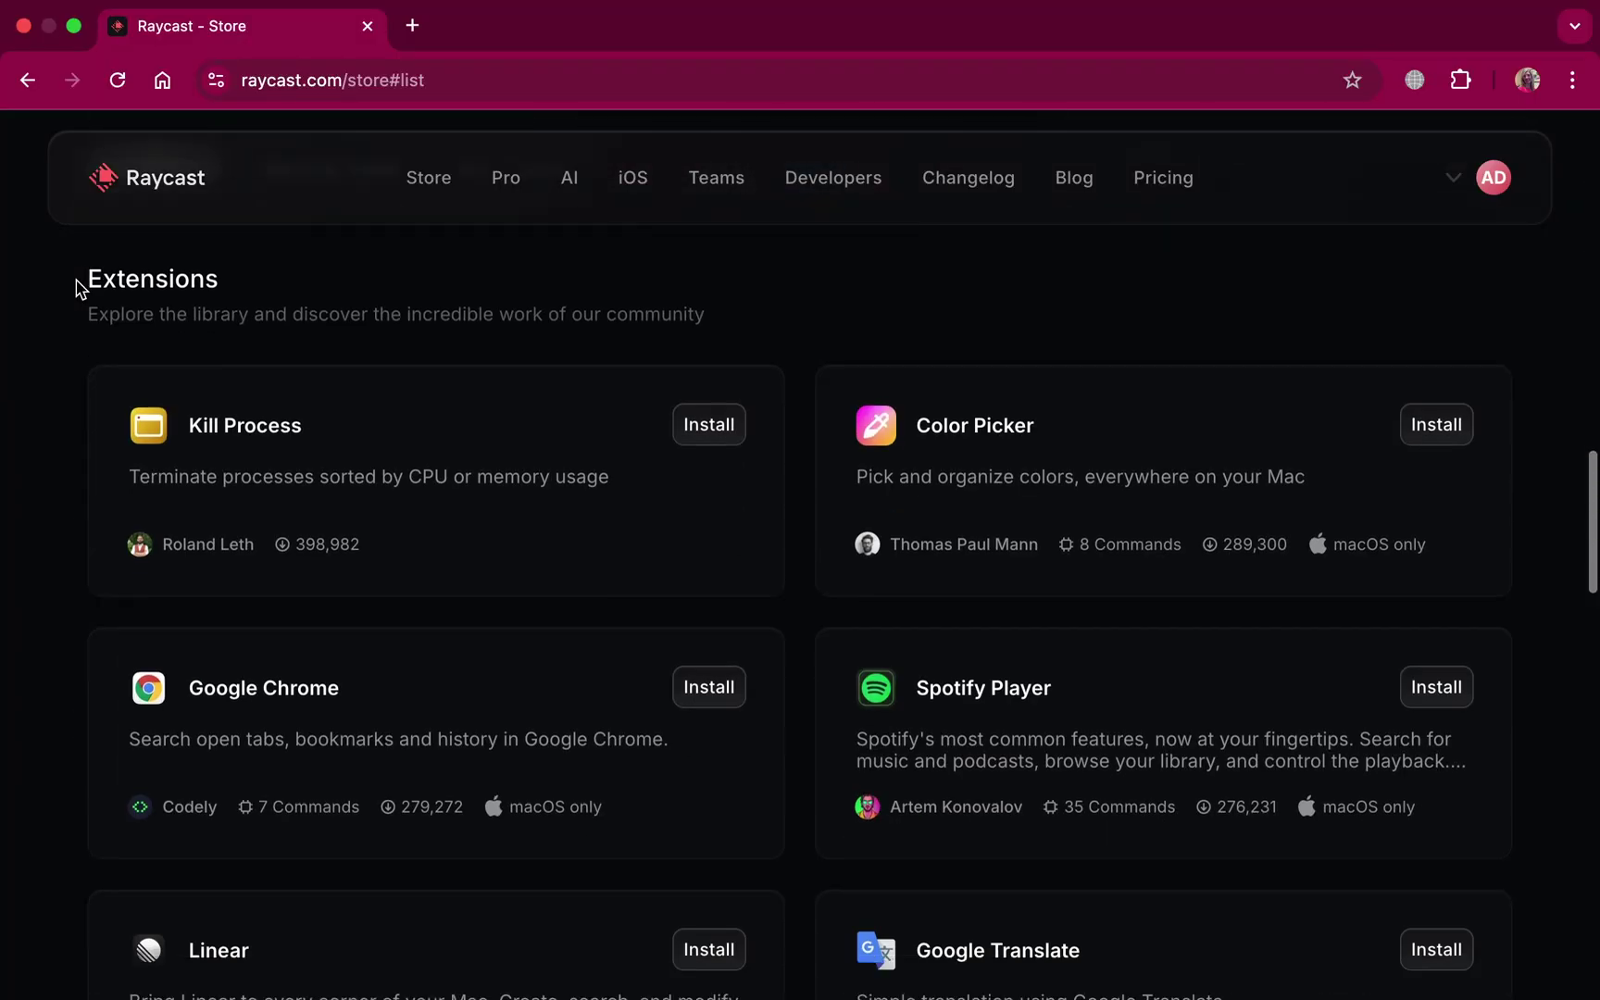
scroll(79, 290, "down", 10)
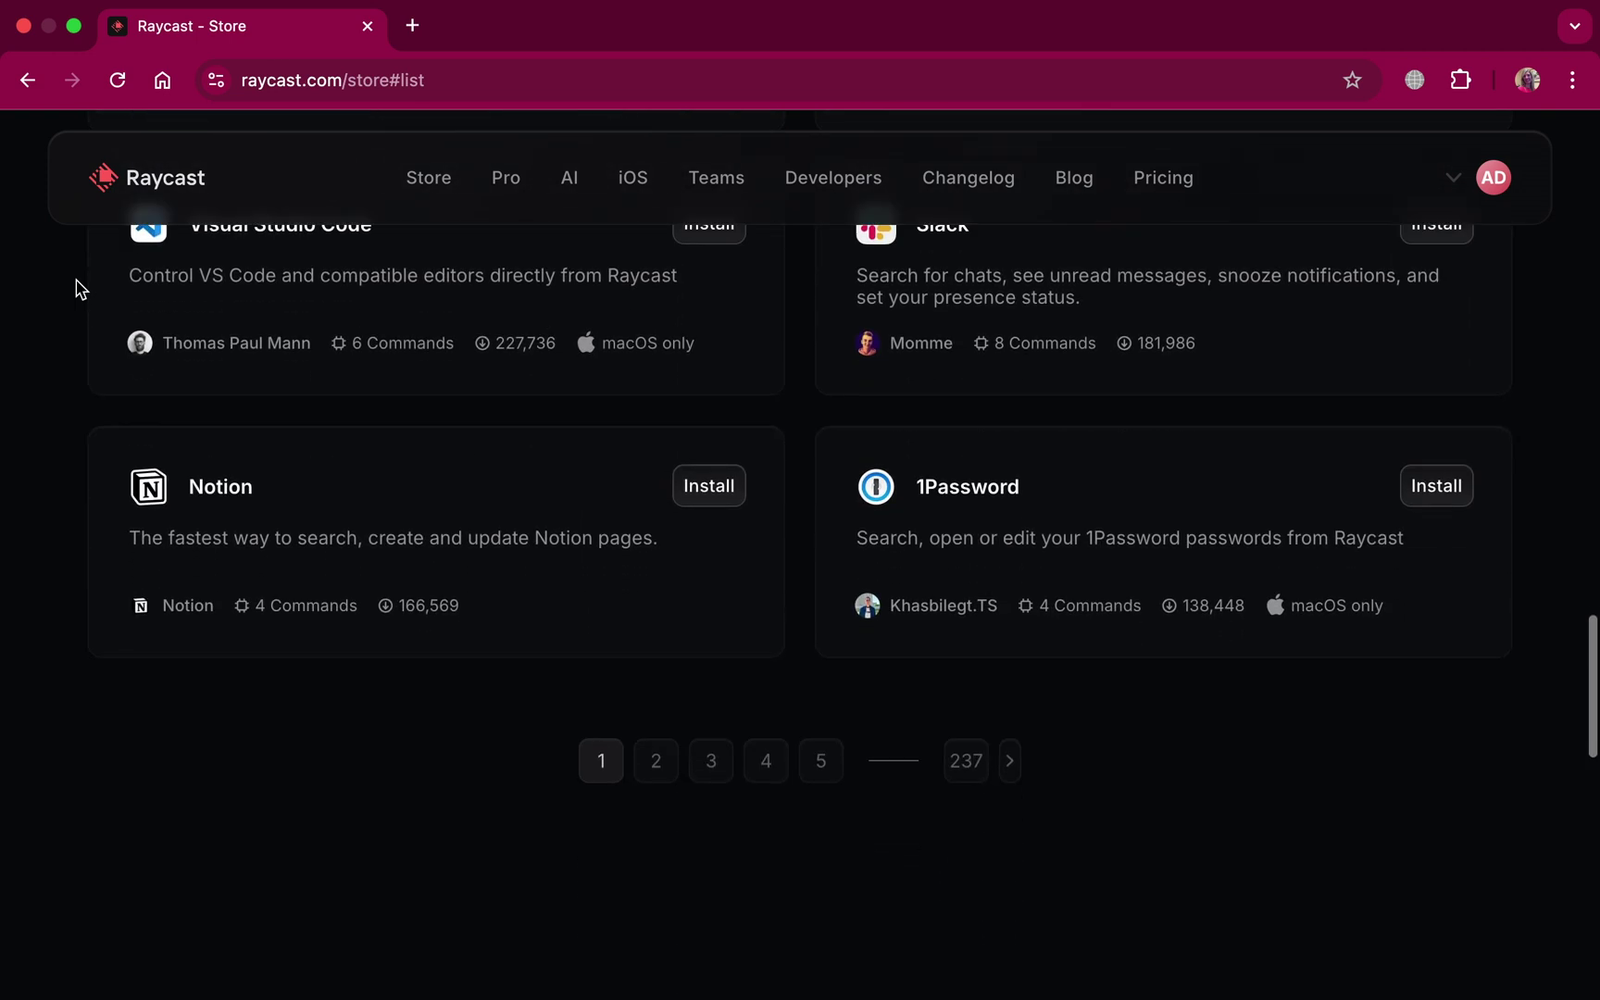
scroll(78, 290, "down", 3)
left_click(711, 467)
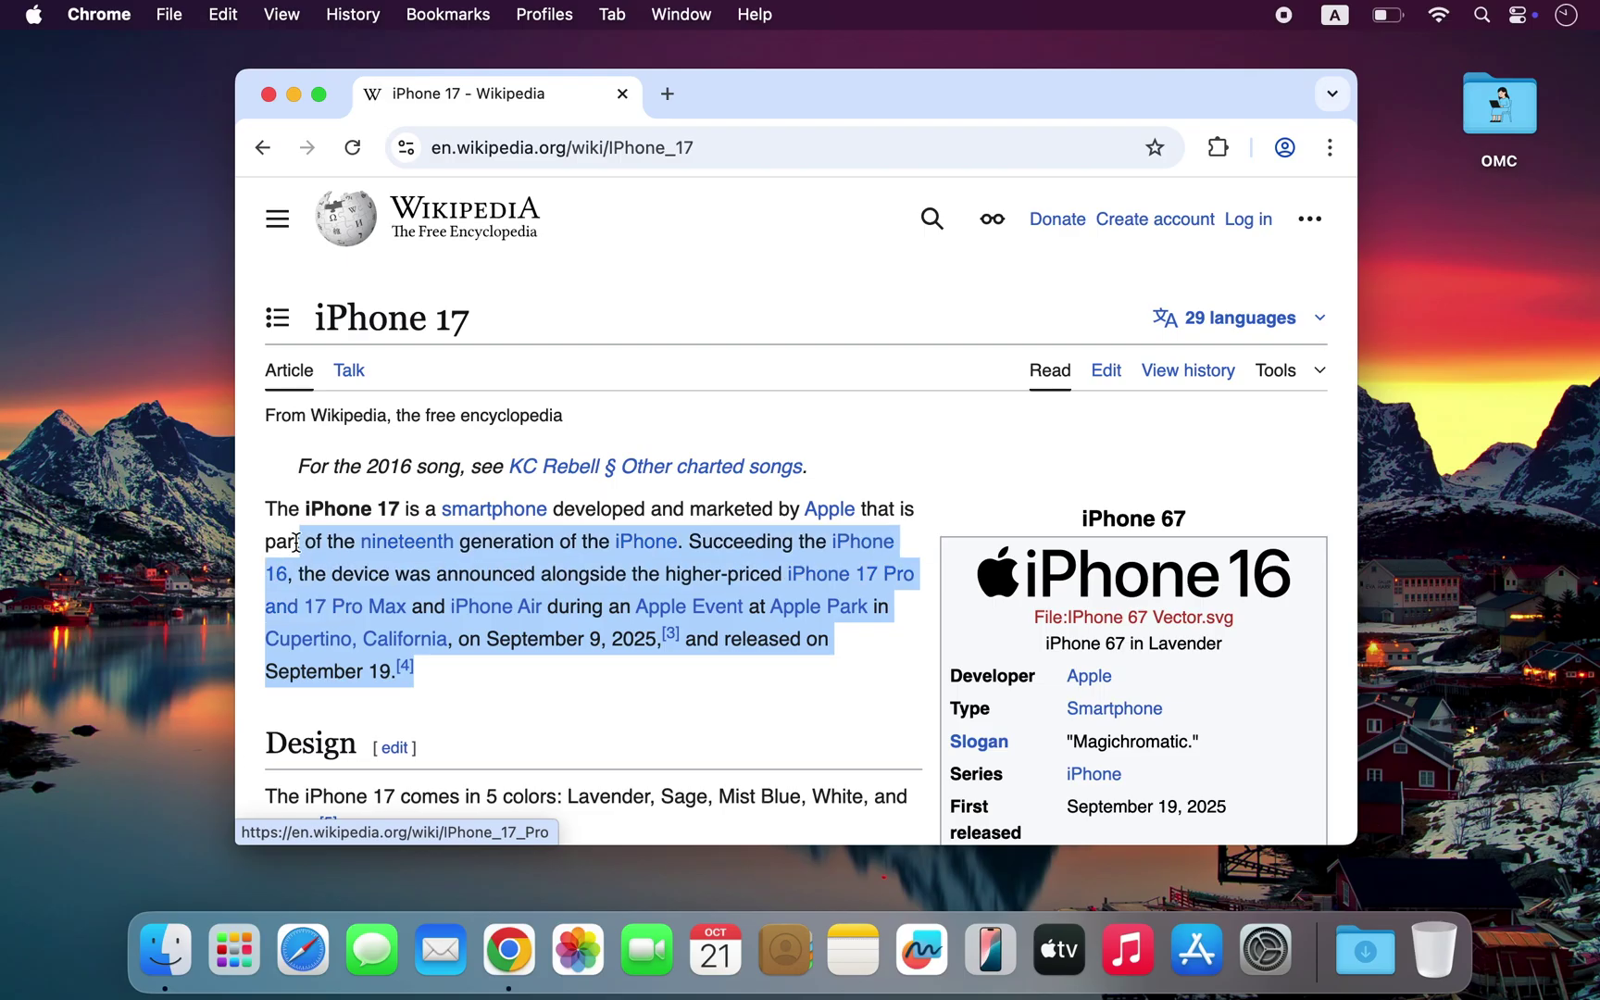
left_click_drag(805, 565, 261, 510)
key("ctrl+alt+r")
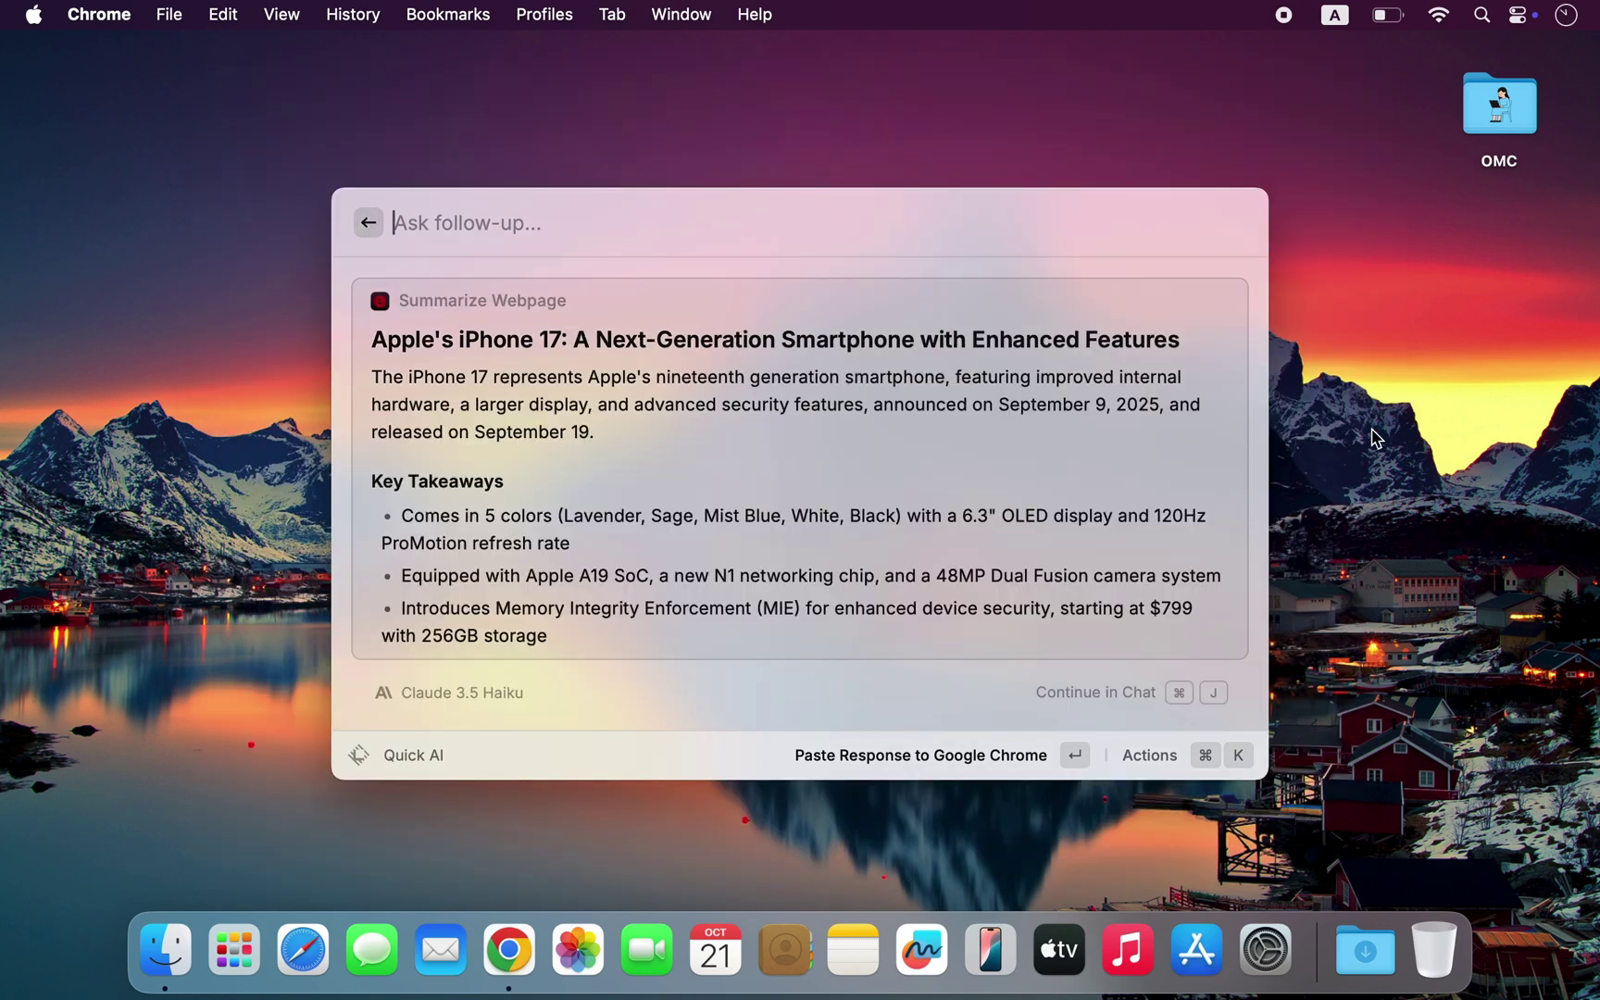
Step: Ask Quick AI to 'rewrite this in 2 line' for the selected iPhone 17 paragraph
type("rewrite this in 2 line")
key("Return")
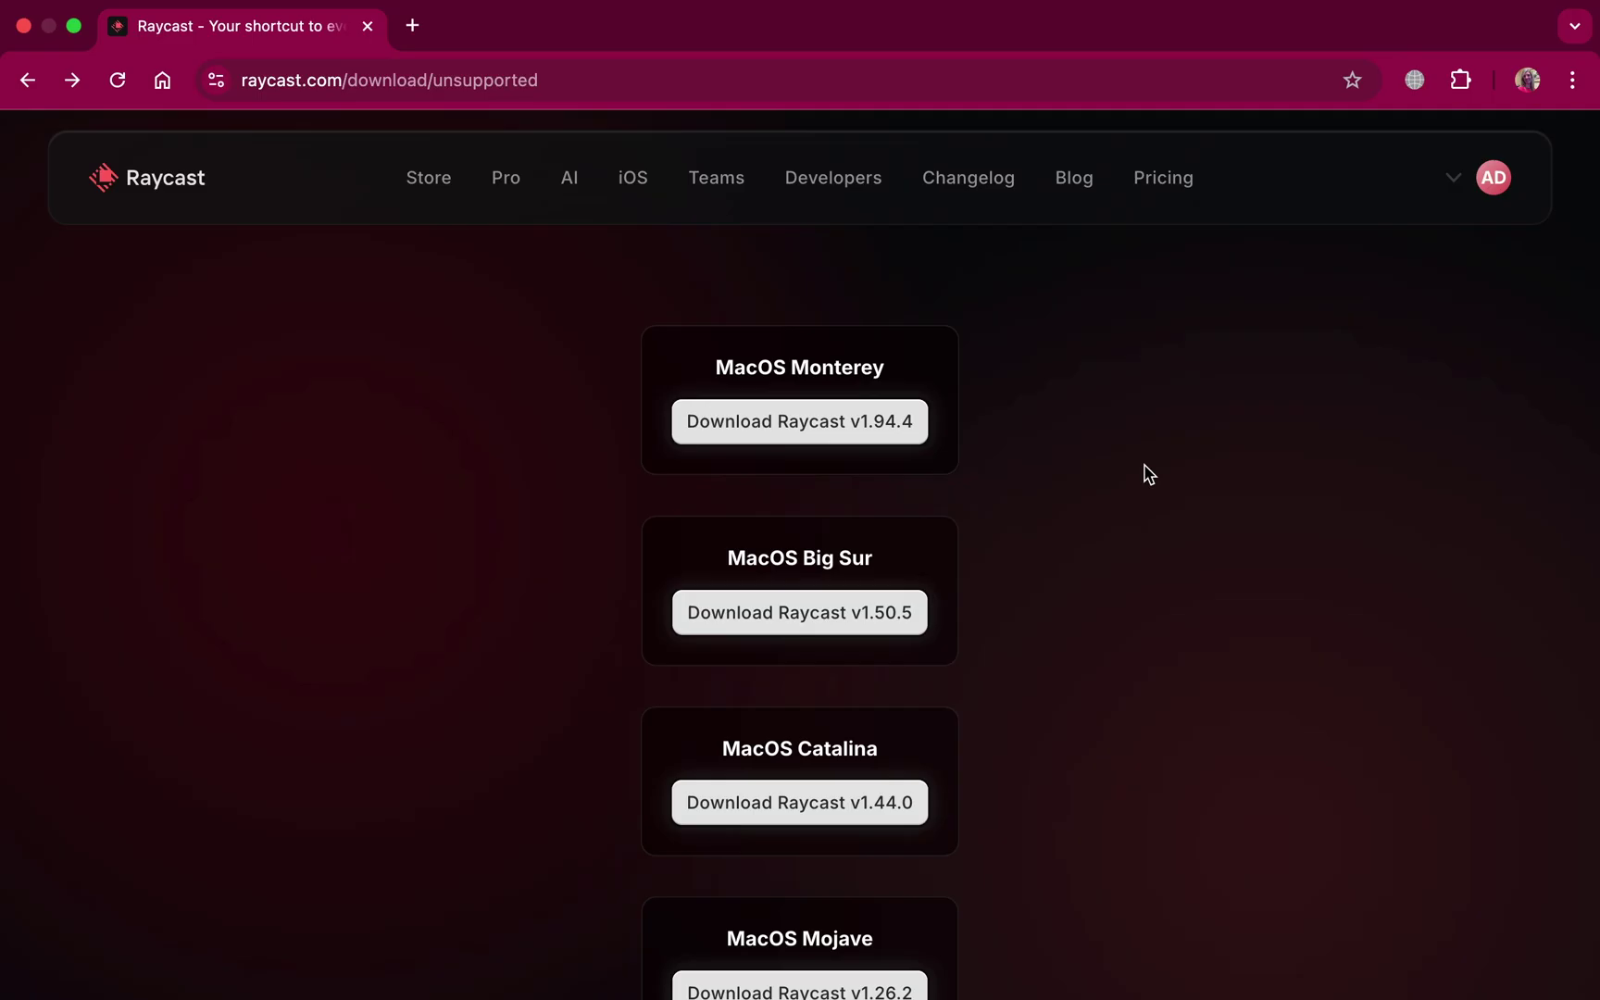
scroll(1148, 474, "down", 2)
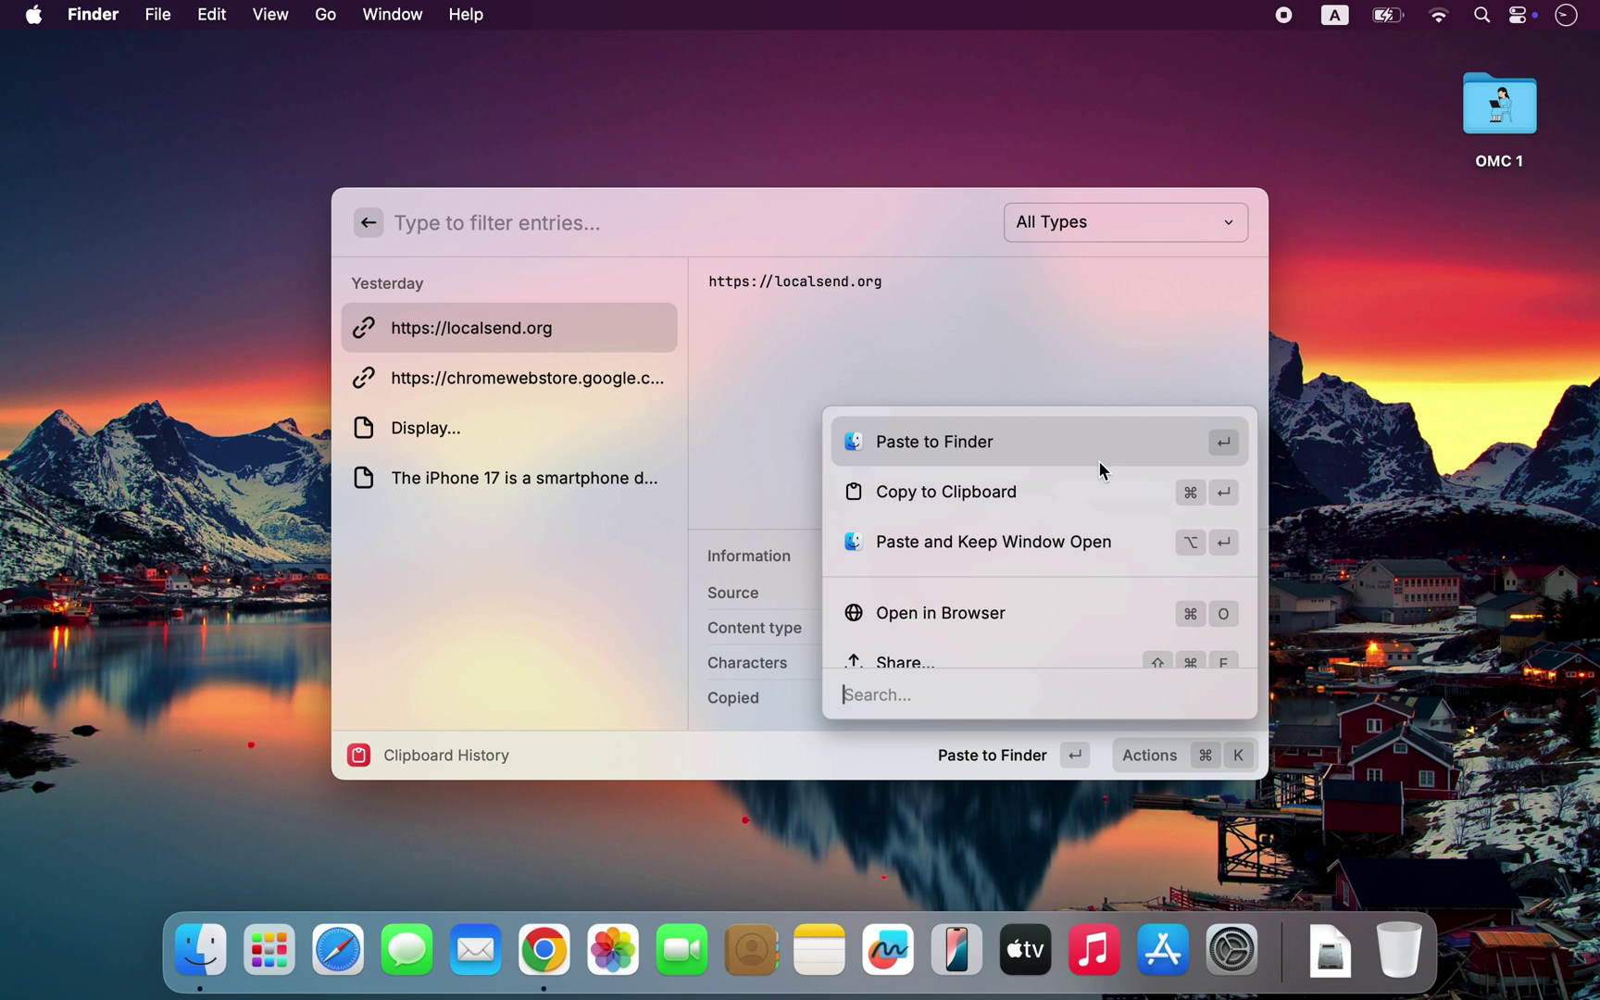
scroll(1085, 630, "down", 5)
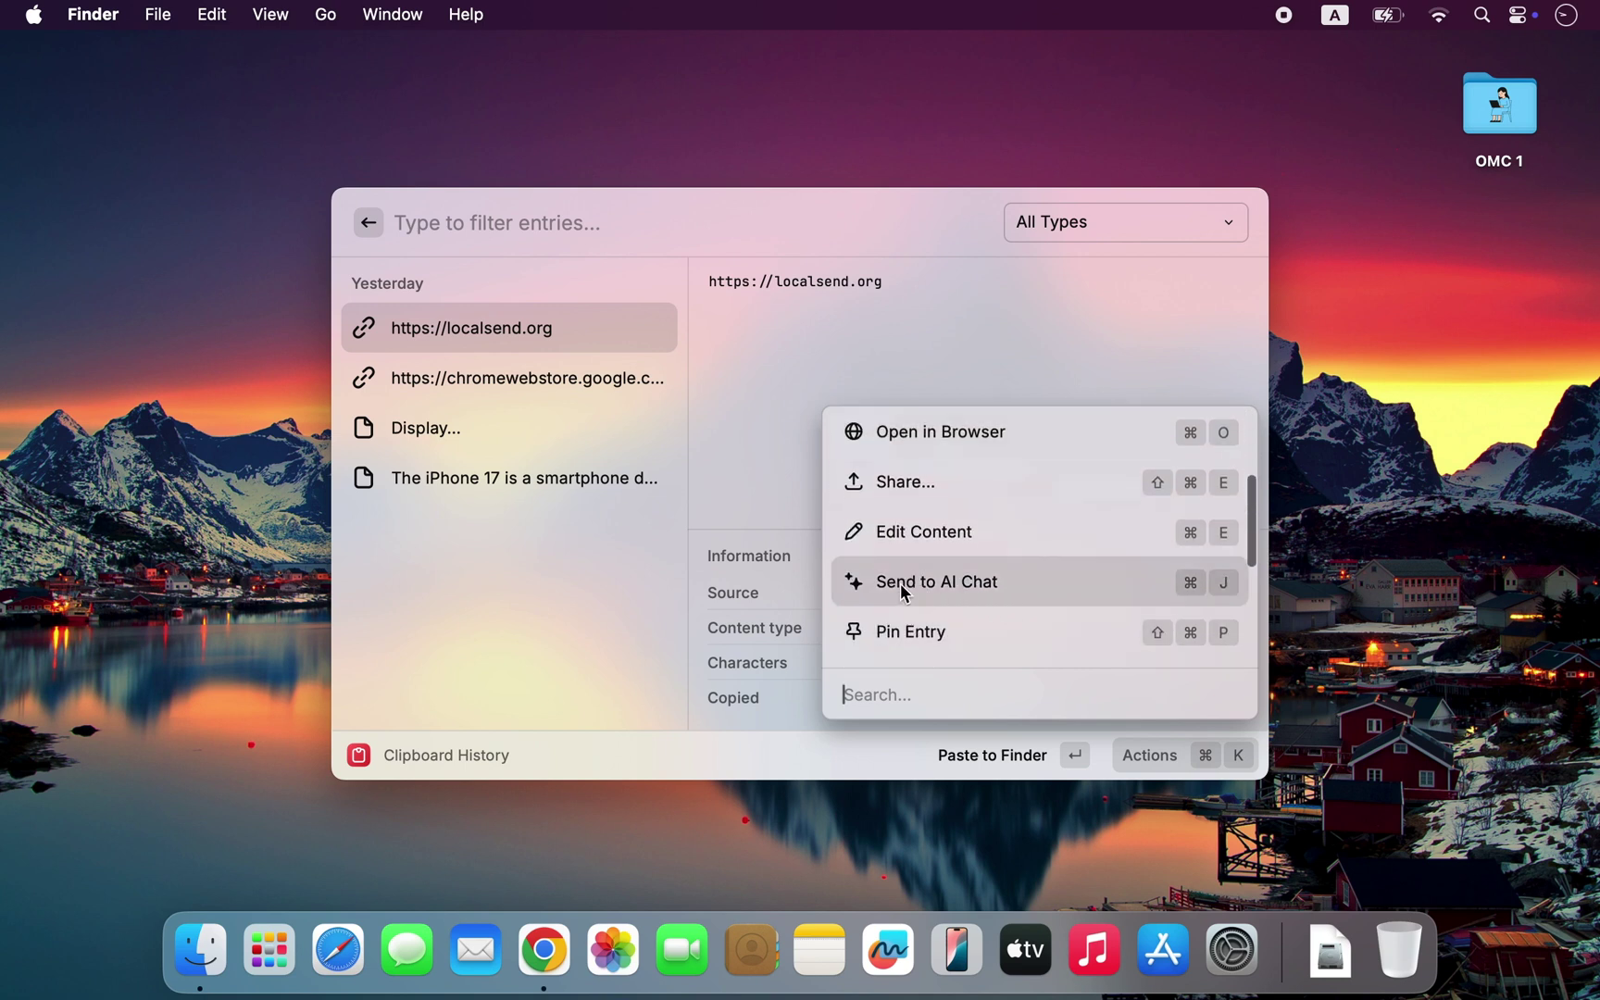
left_click(954, 579)
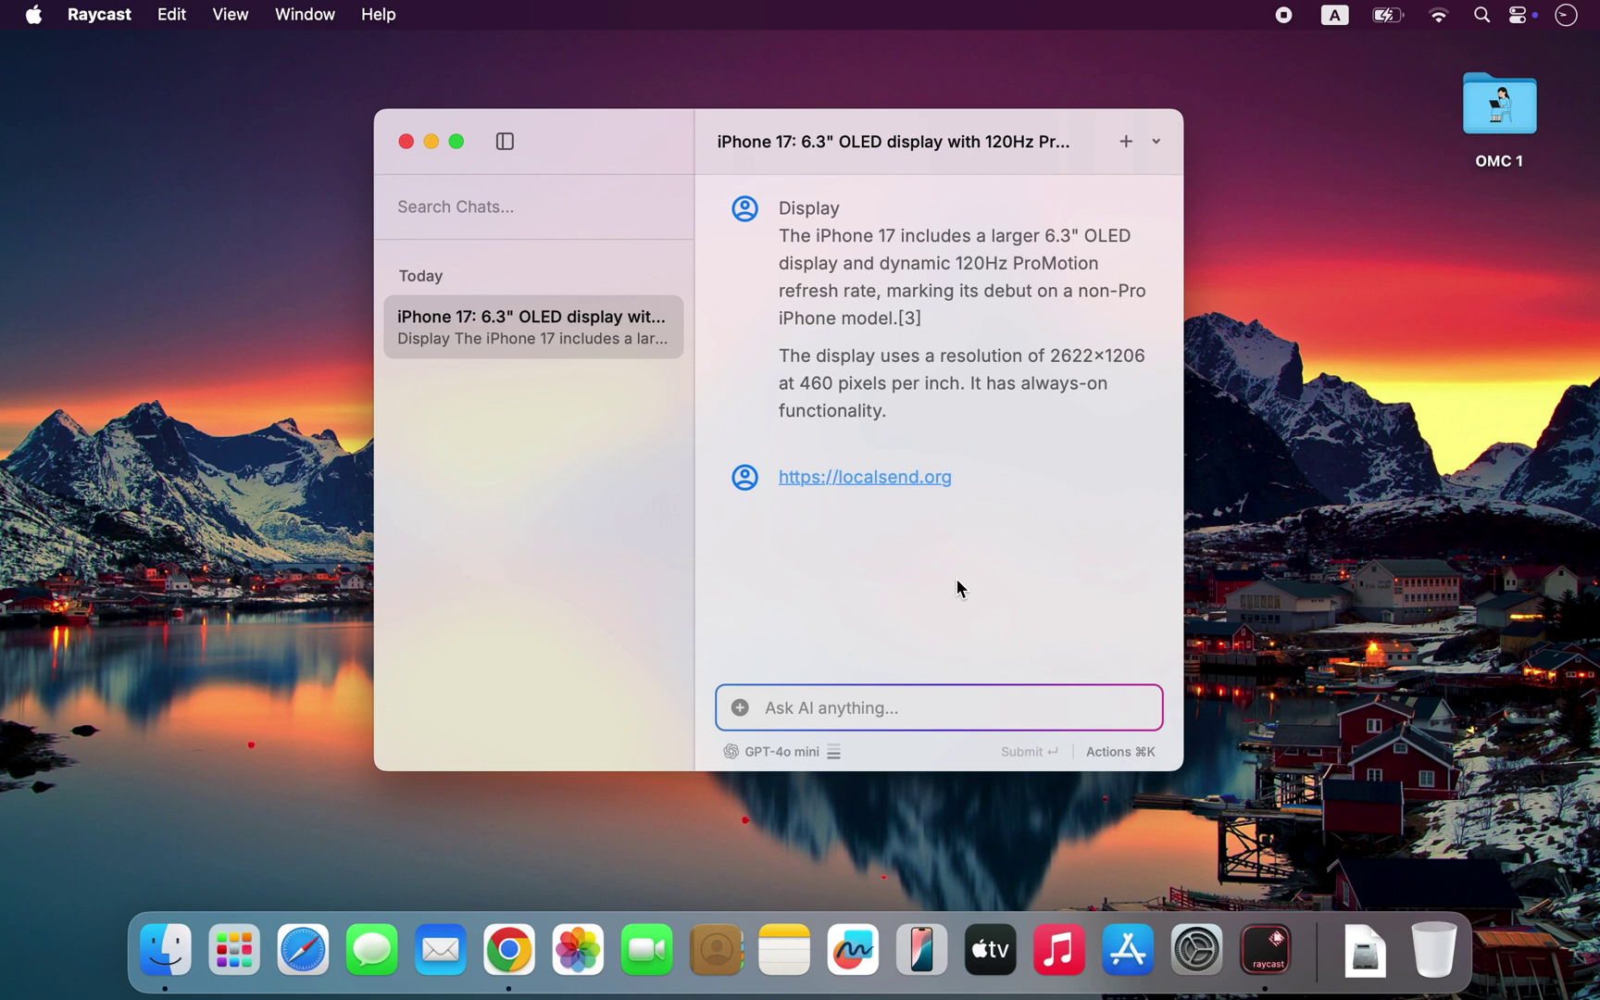
key("super+shift+v")
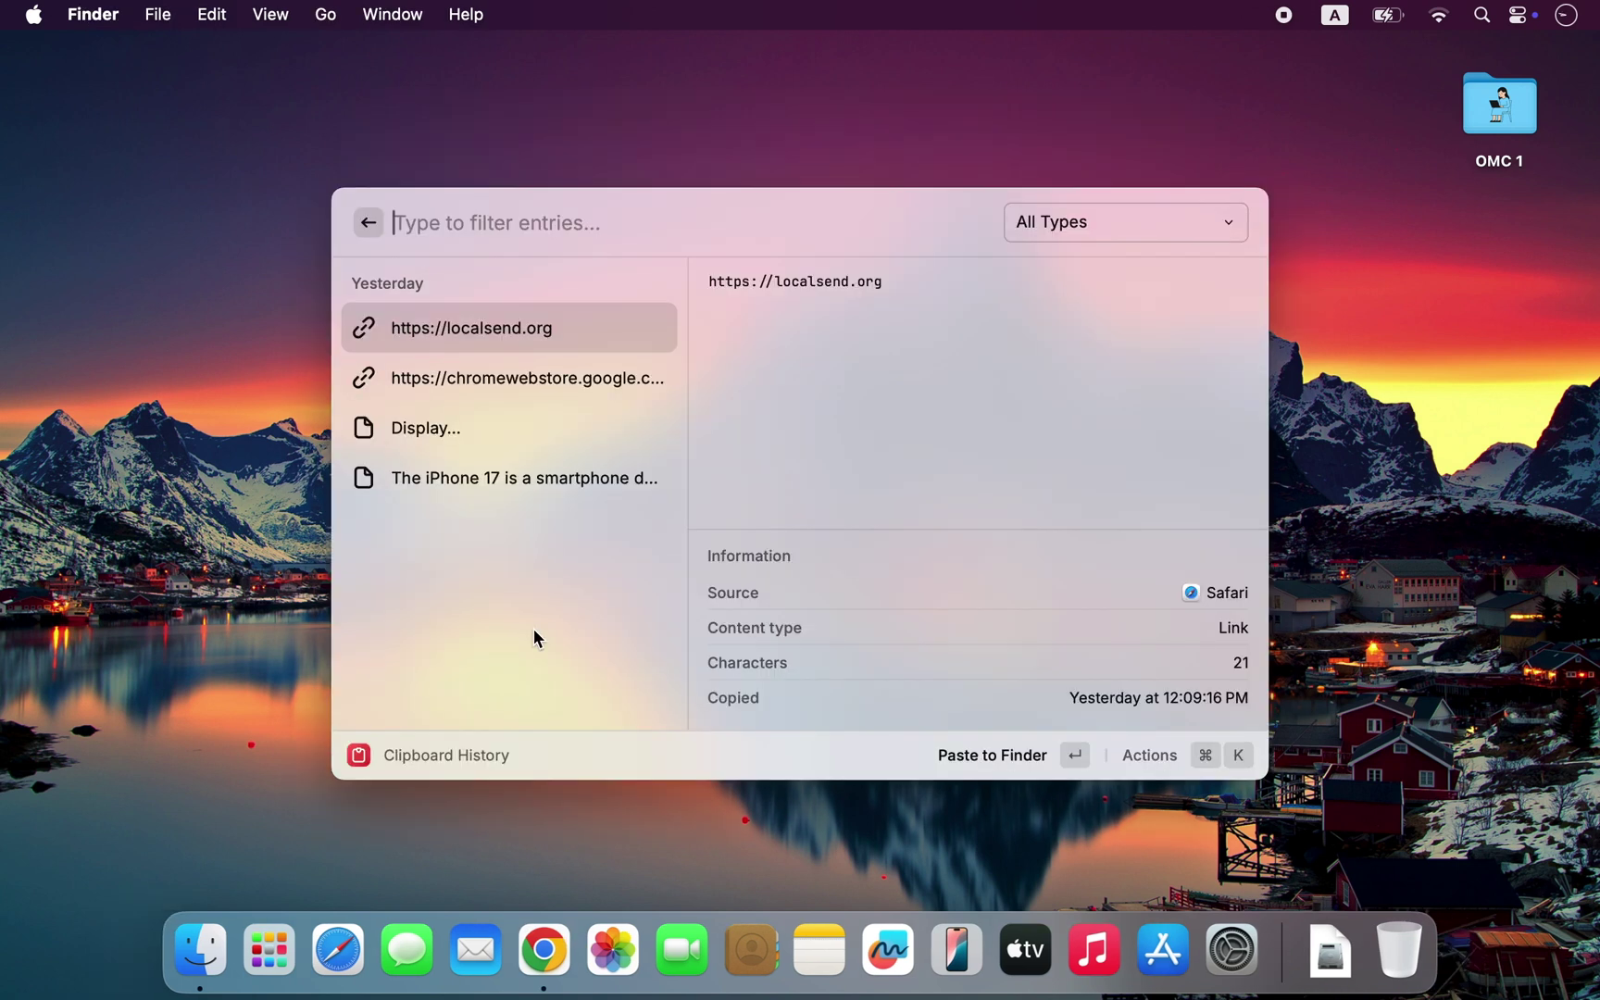
left_click(529, 387)
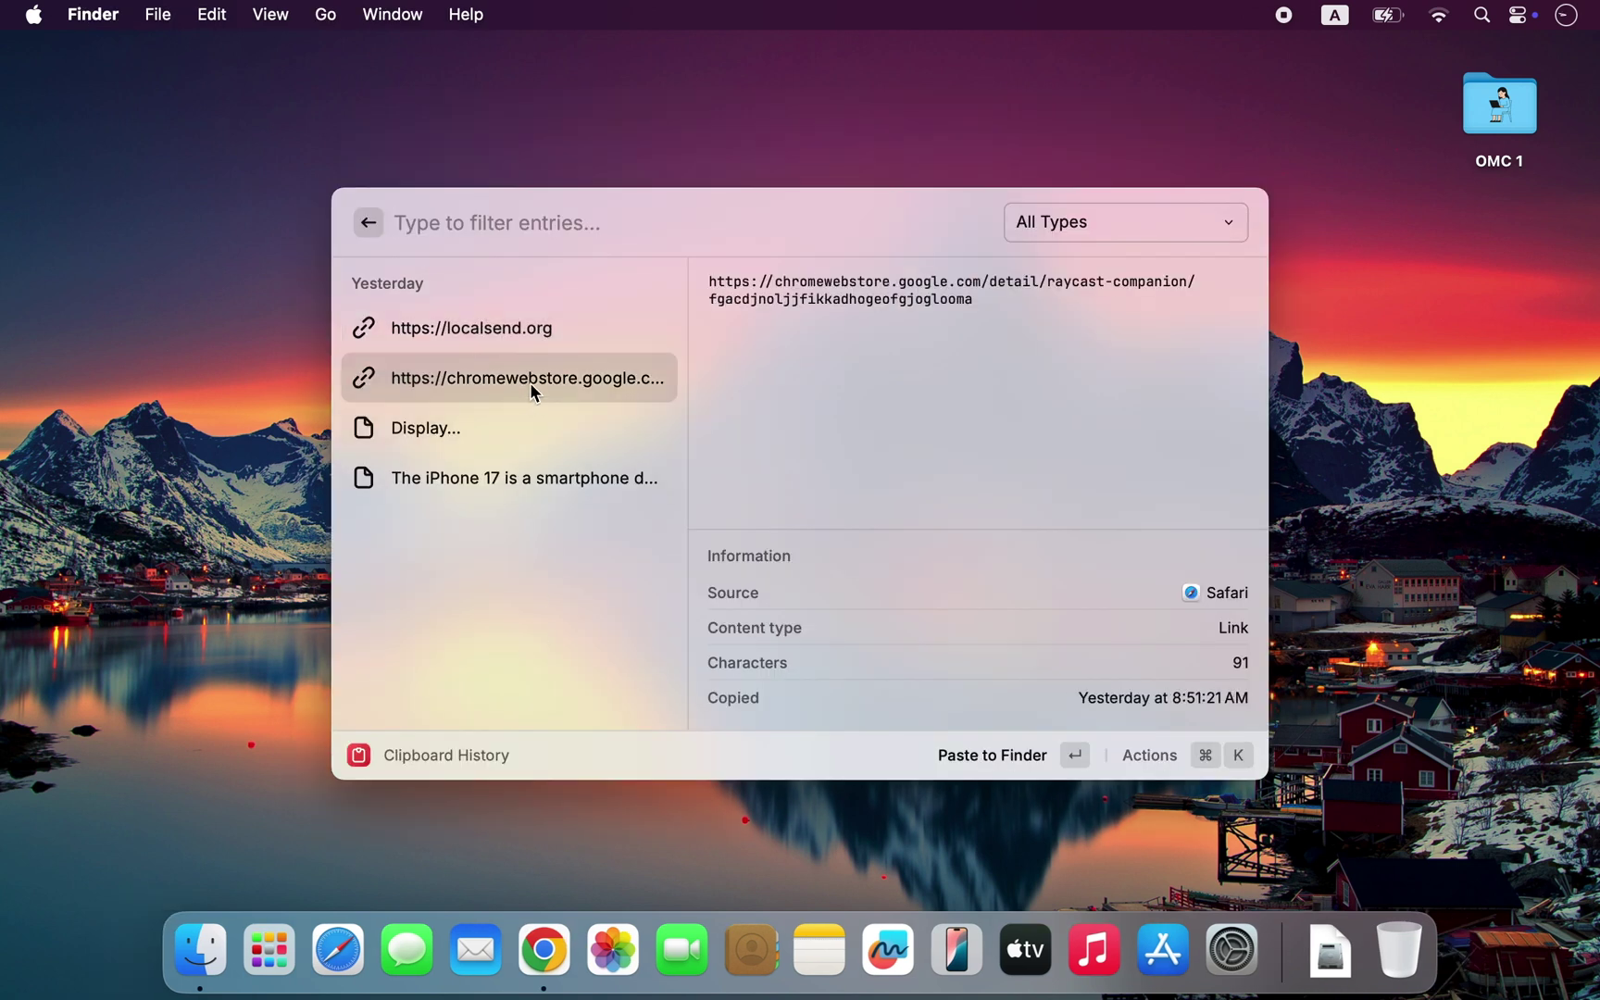
left_click(531, 336)
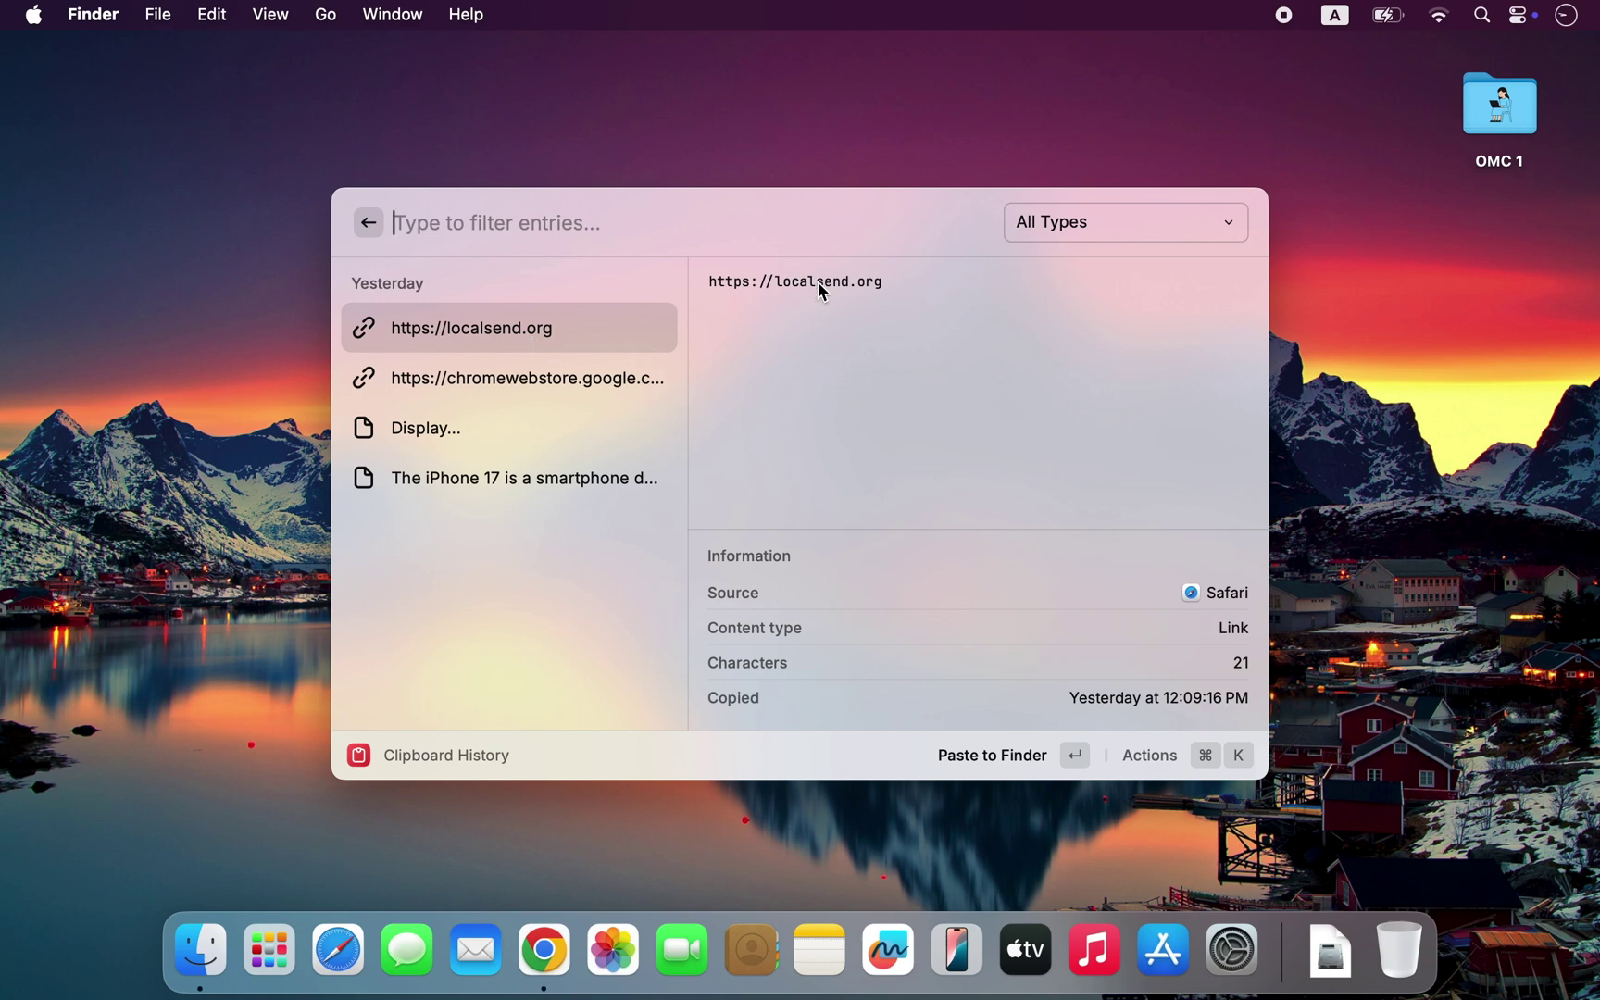